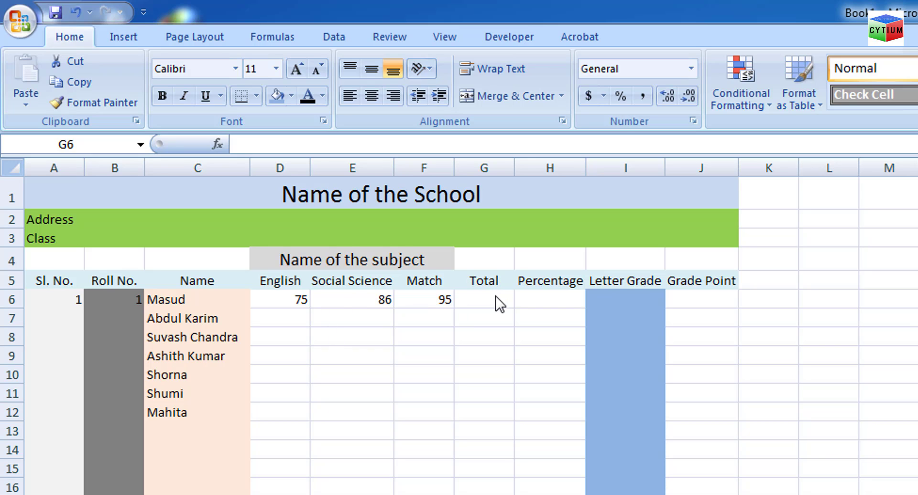
- Total the English, Social Science and Match marks of row 6 in cell G6 with AutoSum
click(495, 299)
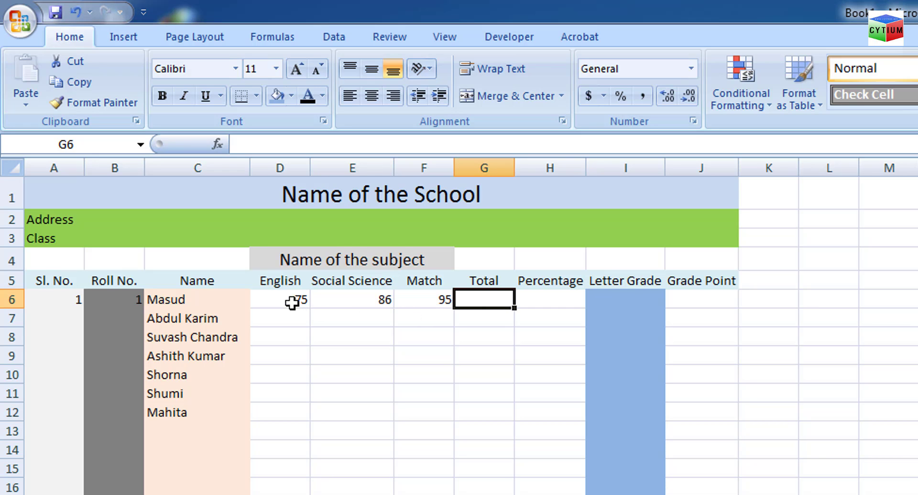
drag(295, 301, 475, 297)
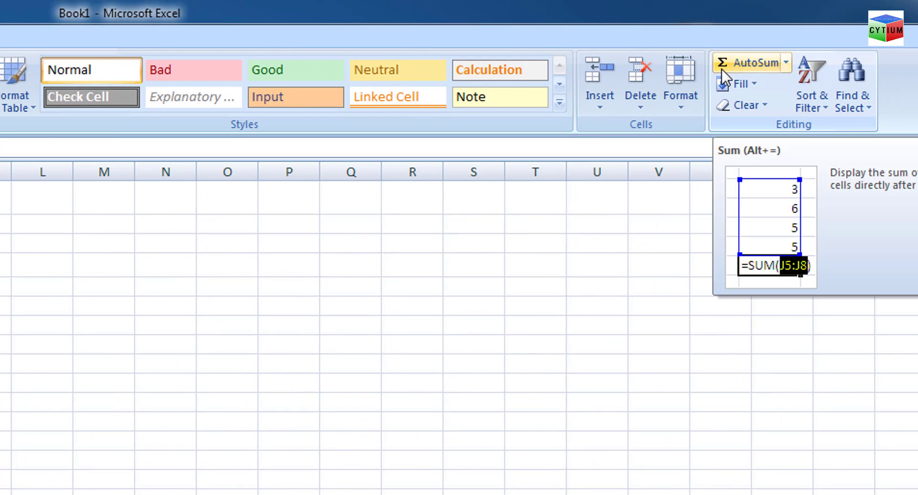
click(719, 68)
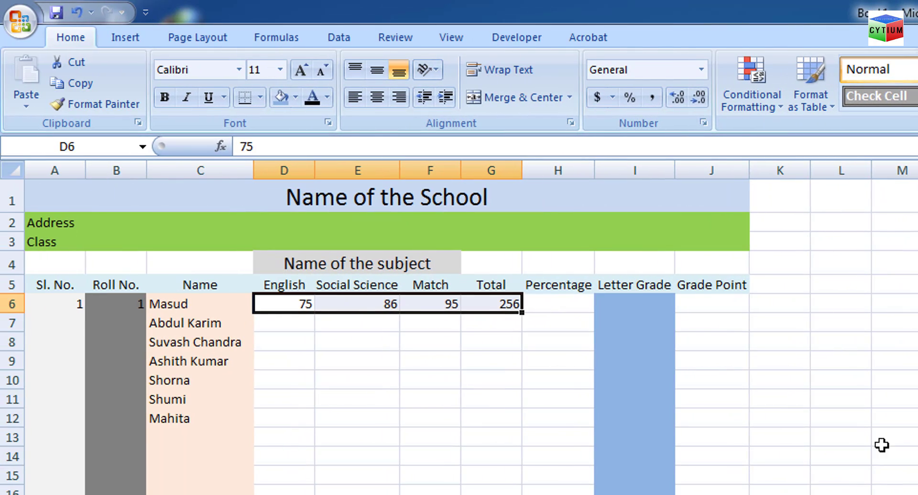
click(508, 307)
- Change the average range in Percentage cell H6 so the formula reads =AVERAGE(D6:F6)
click(573, 304)
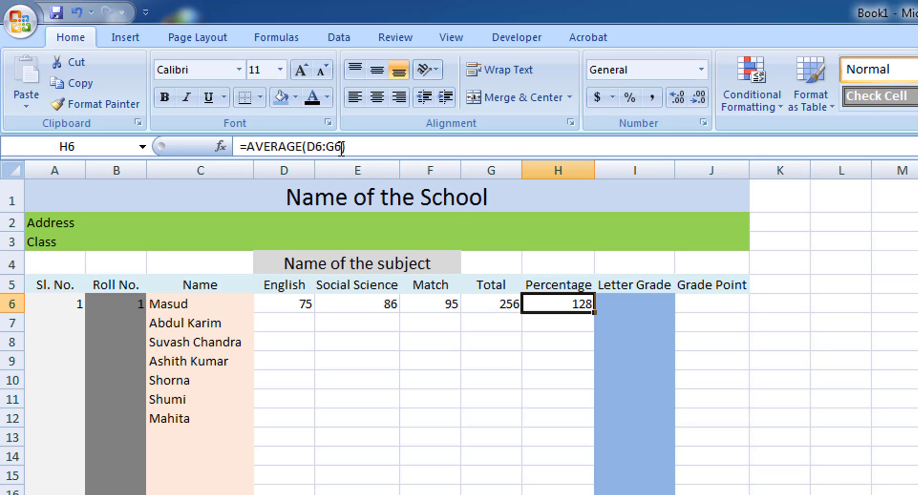
click(343, 147)
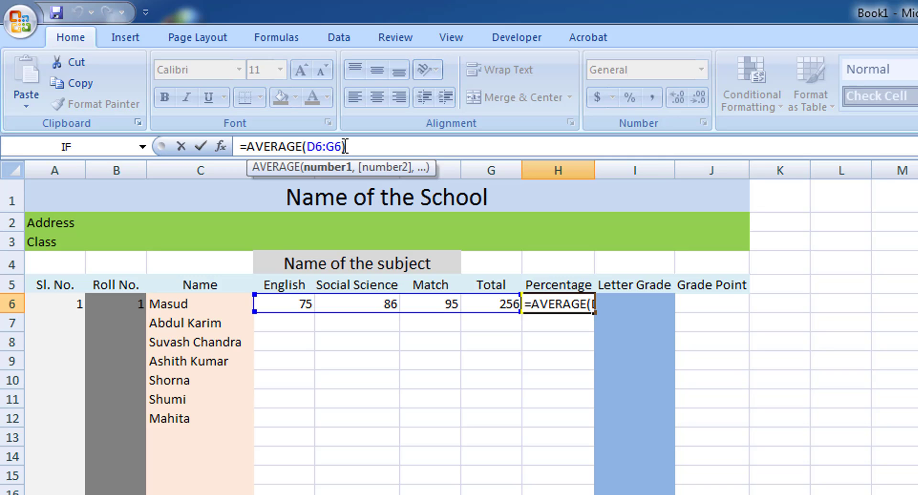
click(335, 147)
key(BackSpace)
text(f)
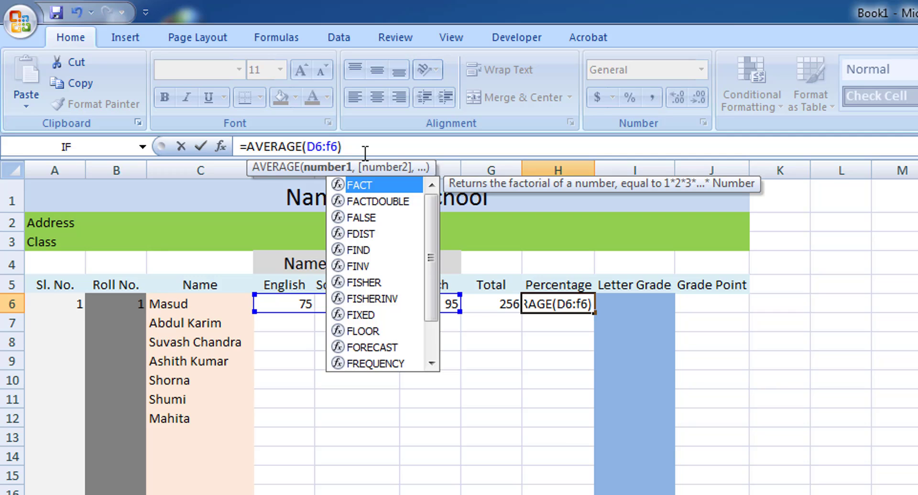
key(Return)
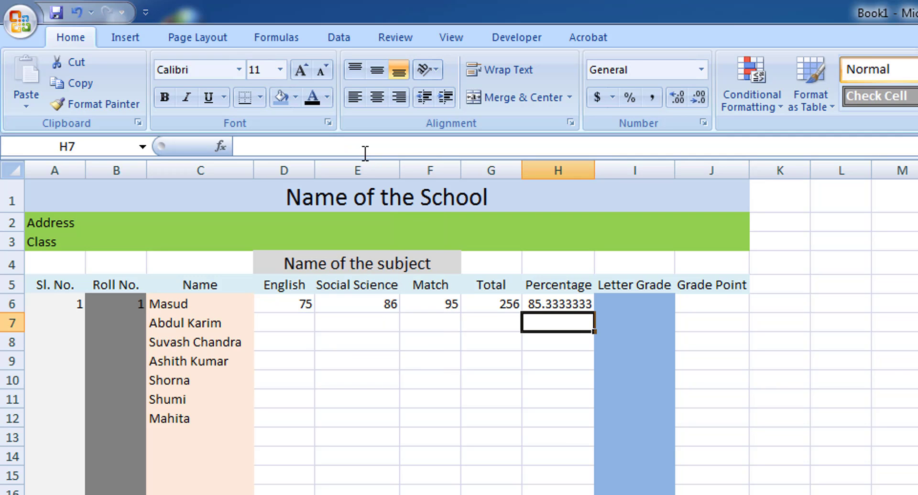
- Replace the average in Percentage cell H6 with the formula =G6/300*100
click(559, 304)
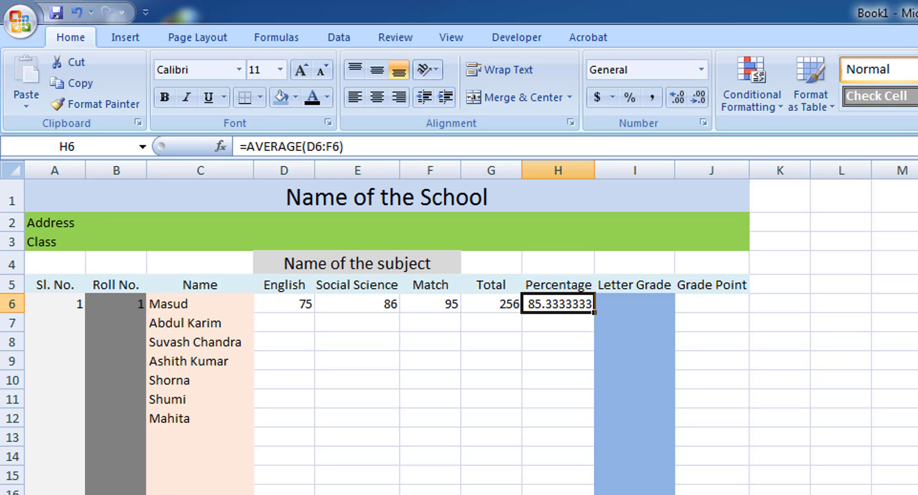
text(=)
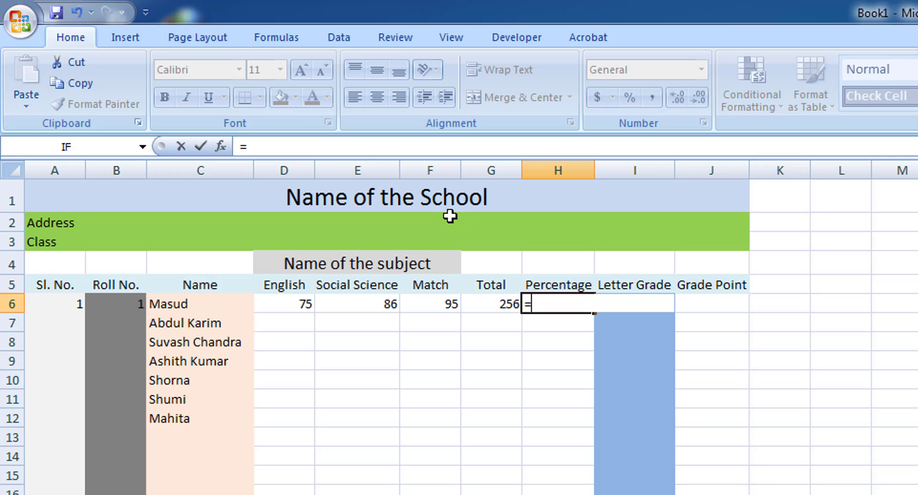
click(505, 301)
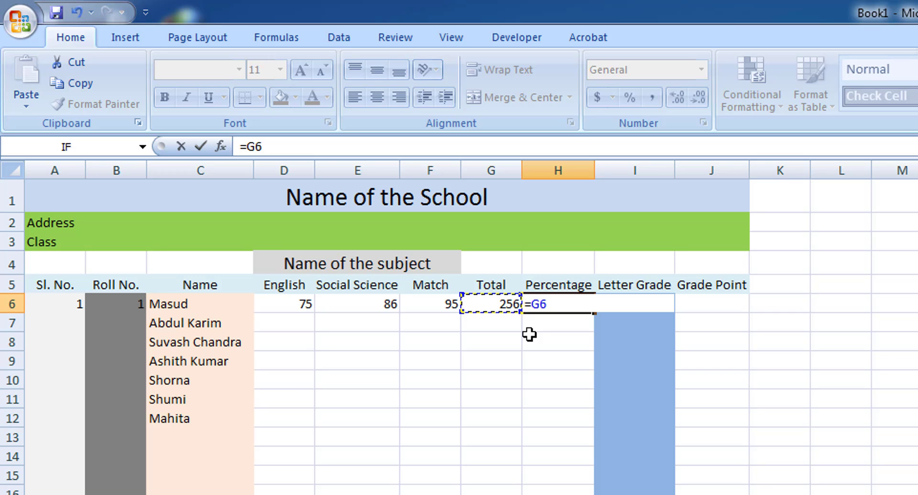
text(/300)
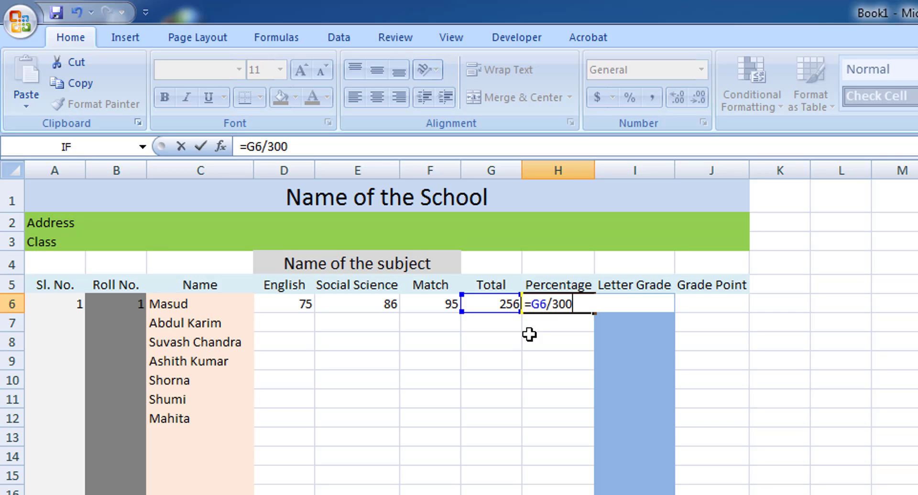
text(*100)
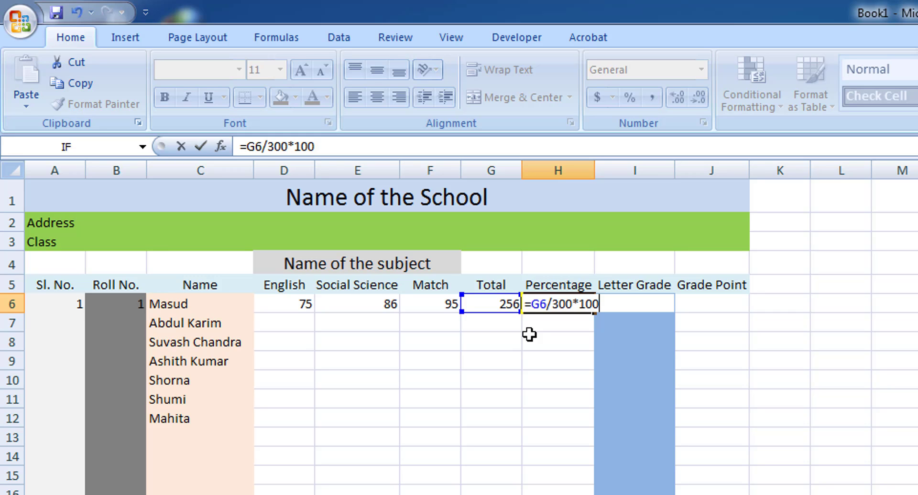
key(Return)
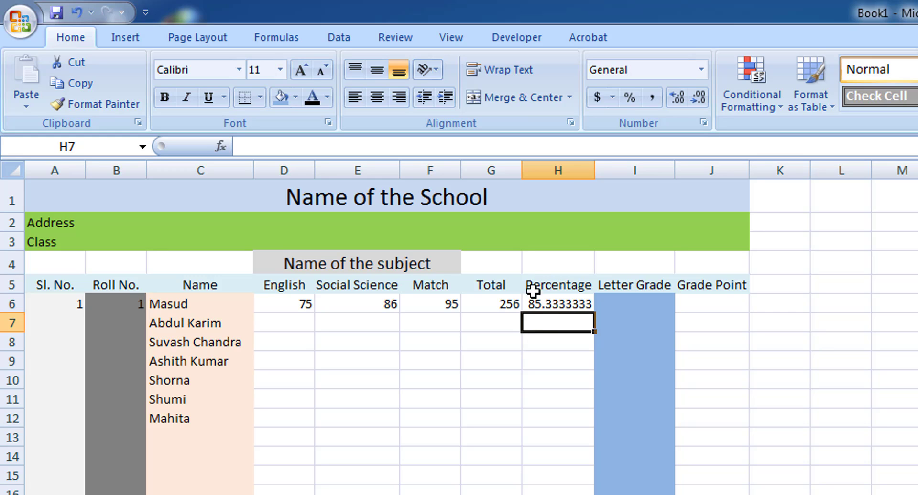
- Overwrite the formula in H6 with the beginning of an AVERAGE function, =average(D6:D6
click(549, 305)
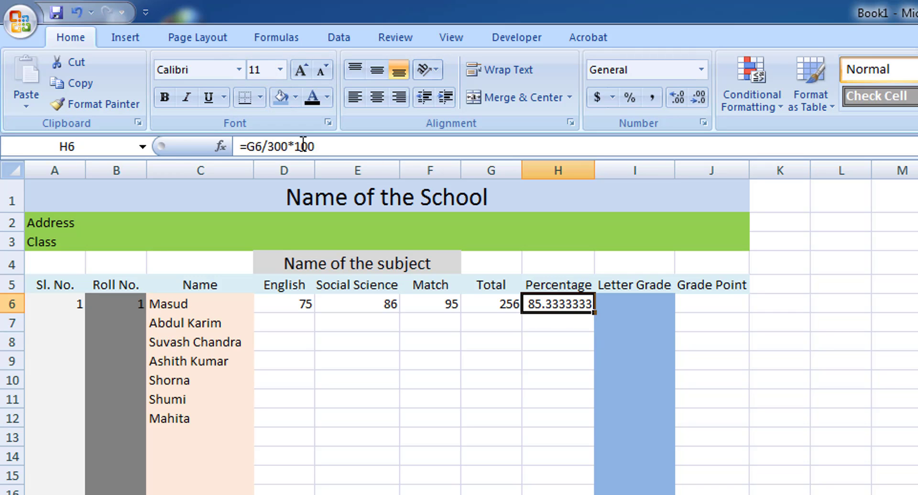
drag(332, 147, 231, 137)
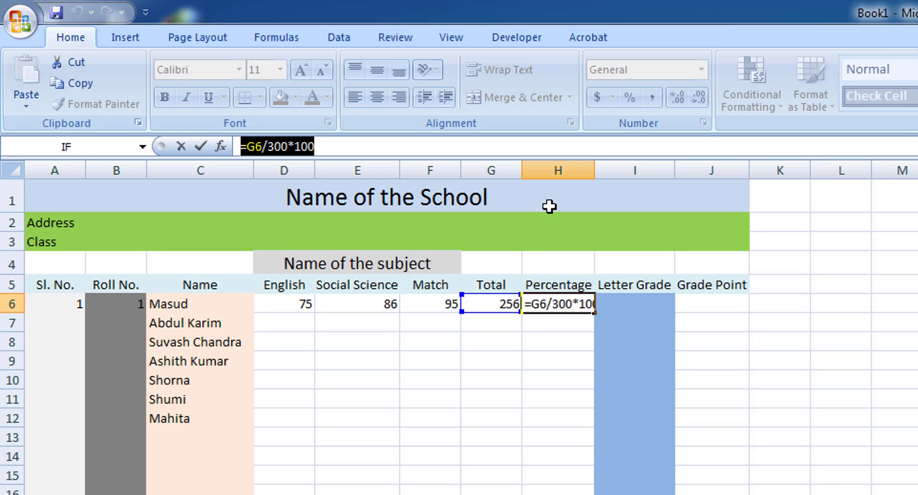
text(=)
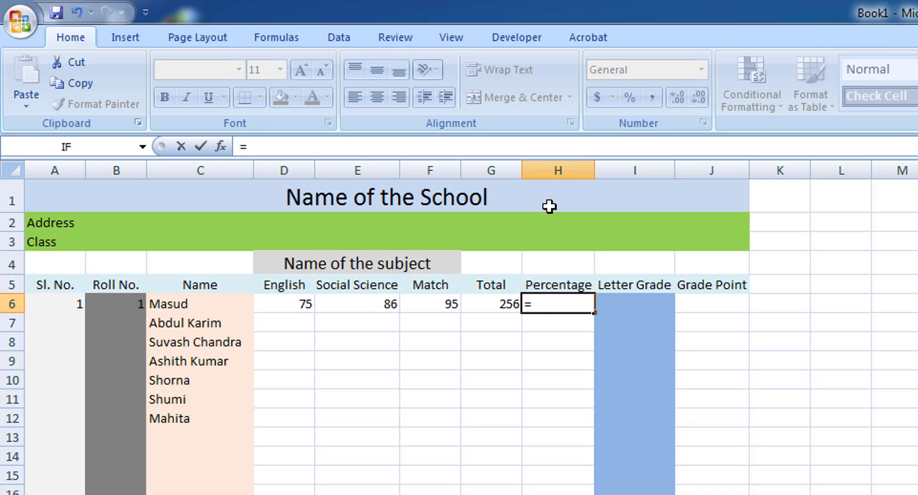
text(aver)
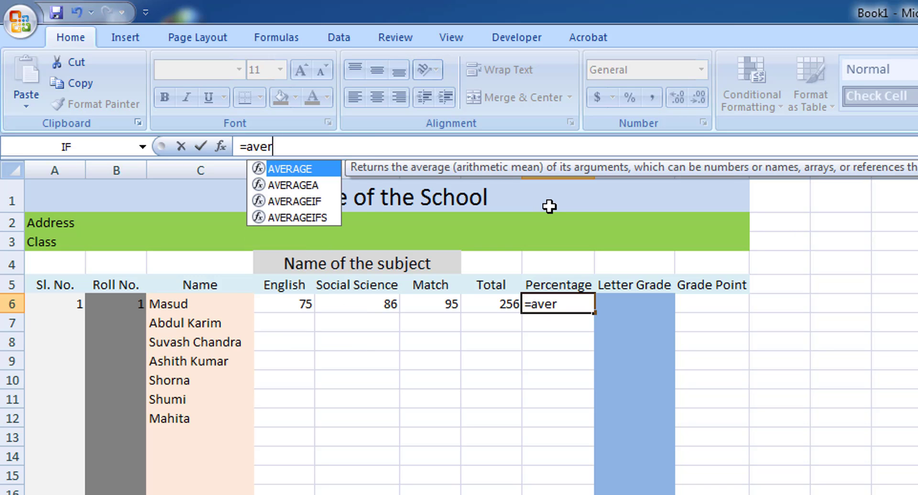
text(age)
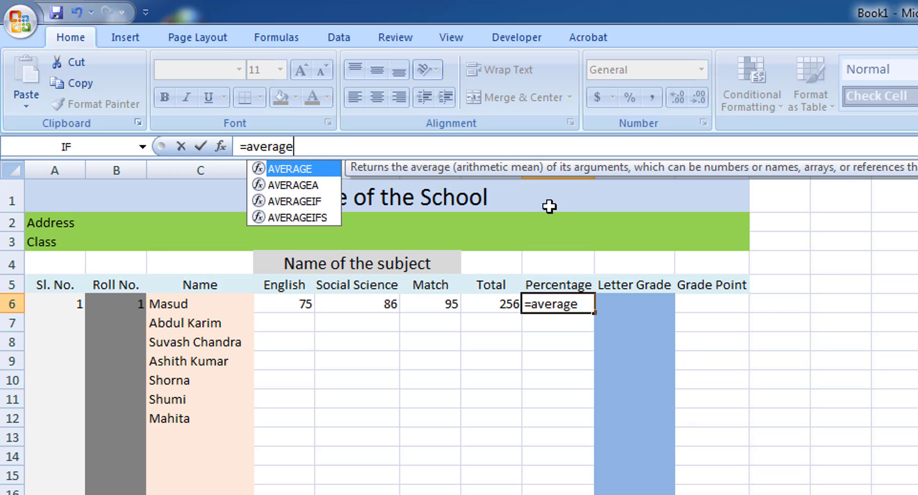
text(()
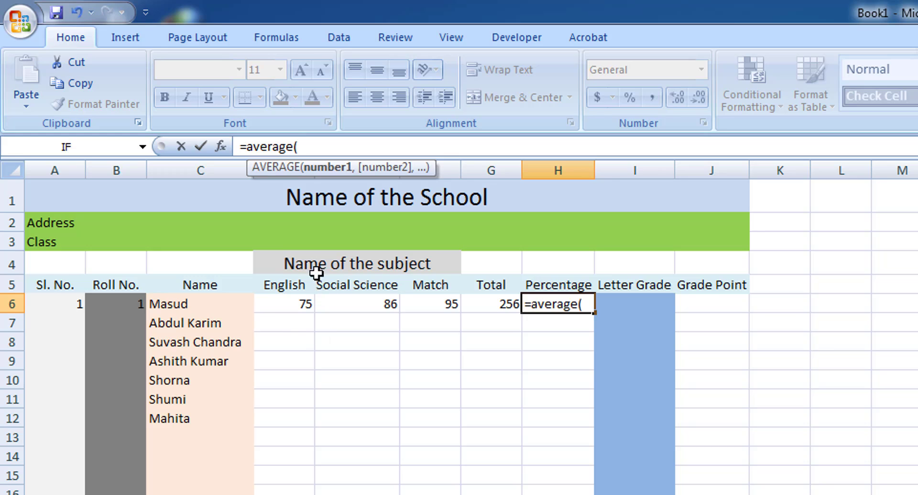
click(303, 304)
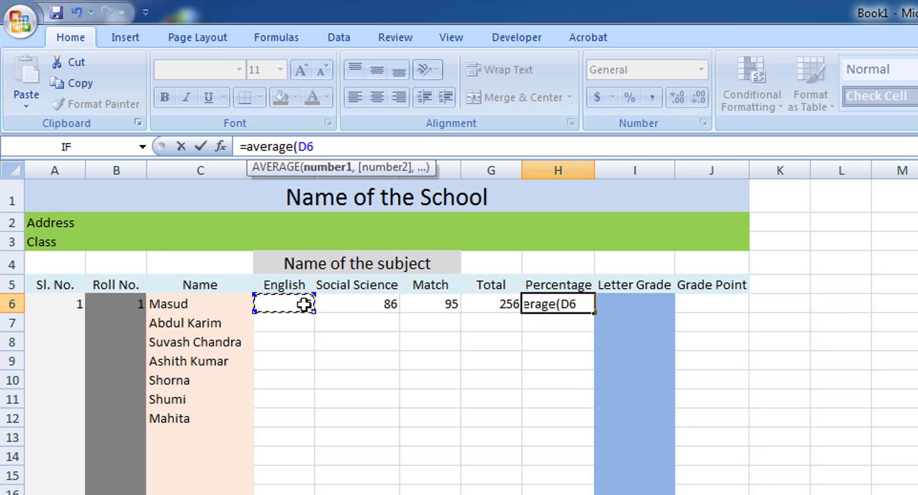
text(:D6)
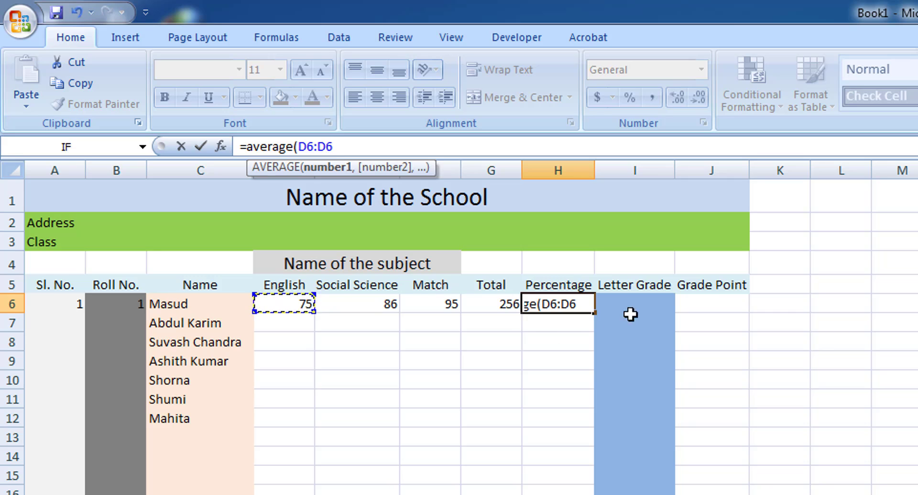
- Correct the range end and complete the H6 formula as =average(D6:f6), and undo the entry
click(570, 305)
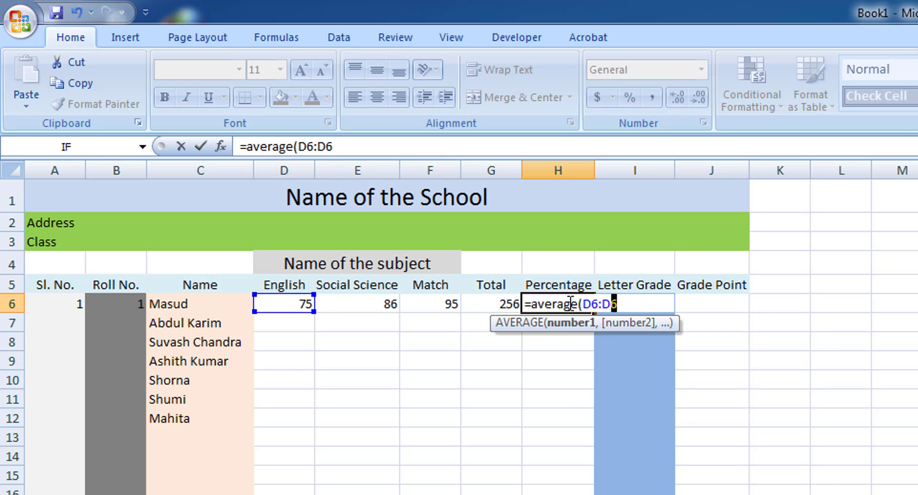
click(613, 304)
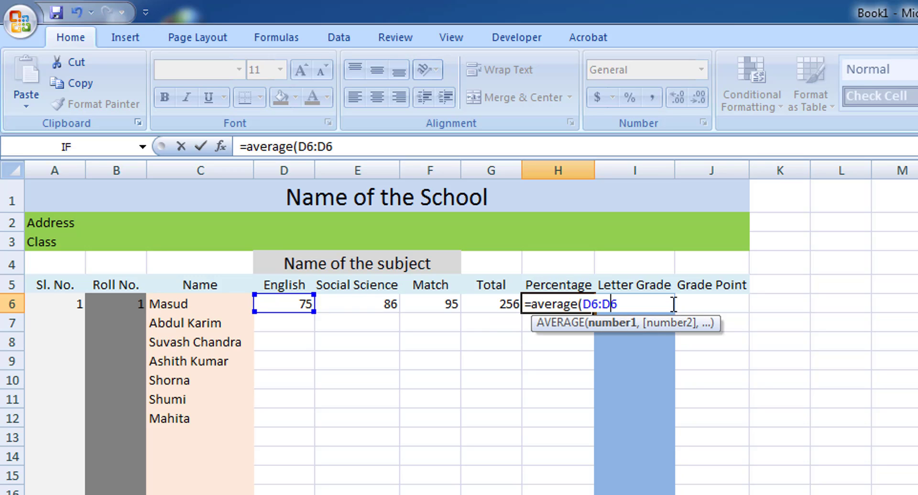
key(BackSpace)
text(f)
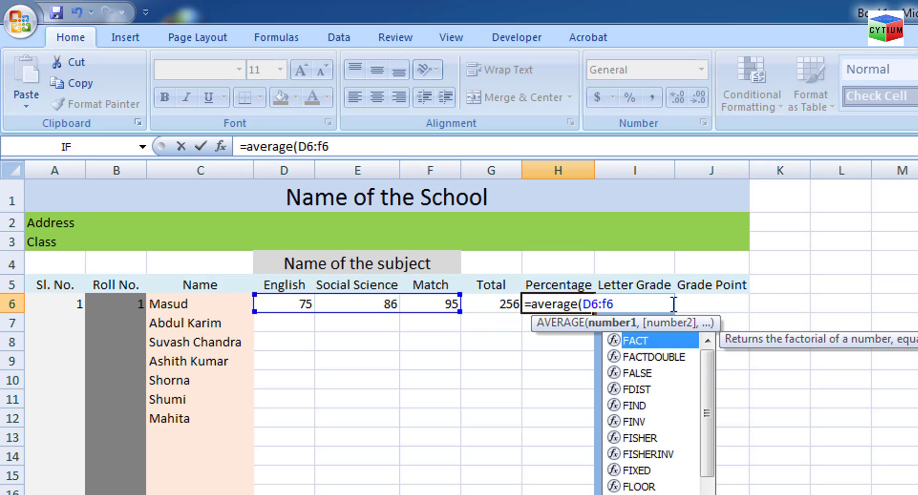
key(Right)
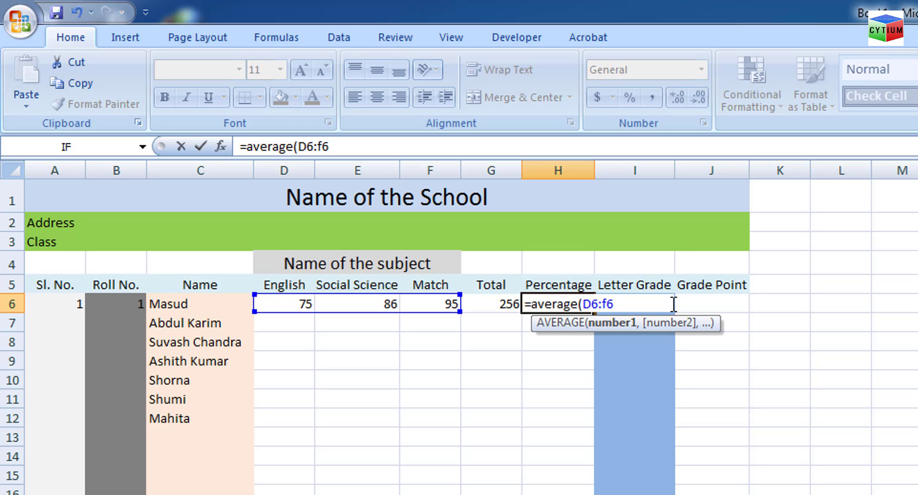
text())
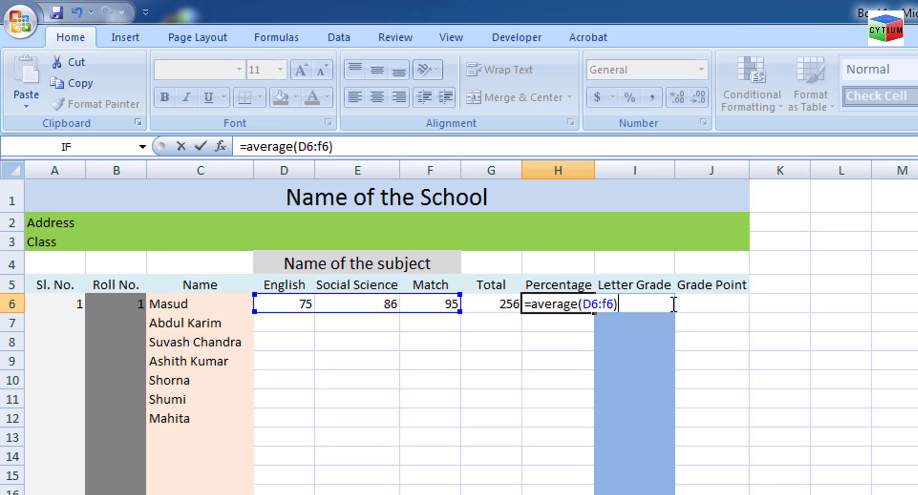
key(Return)
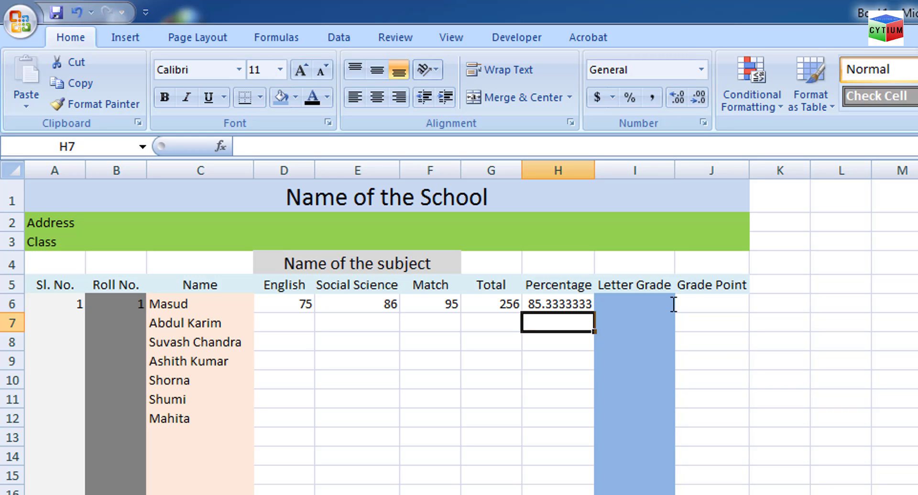
key(ctrl+z)
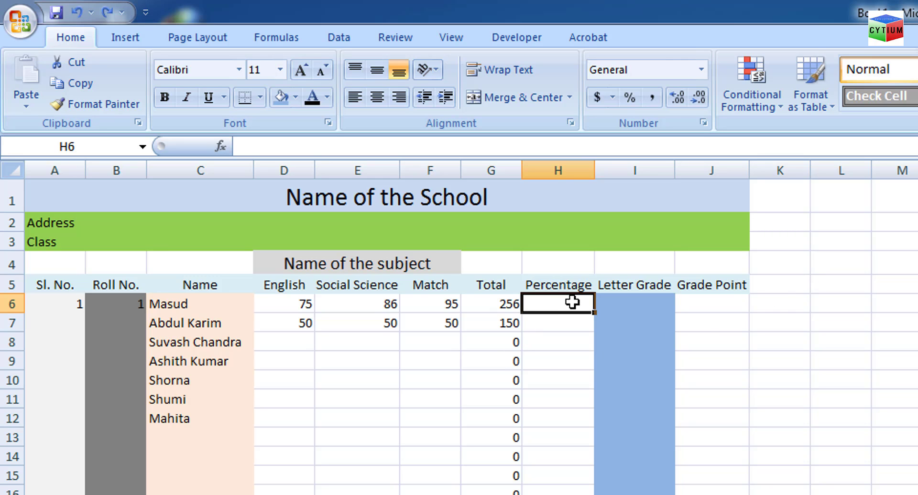
- Enter the percentage formula =G6/300*100 in cell H6, based on the row's total
text(=)
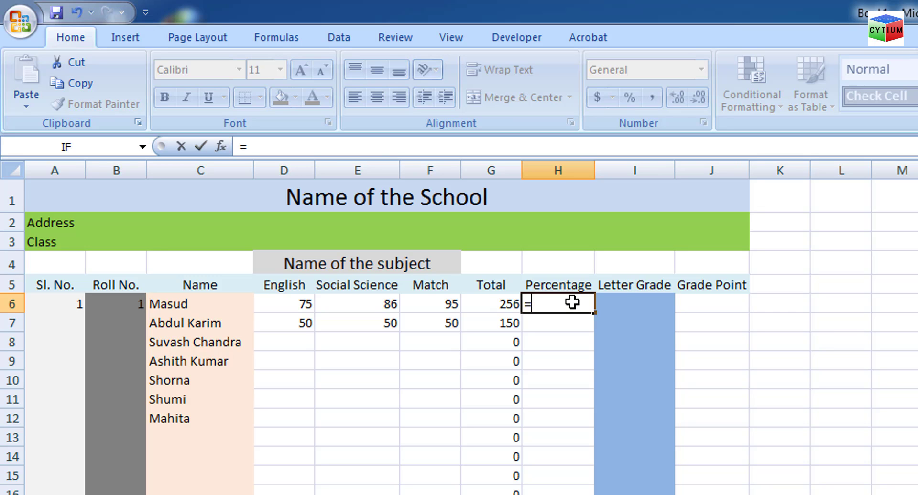
key(Left)
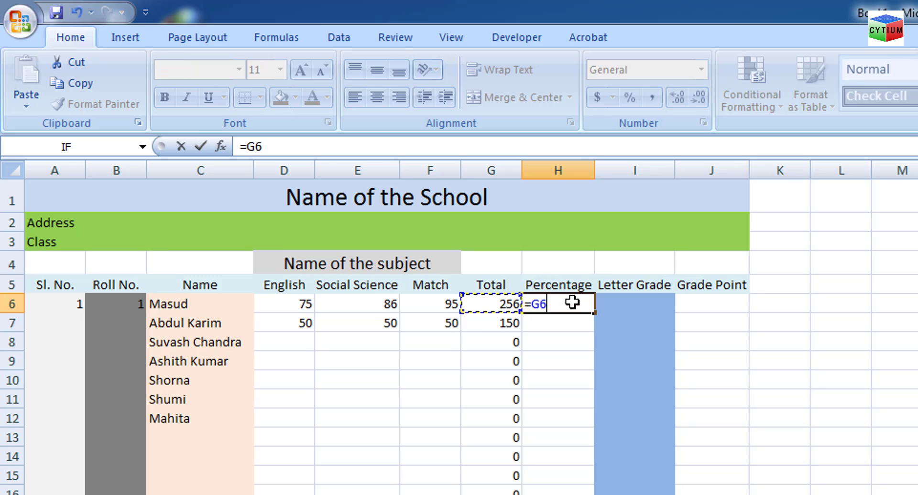
text(/)
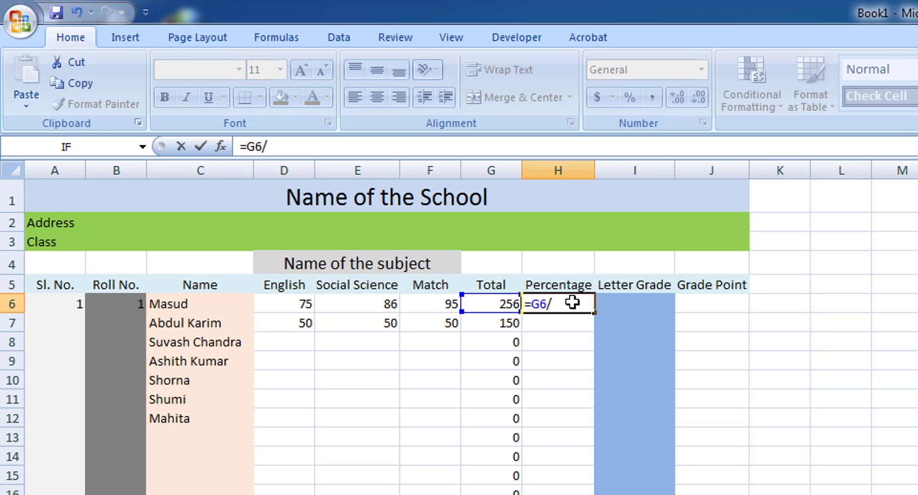
text(300*100)
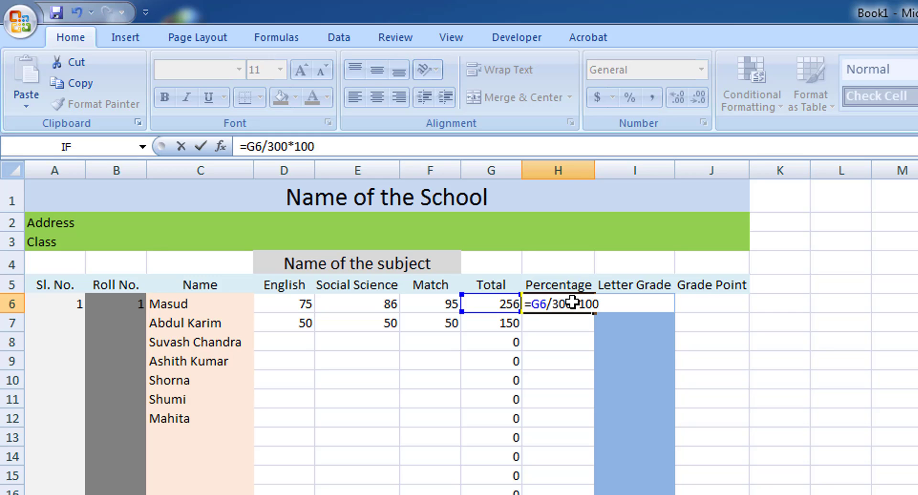
key(Return)
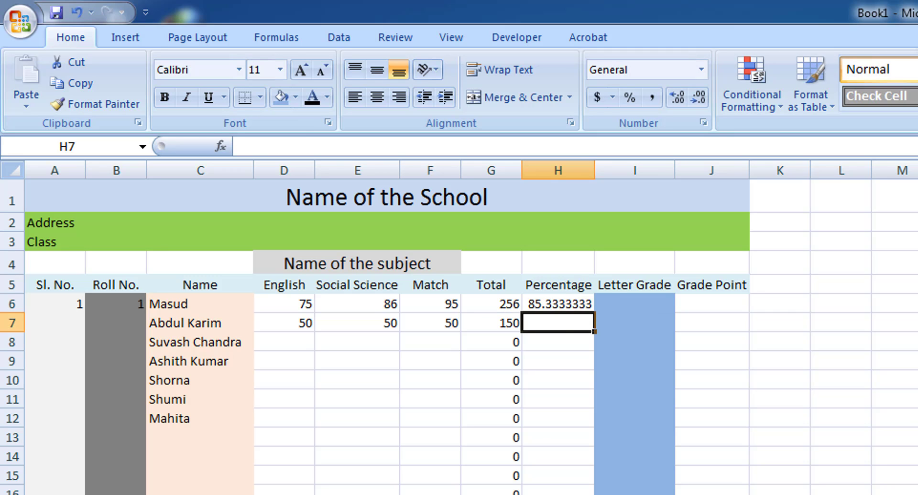
- Fill the percentage formula from H6 down the Percentage column for the remaining student rows
click(577, 303)
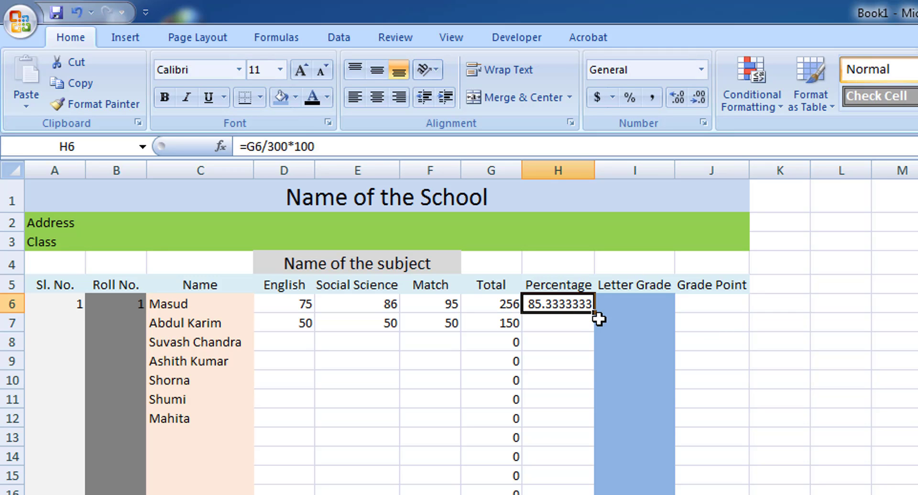
drag(596, 313, 594, 494)
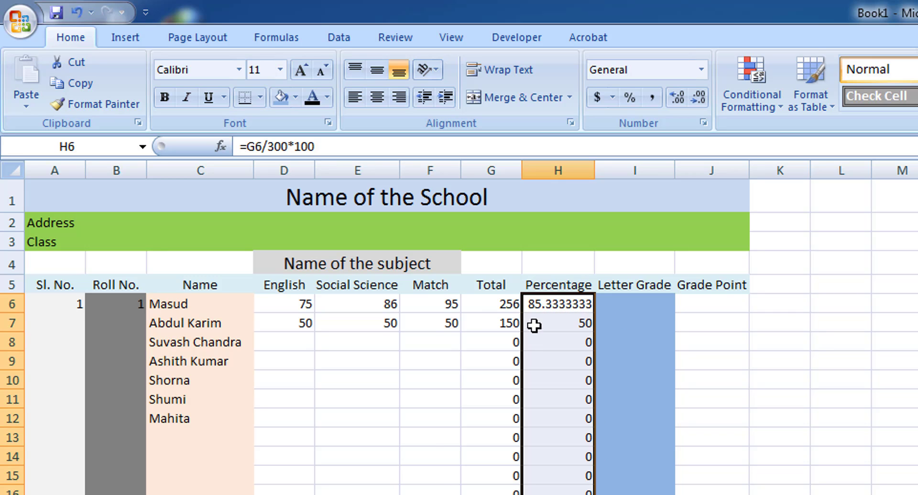
- Change the marks in row 7 to 90 for English, 70 for Social Science and 85 for Match
click(310, 326)
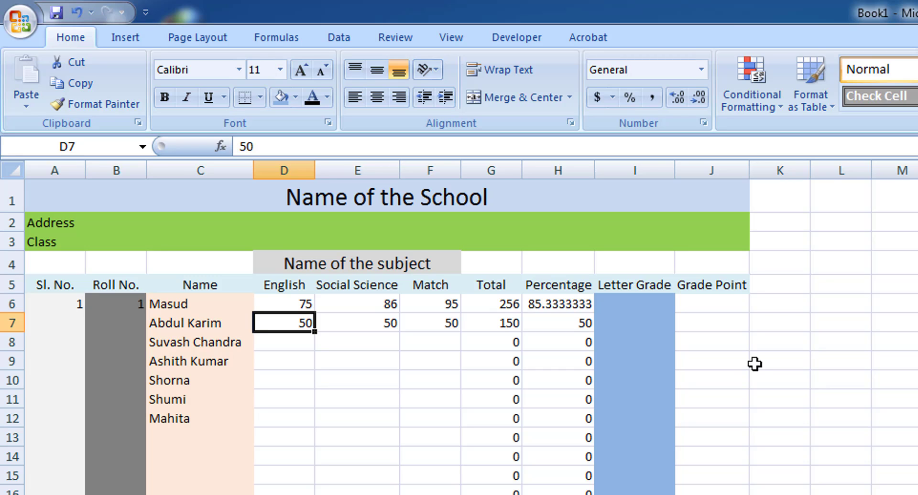
text(90)
key(Tab)
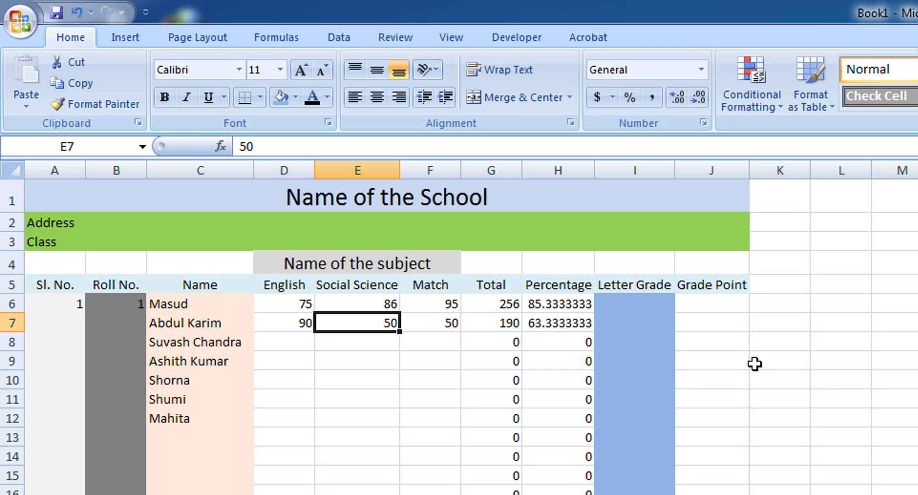
text(70)
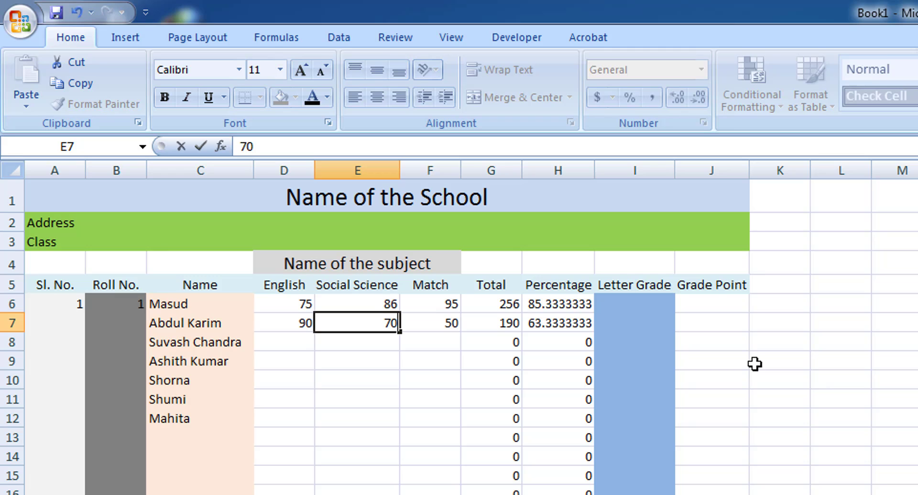
key(Tab)
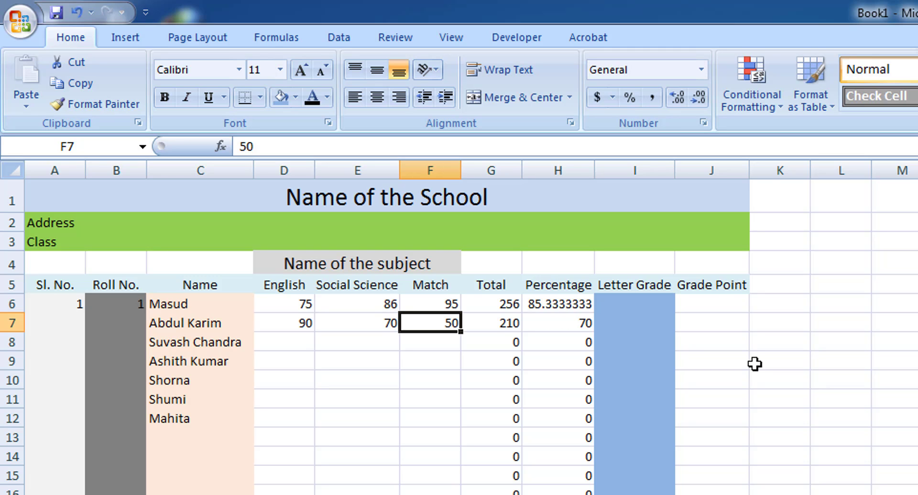
text(85)
key(Return)
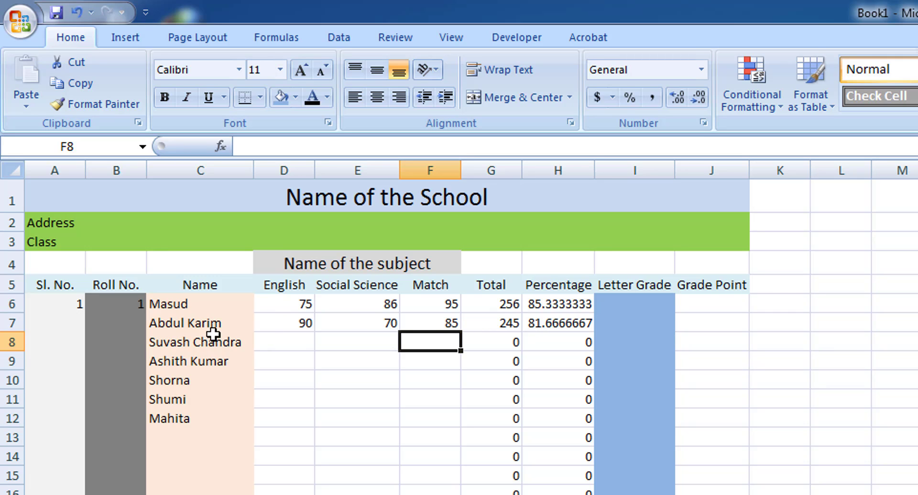
- Enter serial number 2 in A7 and extend the 1, 2 series down to 7 in A12
click(78, 303)
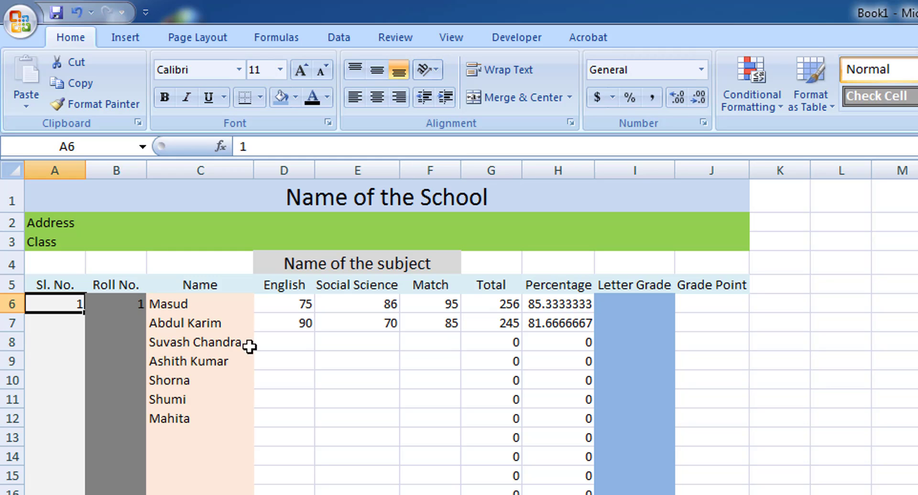
key(Return)
text(2)
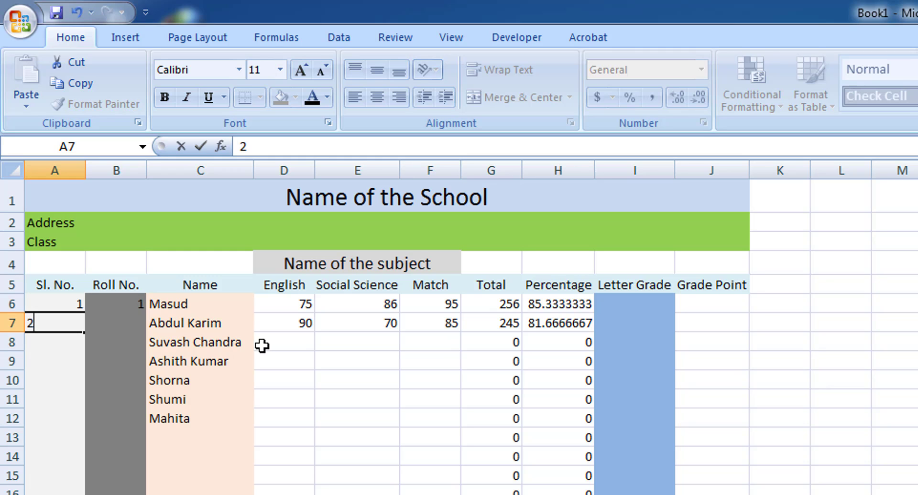
key(Return)
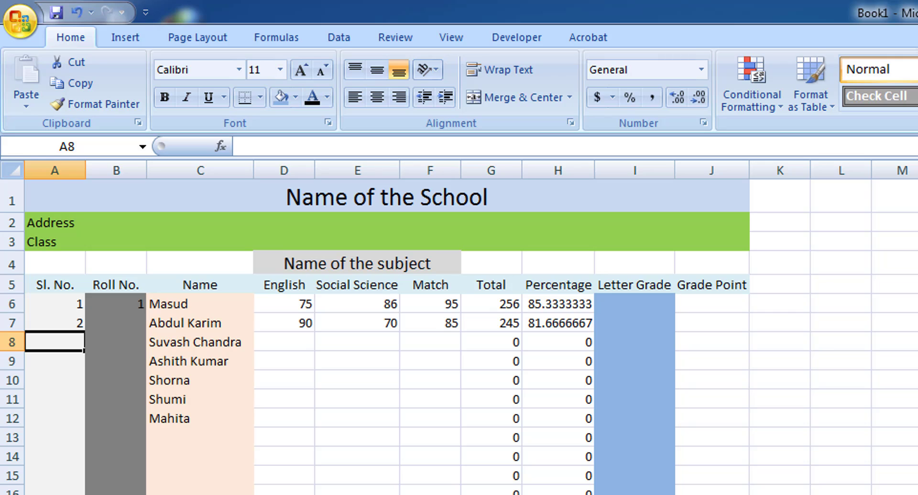
drag(78, 310, 82, 424)
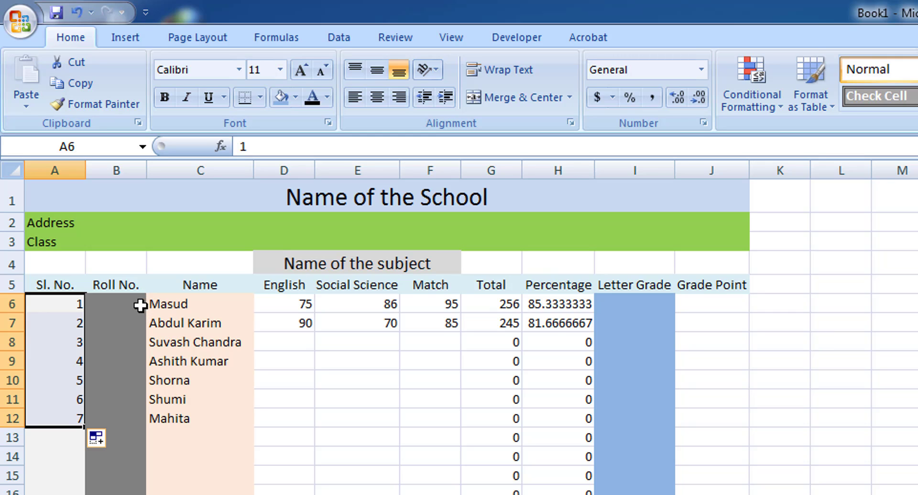
- Enter the roll numbers 15, 10, 18, 3, 2 and 12 in cells B7 to B12
click(140, 305)
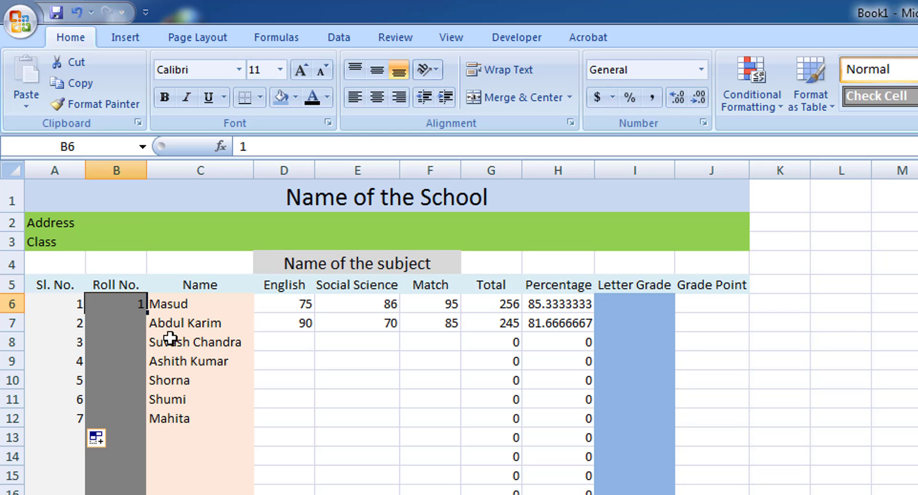
key(Return)
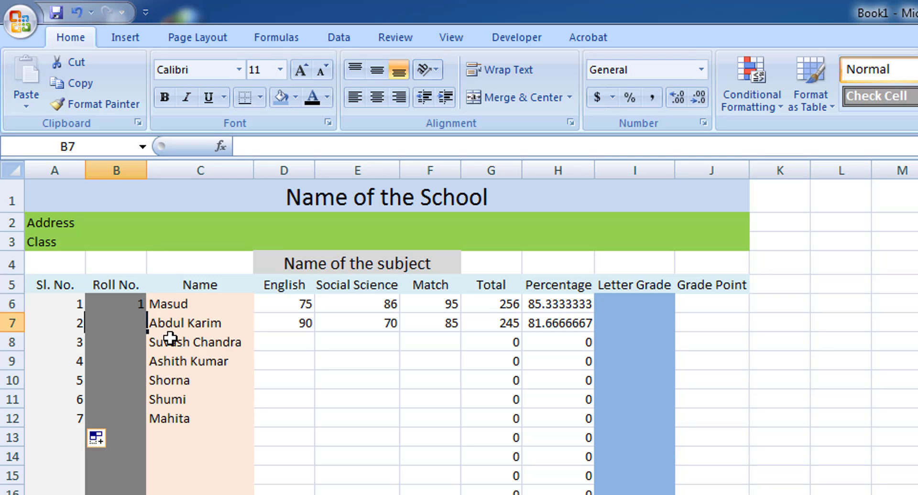
text(15)
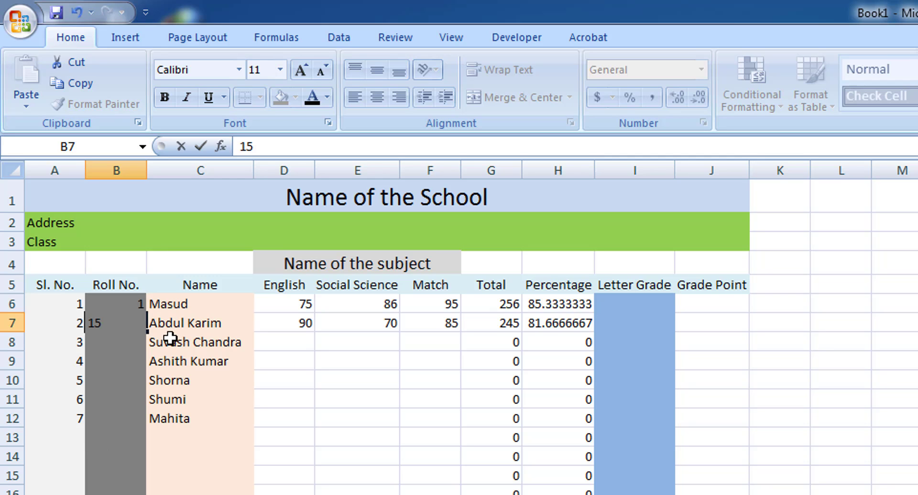
key(Return)
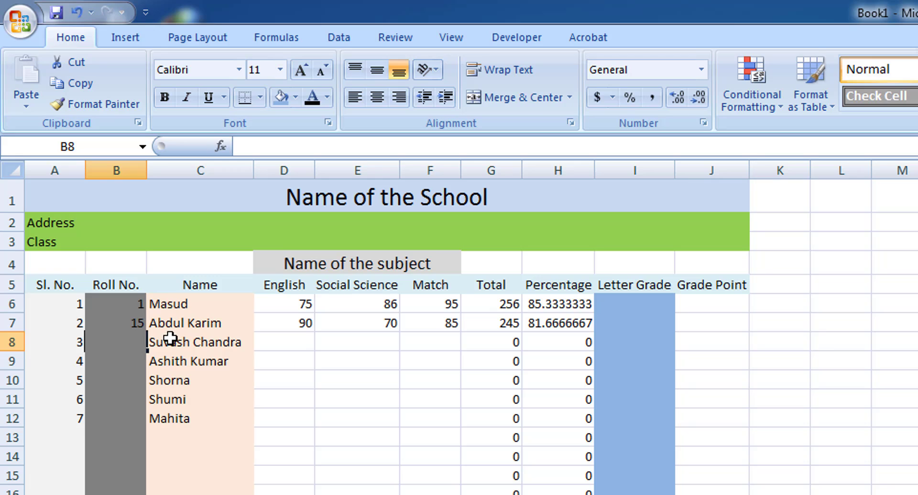
text(10)
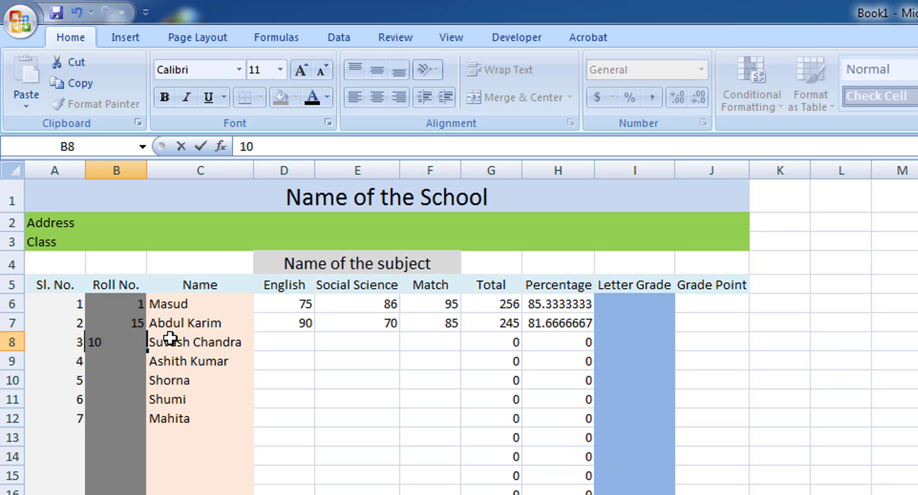
key(Return)
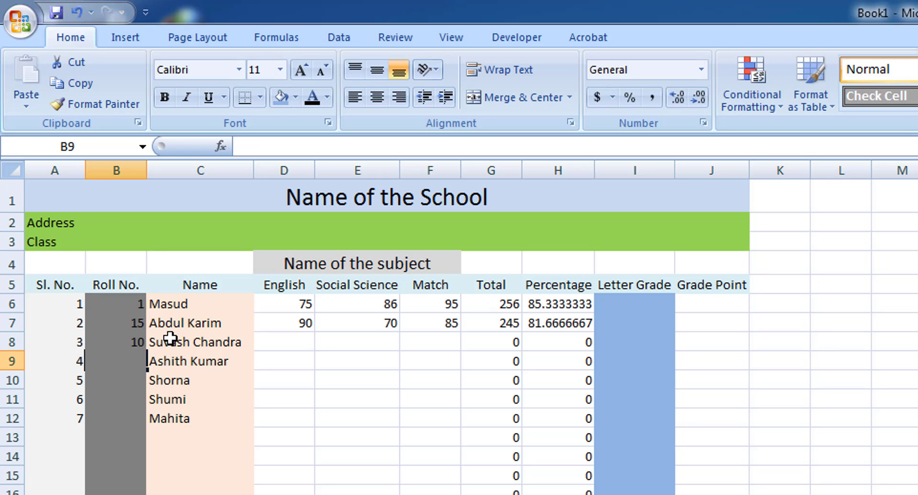
text(18)
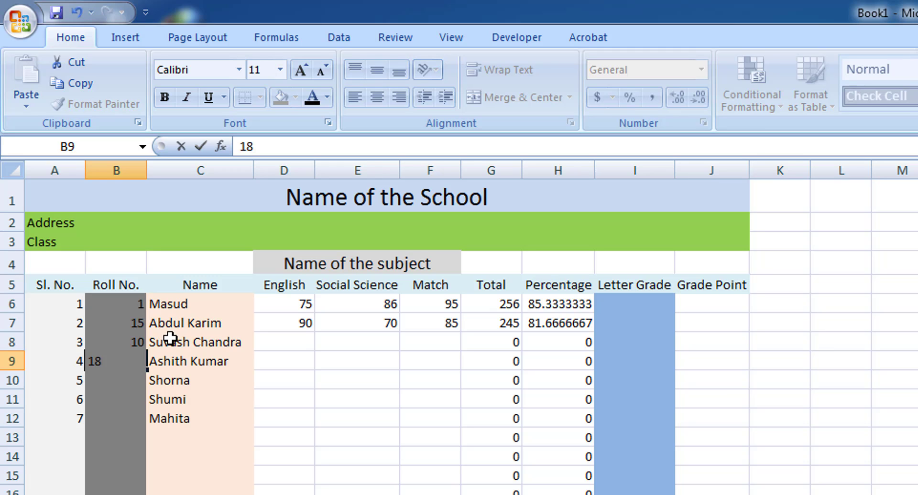
key(Return)
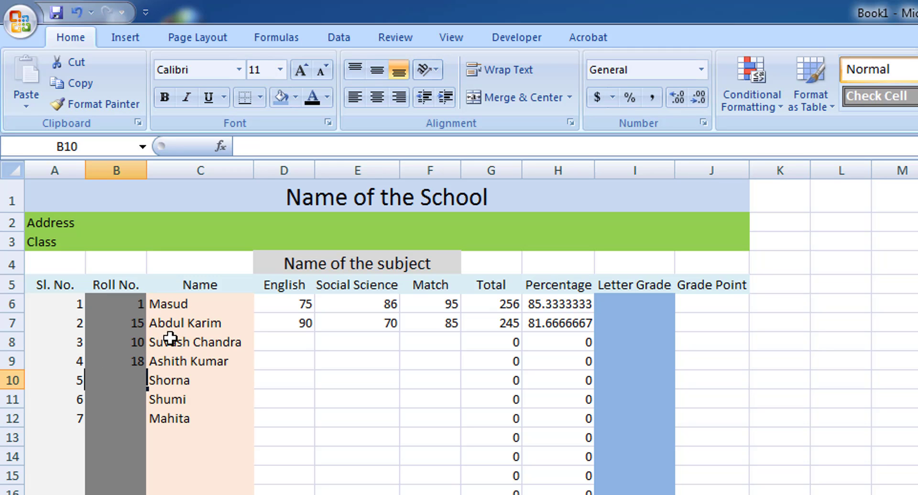
text(3)
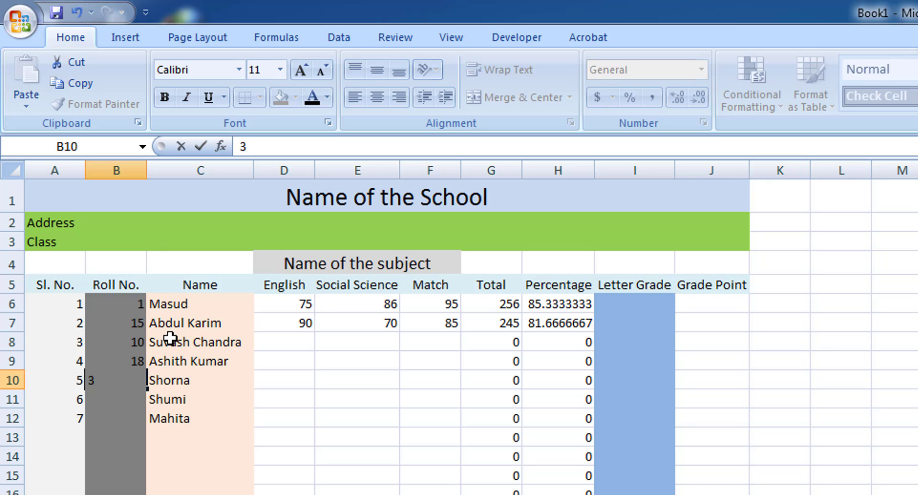
key(Return)
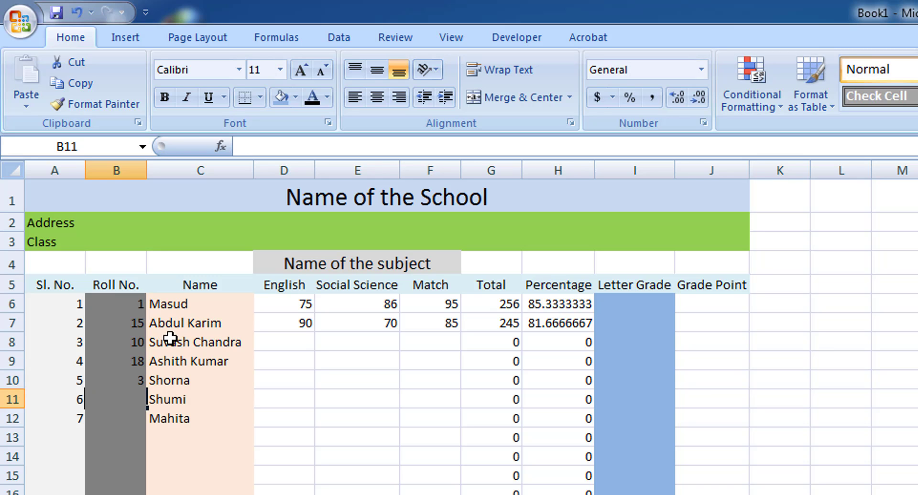
text(2)
key(Return)
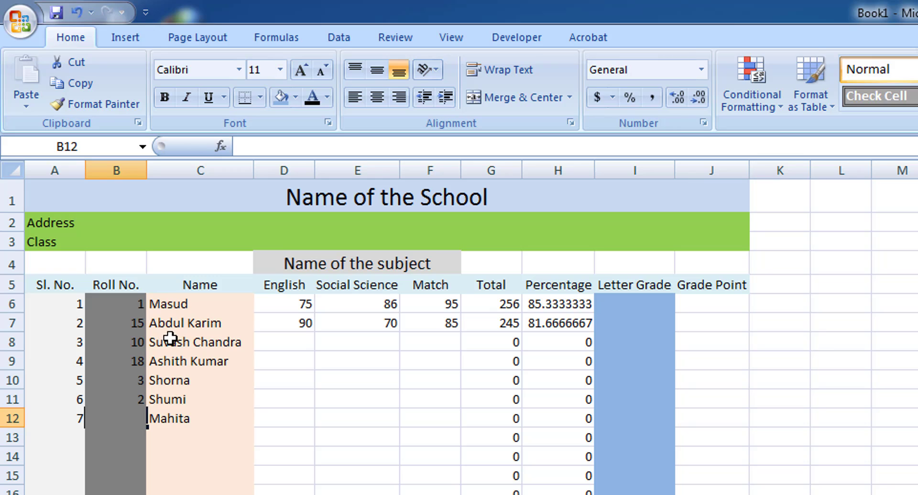
text(12)
key(Return)
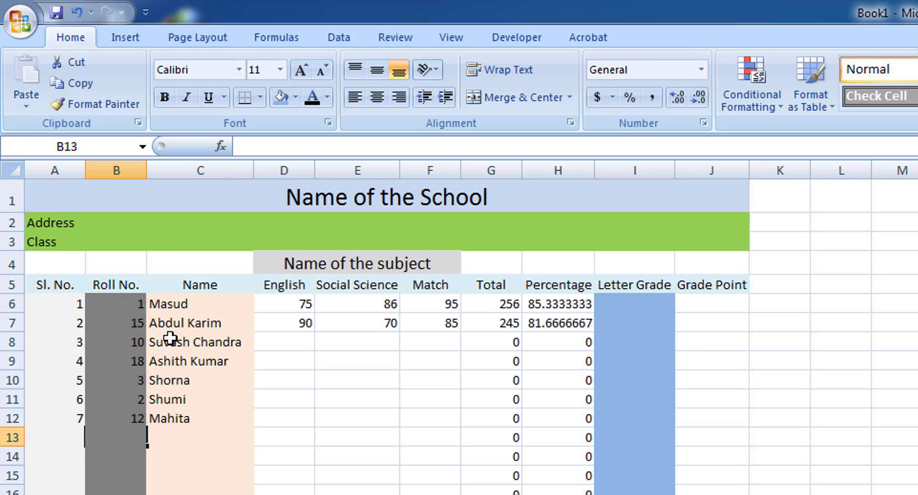
- Begin the letter grade formula in I6 with =if(H6>=80,"A+", based on the row's percentage
click(618, 303)
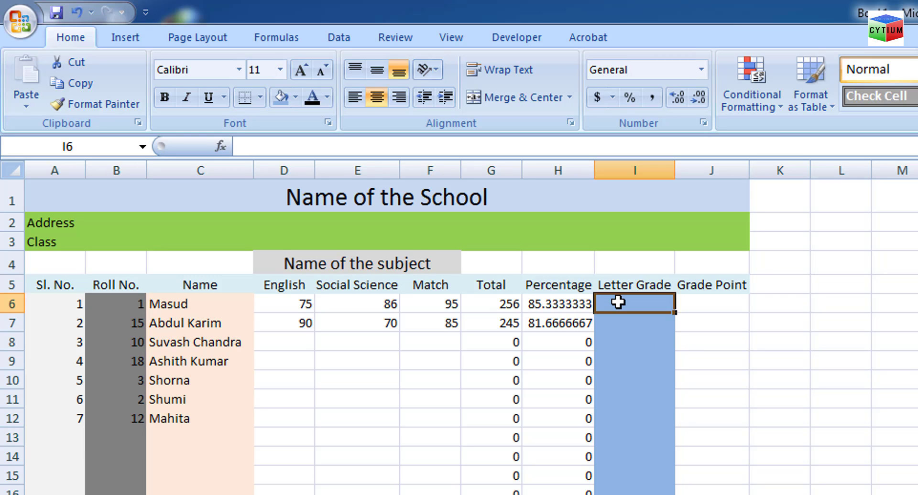
click(430, 148)
click(431, 149)
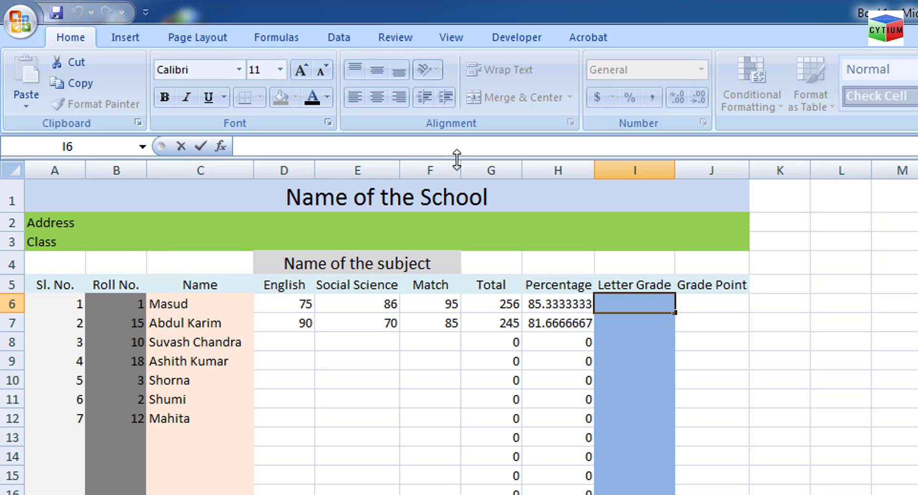
text(=)
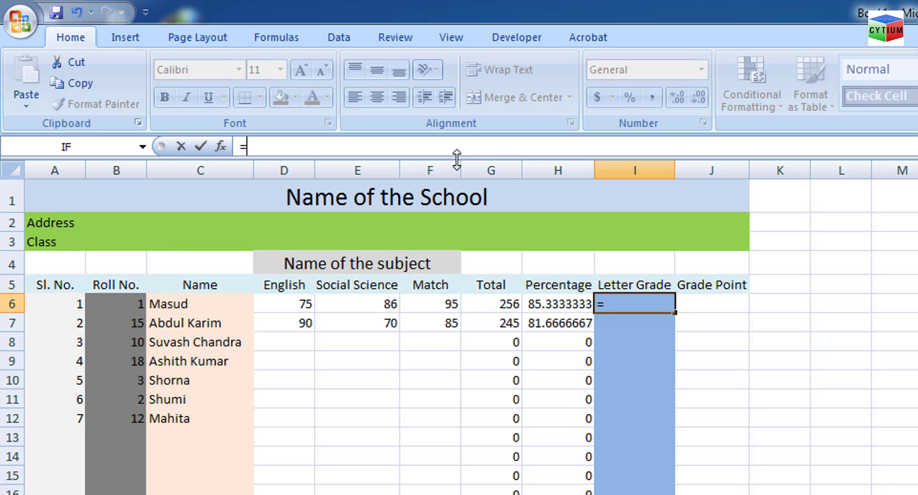
text(i)
text(f)
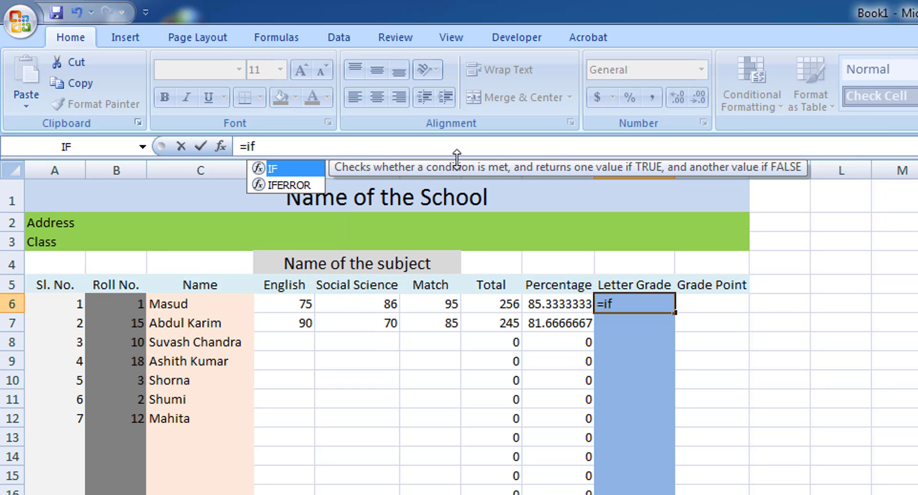
text(()
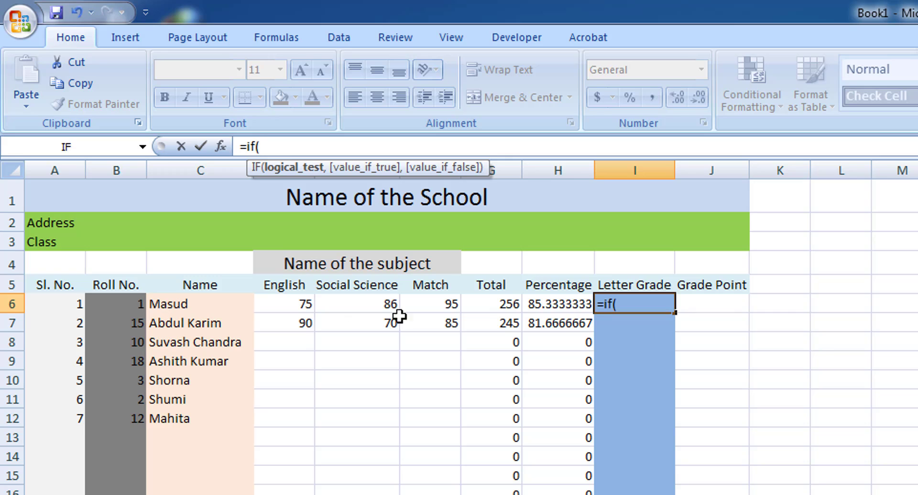
click(564, 308)
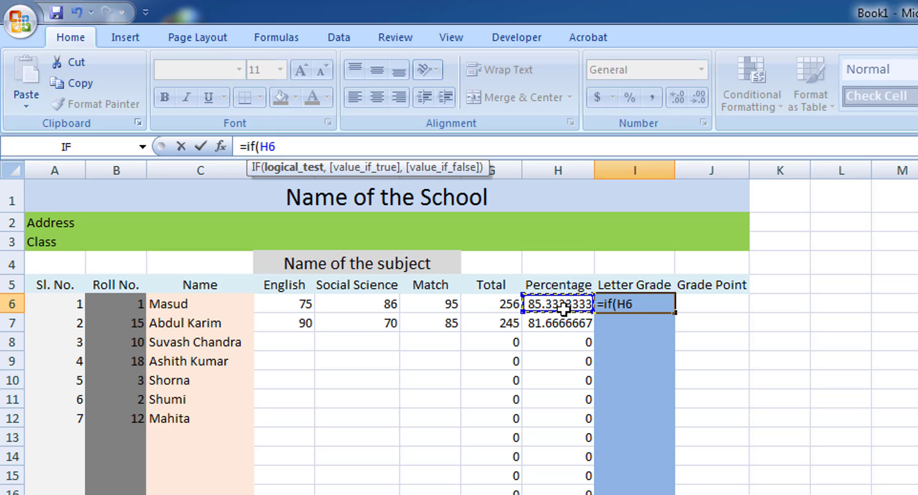
text(>=)
text(80,)
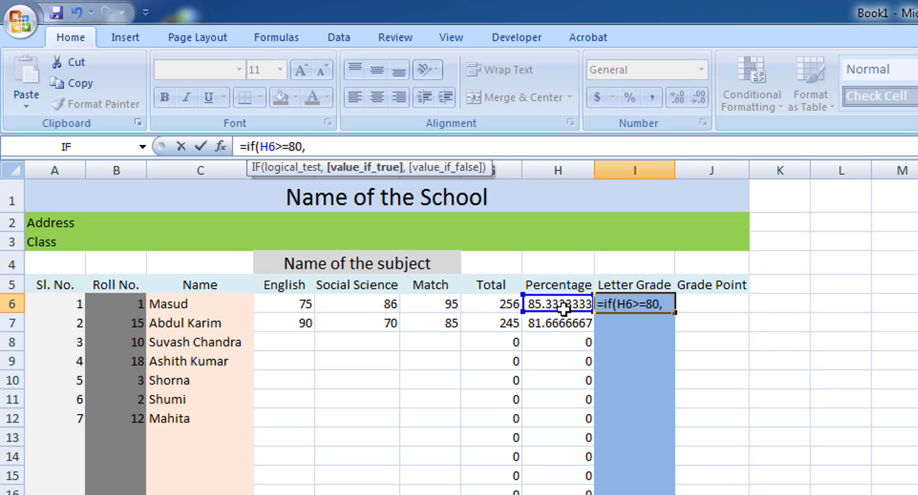
text("A)
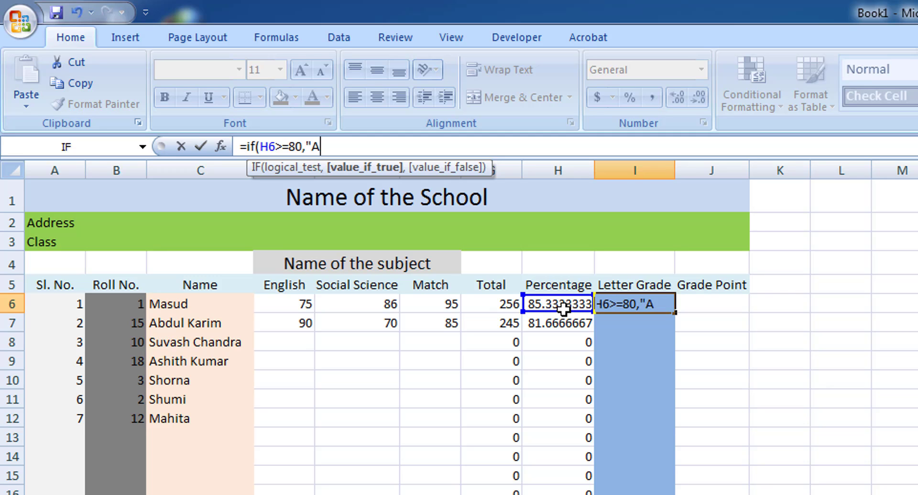
text(+")
text(,)
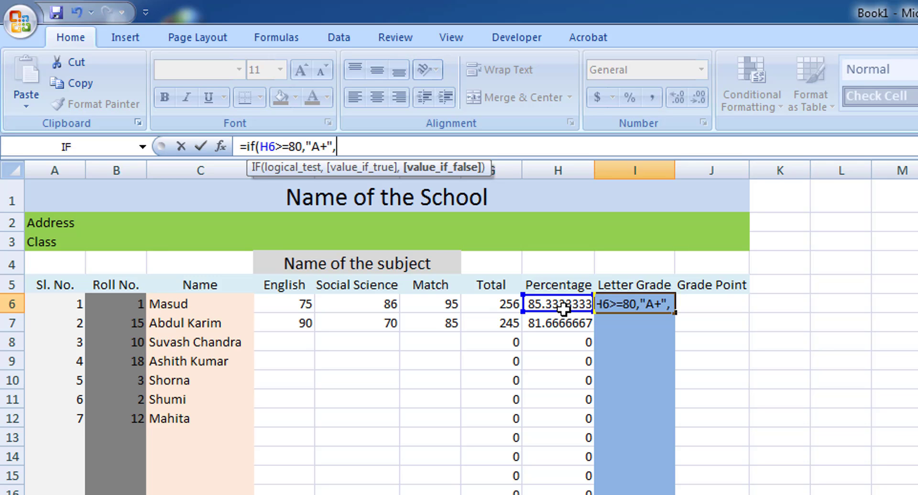
- Extend the letter grade formula in I6 with the nested condition if(H6>=70,"A", for the second grade
text(if)
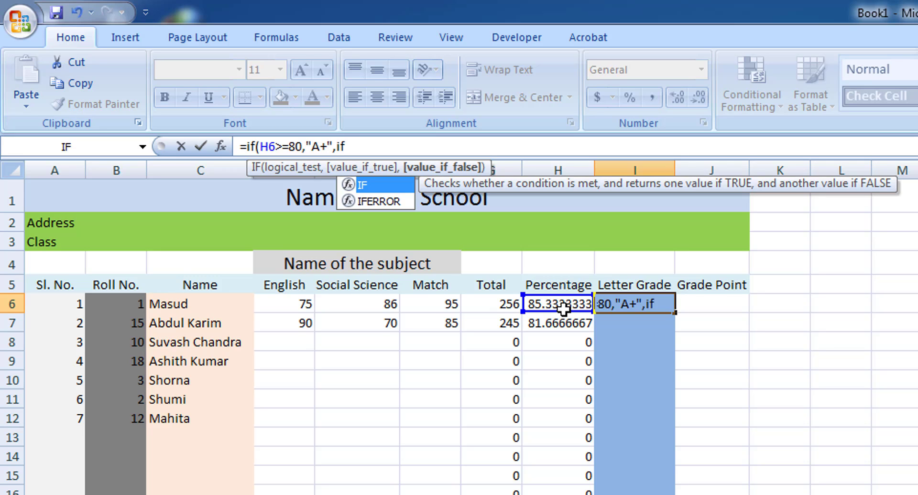
text(()
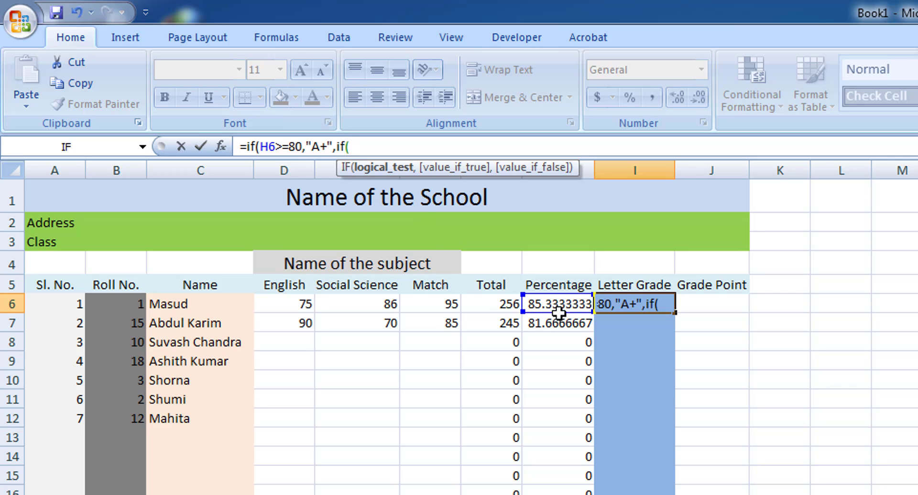
click(560, 304)
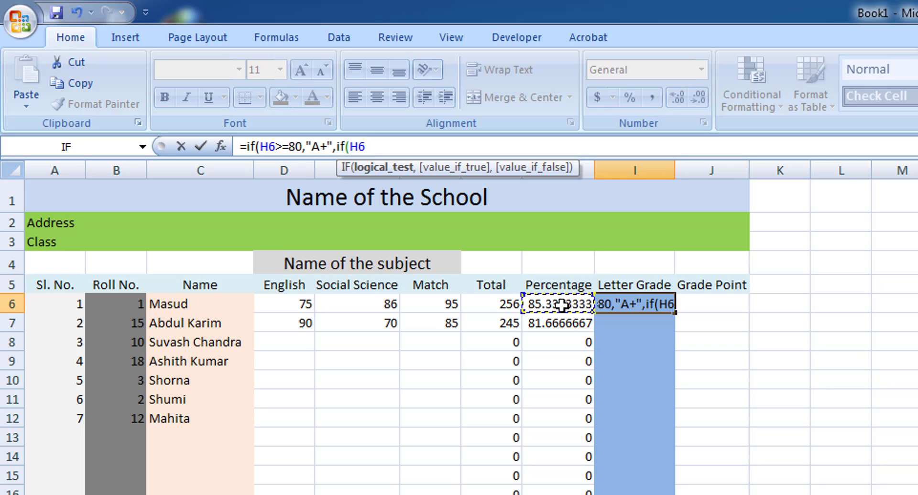
text(>)
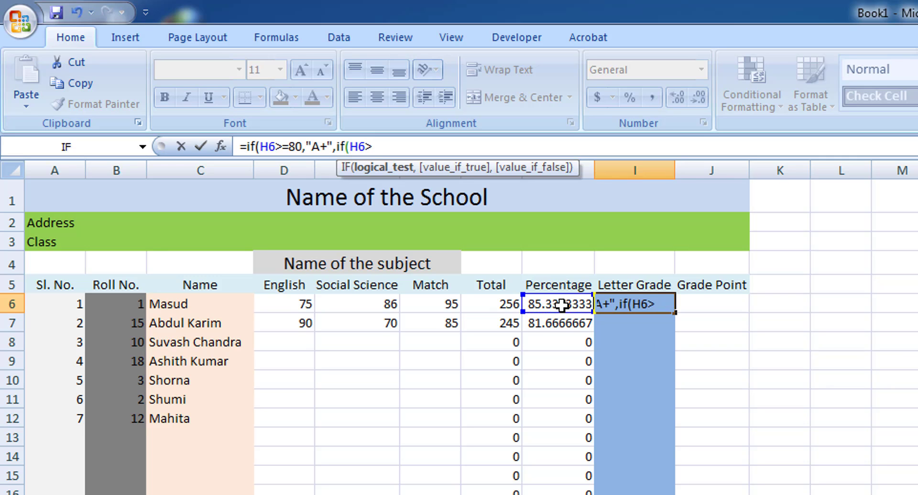
text(=70,)
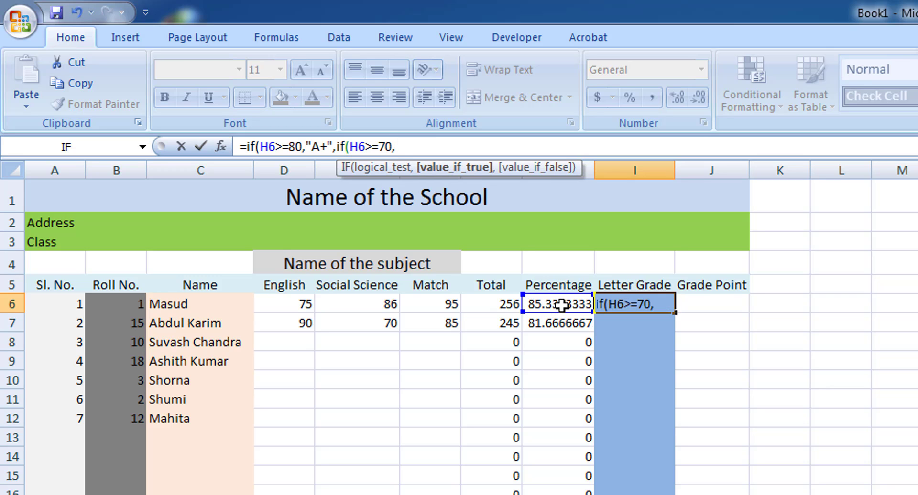
text("A",)
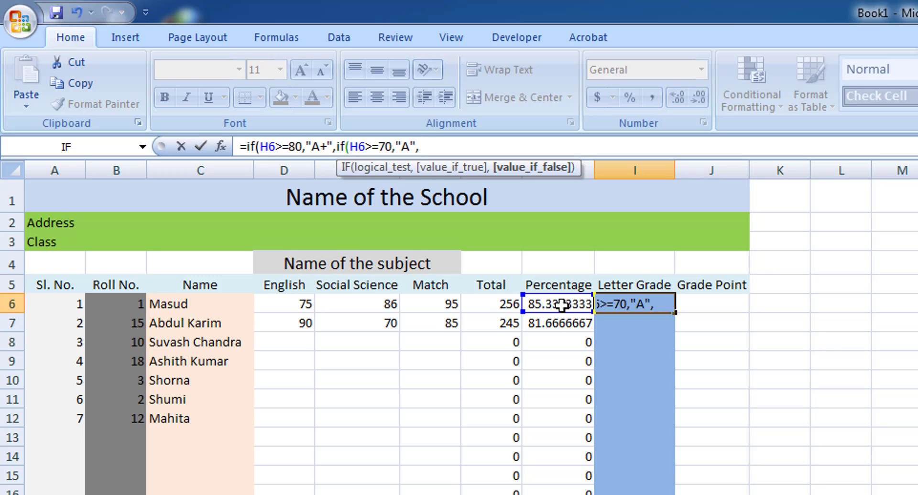
- Add a third nested condition to the I6 formula, written without a cell reference as if(>=60,"A-",
text(i)
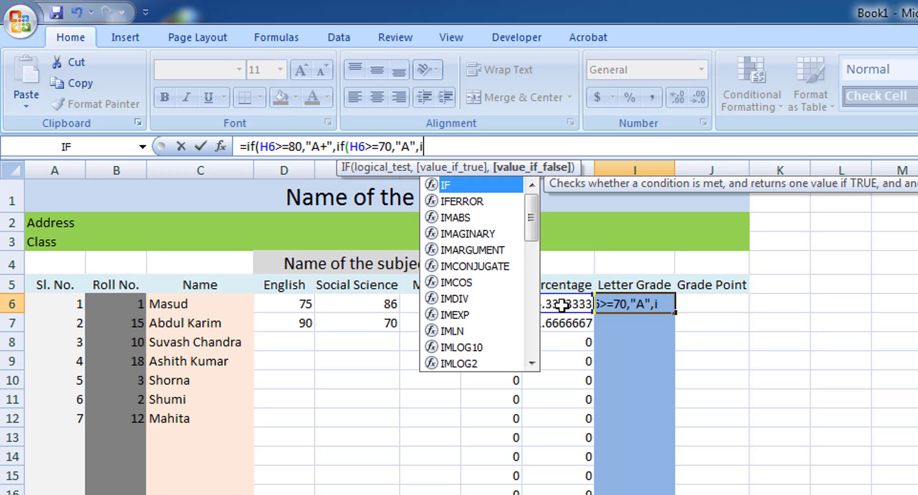
text(f)
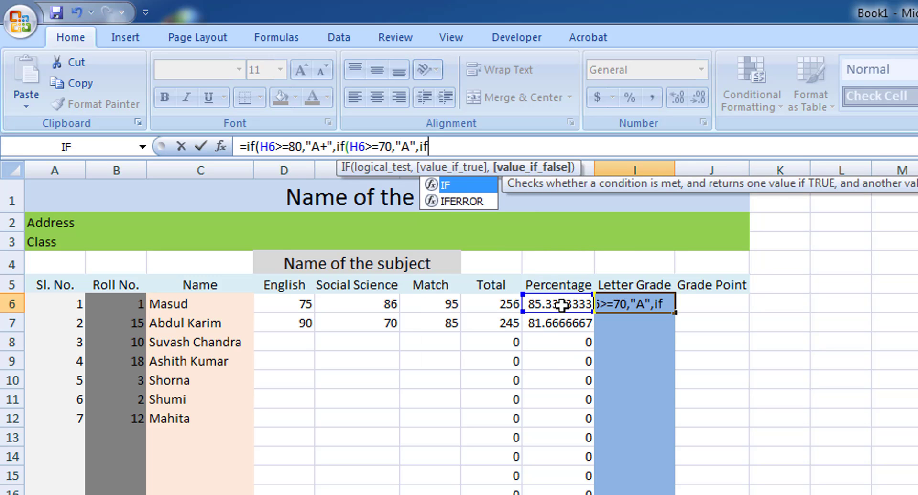
text(()
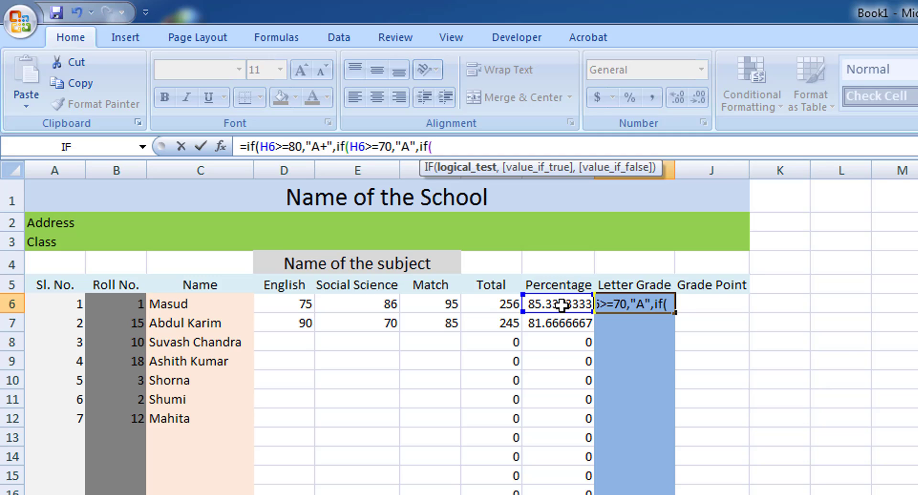
text(>=)
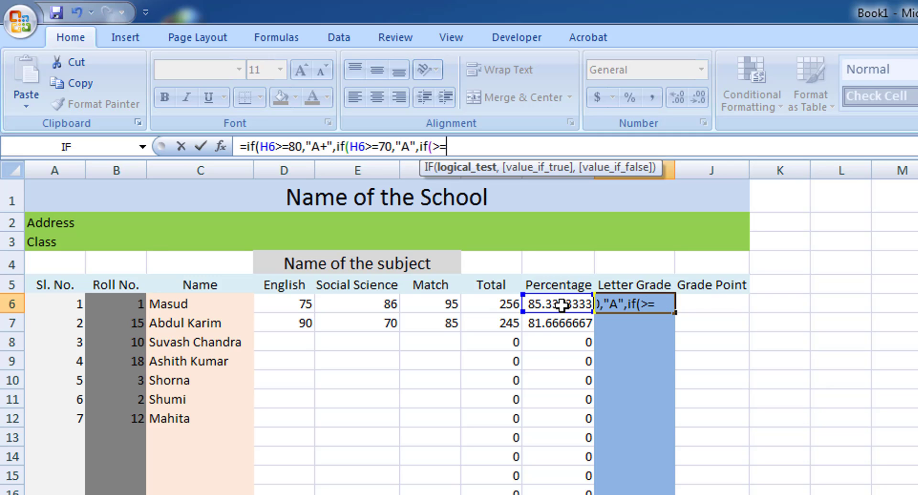
text(60,)
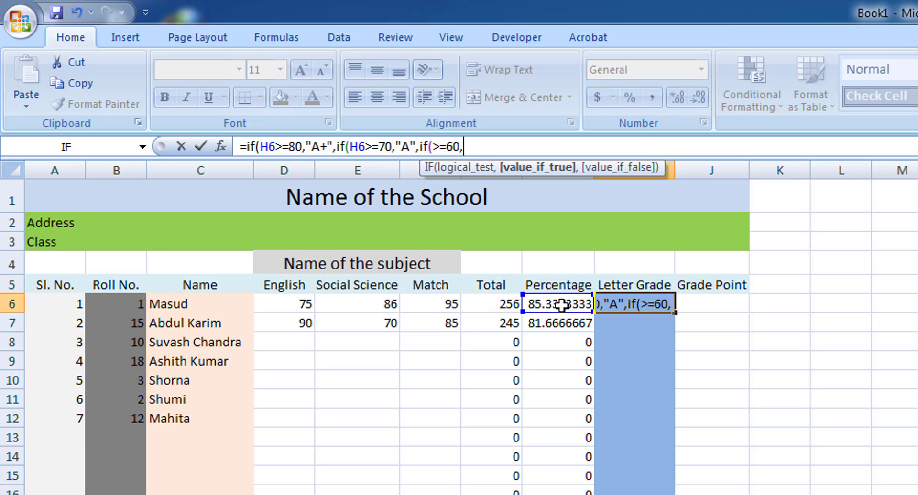
text("A)
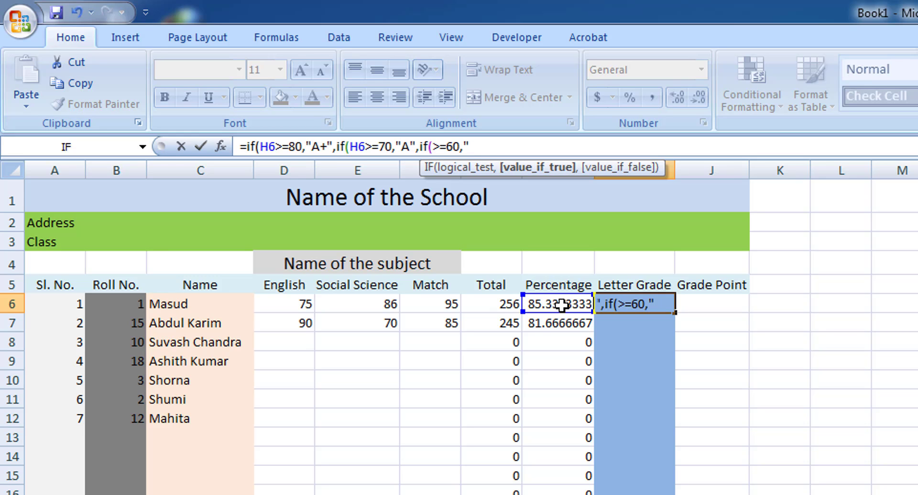
text(-",)
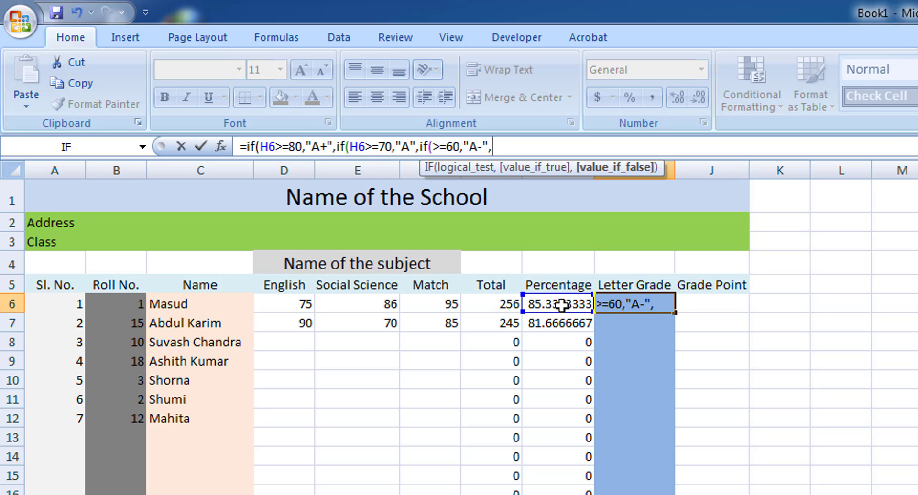
- Continue the I6 grade formula with the nested condition if(>=50,"B", without a cell reference
text(if)
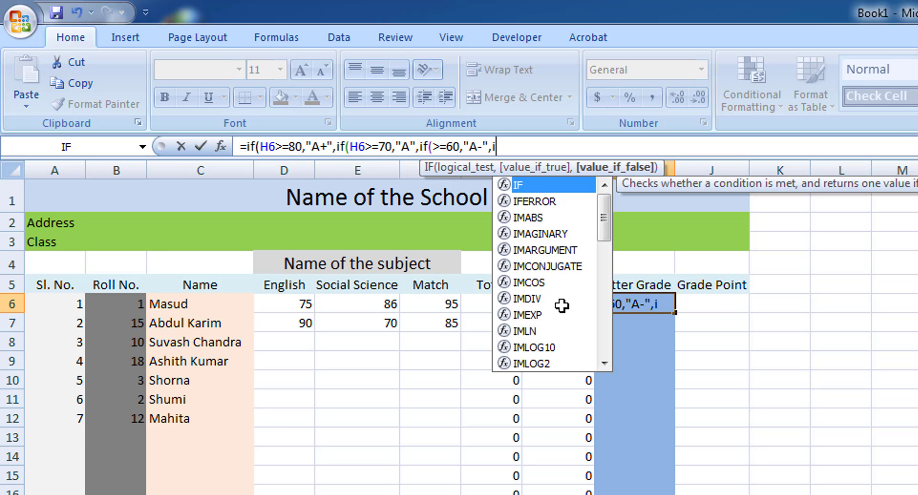
text(()
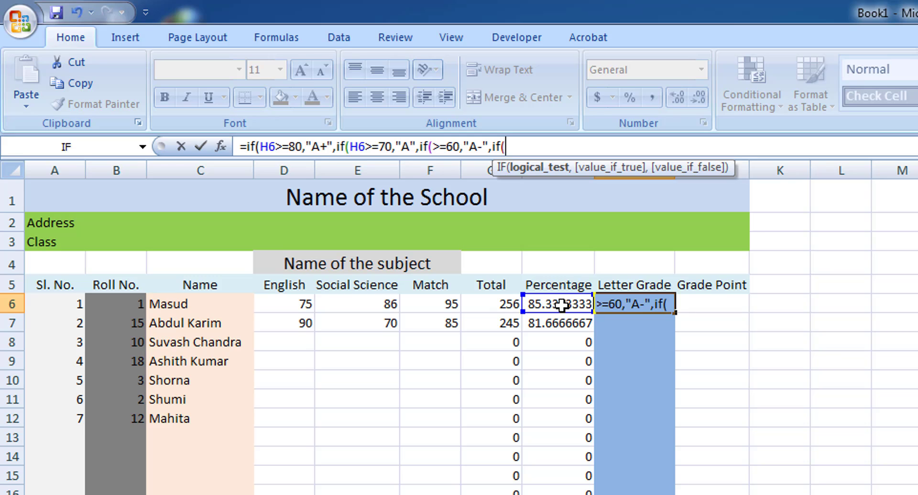
text(>=)
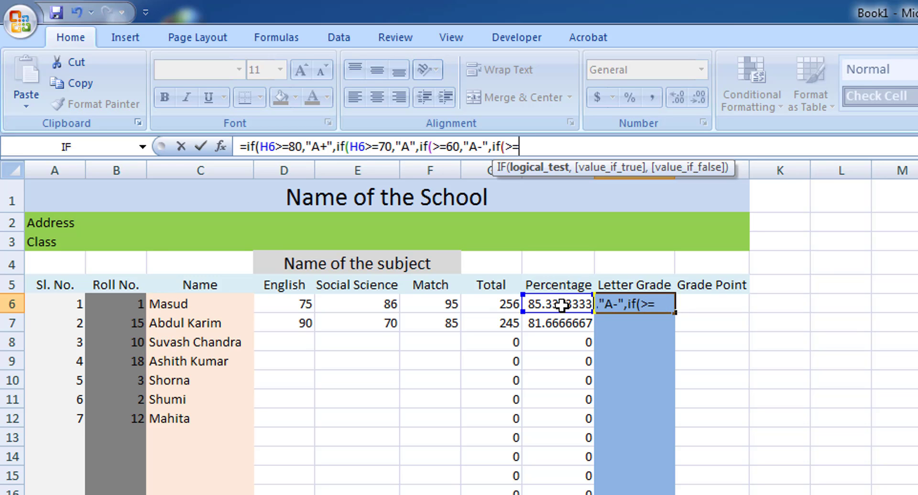
text(50,)
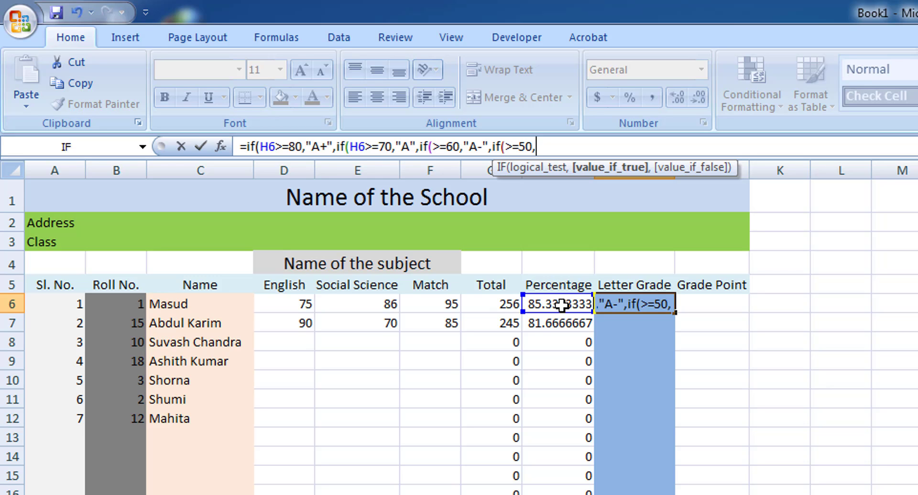
text("B",)
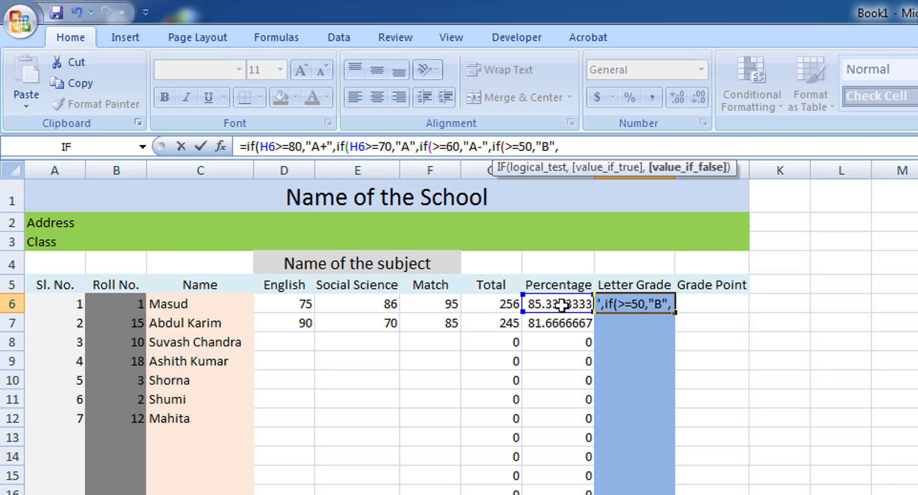
- Append the C grade condition if(>=40,"C", to the nested formula in I6, without a cell reference
text(if)
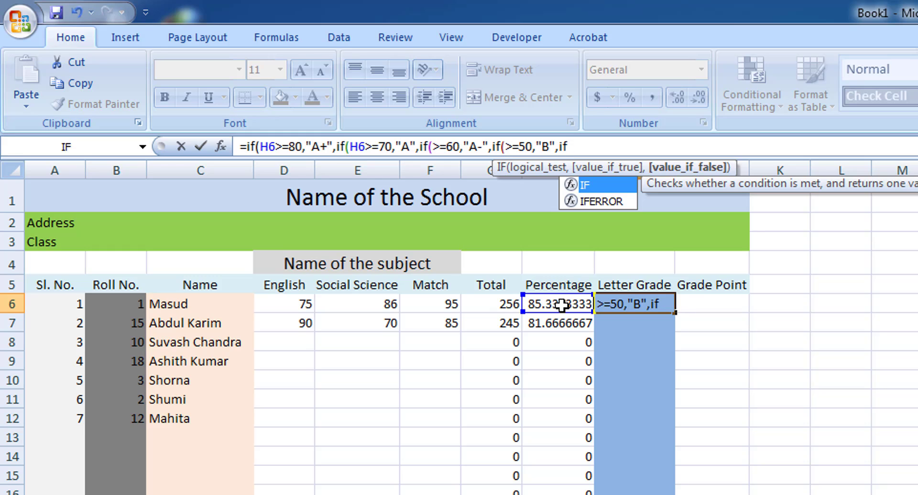
text(()
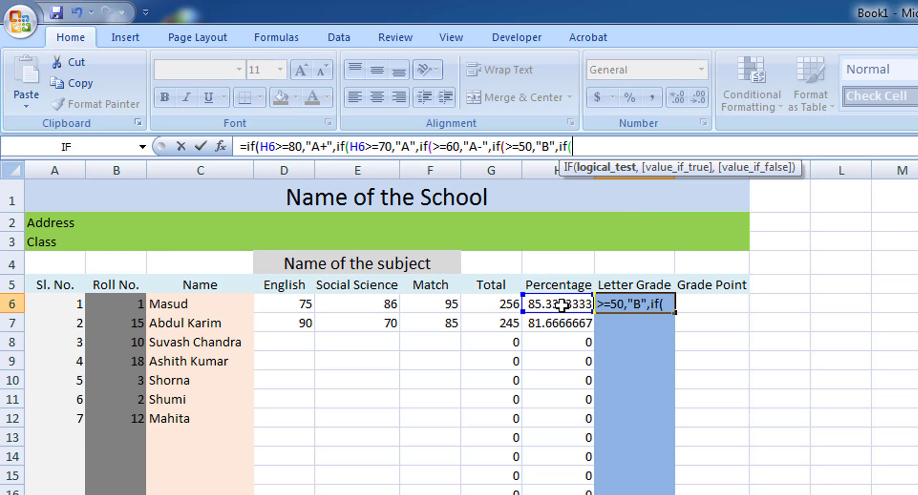
text(>=)
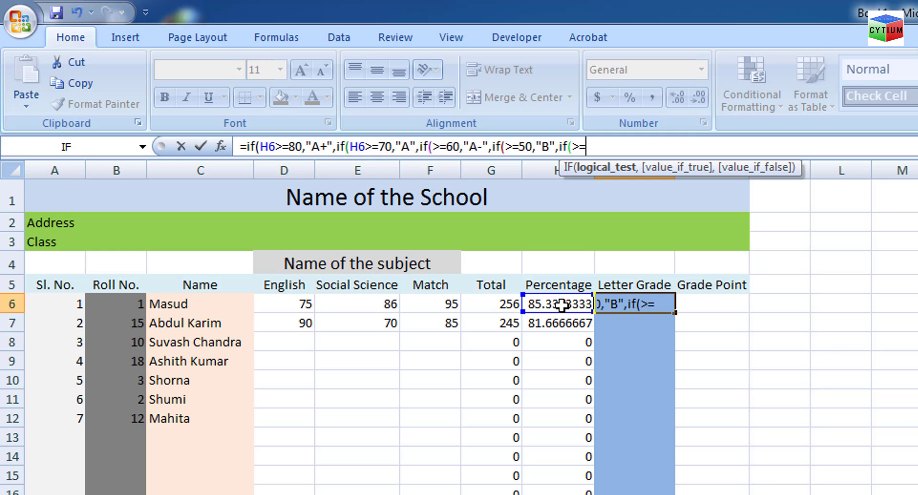
text(40,)
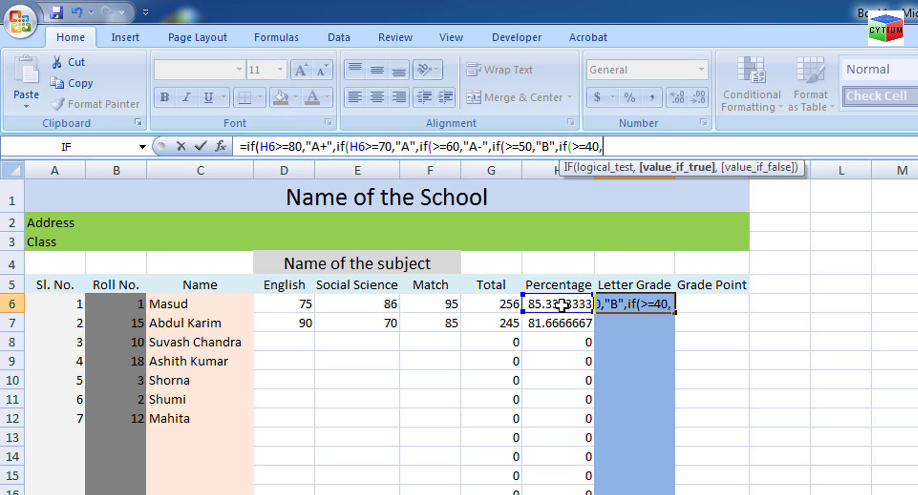
text("C")
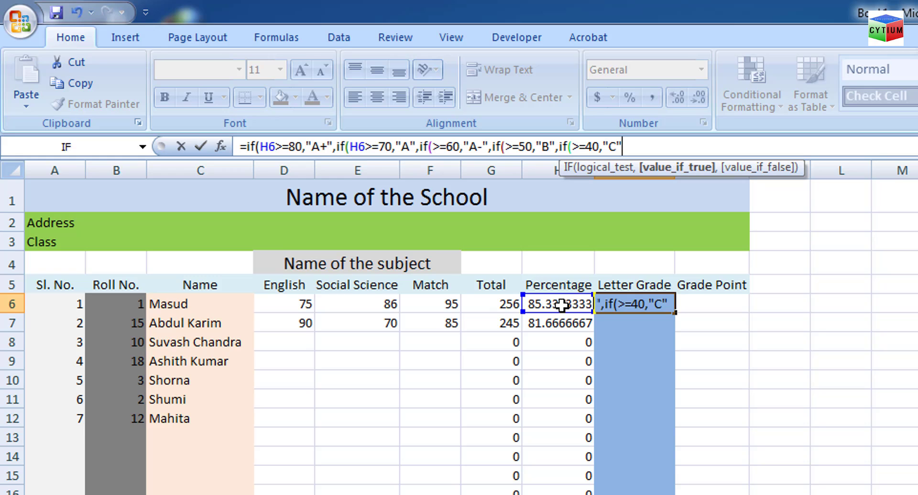
text(,)
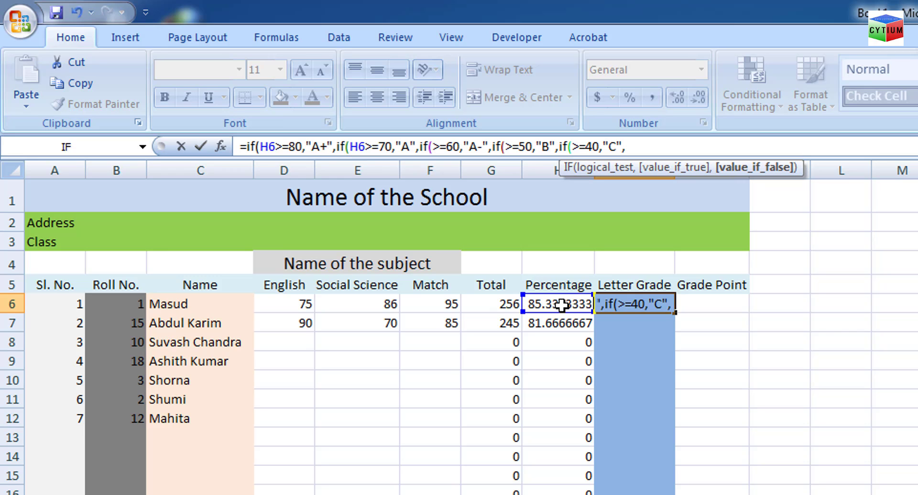
- Append the D grade condition if(>=33,"D", to the nested formula in I6, without a cell reference
text(if)
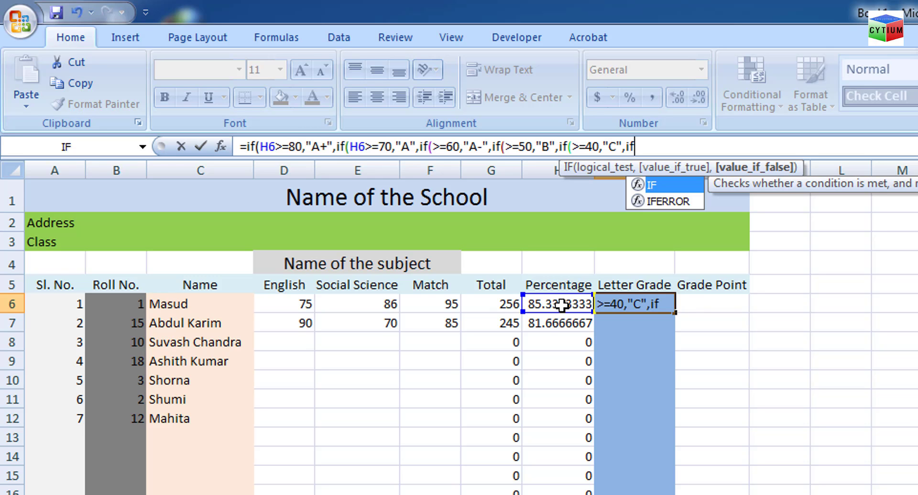
text(()
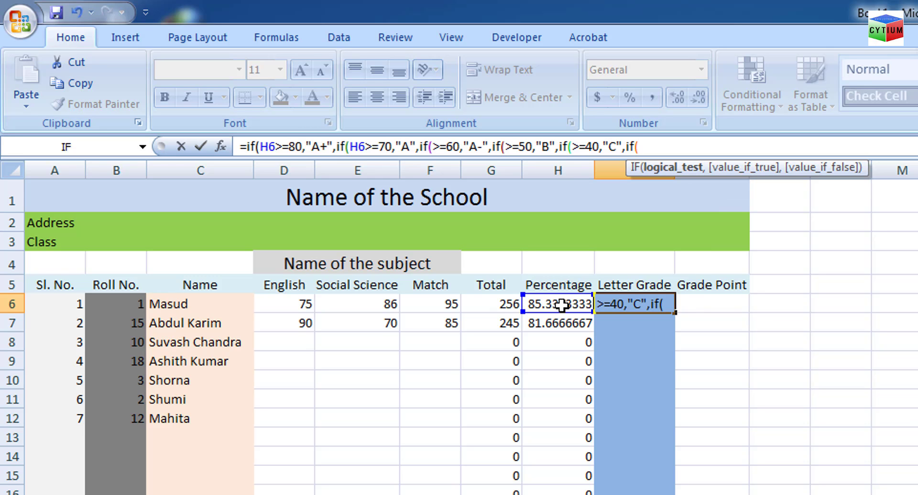
text(>=)
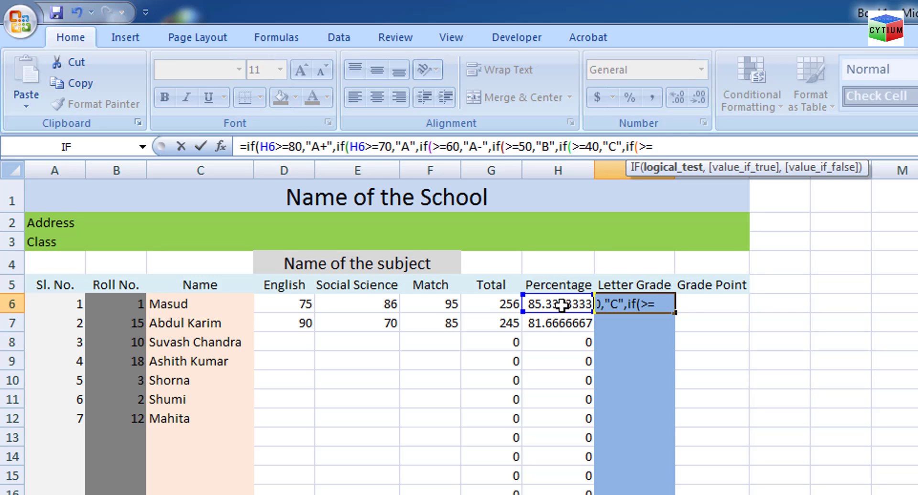
text(33,)
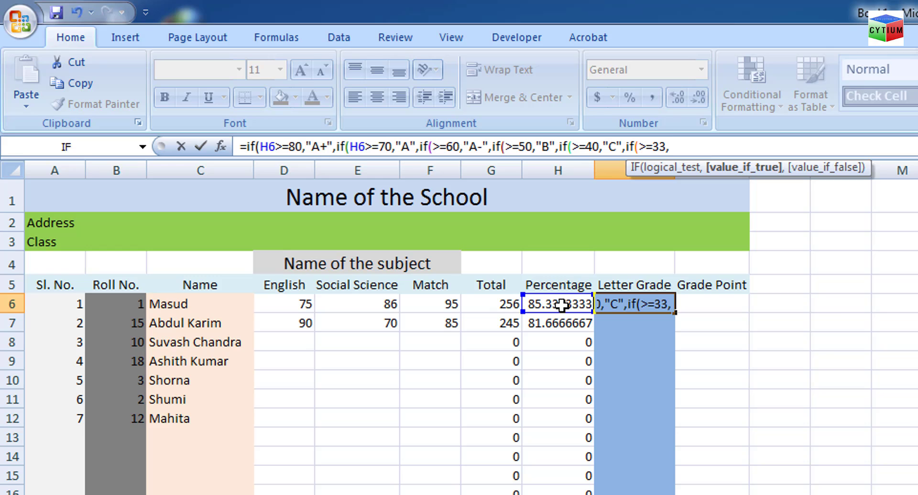
text("D)
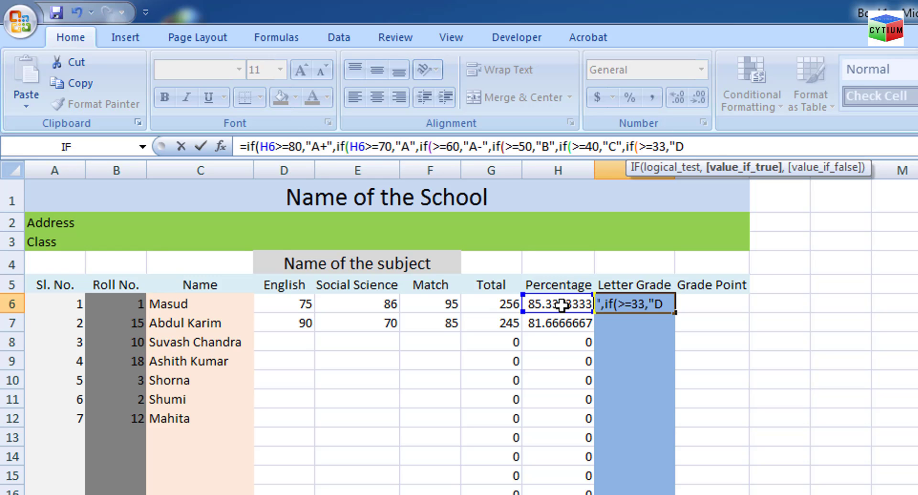
text(",)
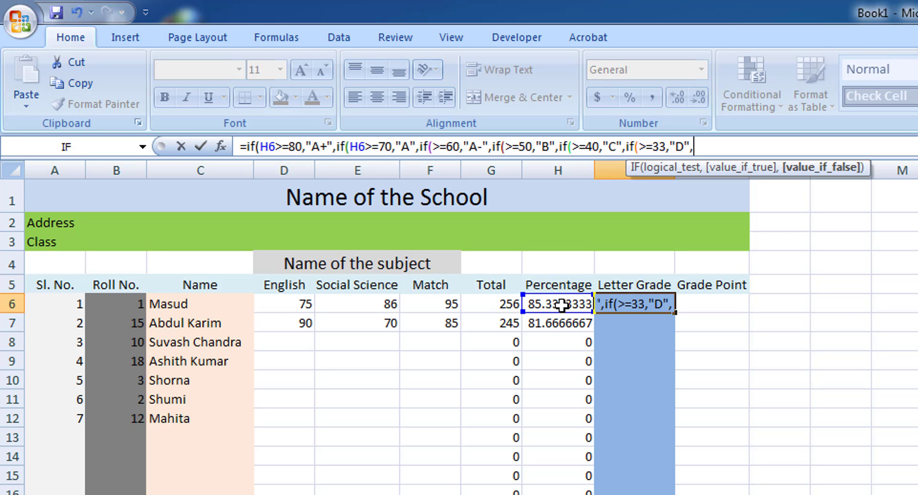
- Append the fail condition if(<=32,"FAIL" to the nested formula in I6, without a cell reference
text(if)
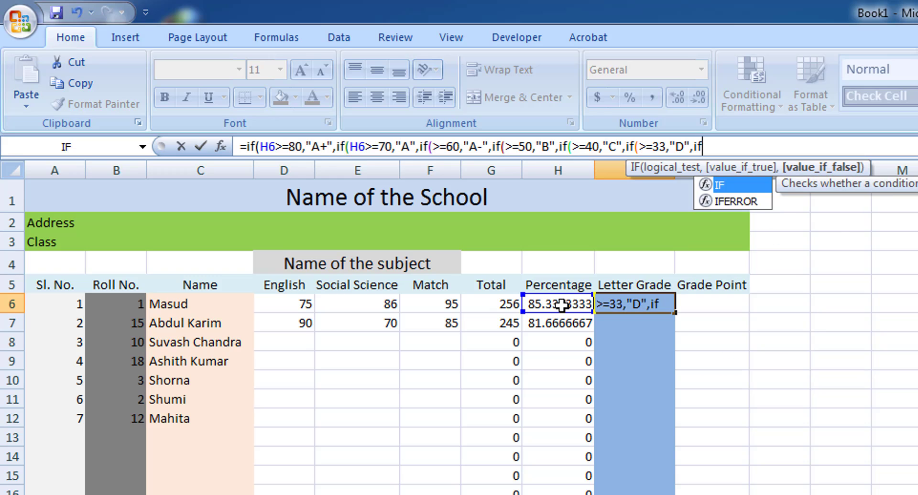
text(()
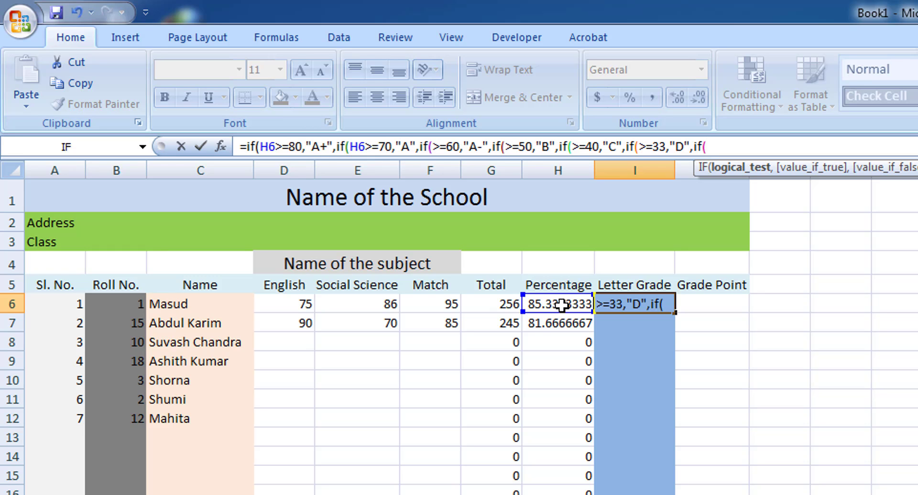
text(>=)
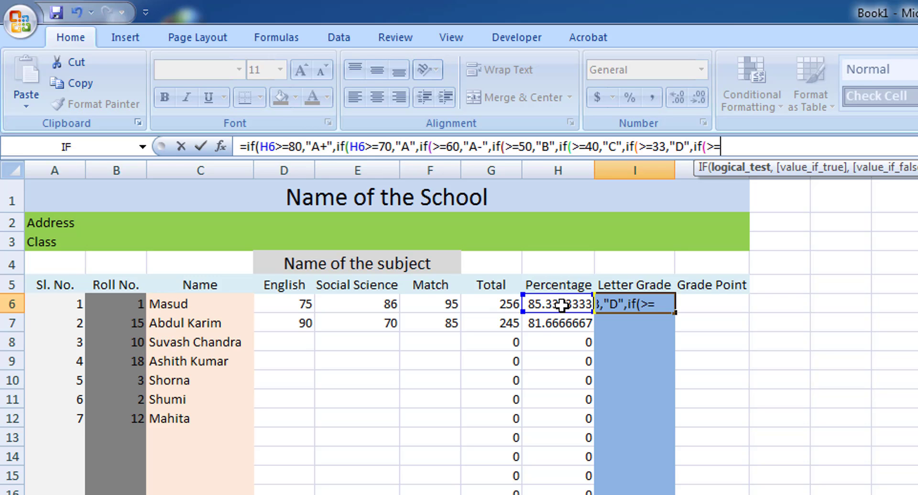
text(3)
key(BackSpace)
key(BackSpace)
key(BackSpace)
text(<=32,)
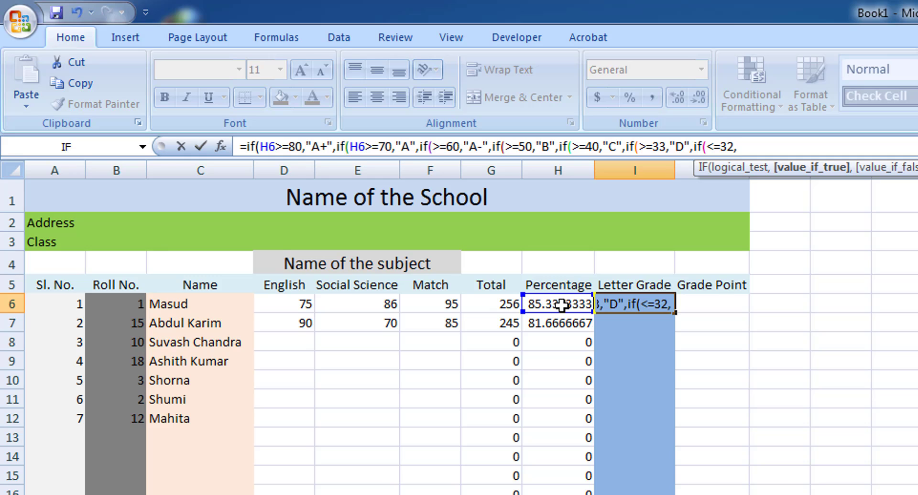
text(")
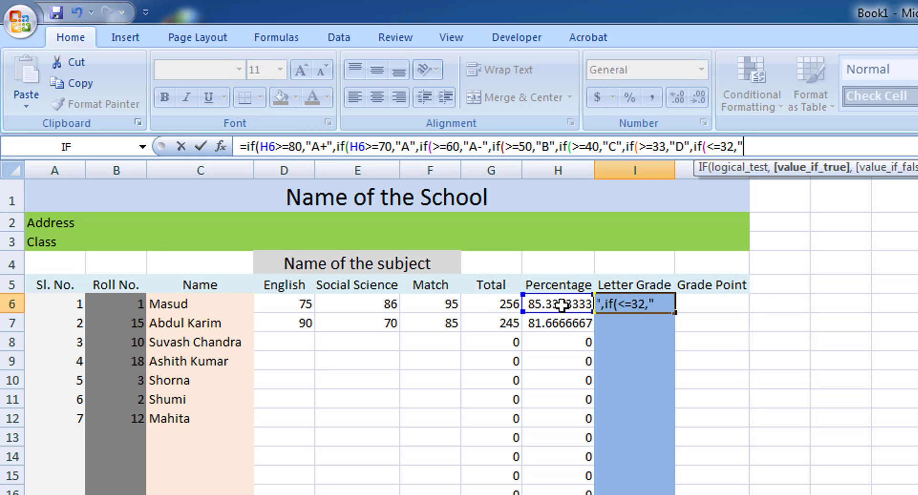
text(FAIL)
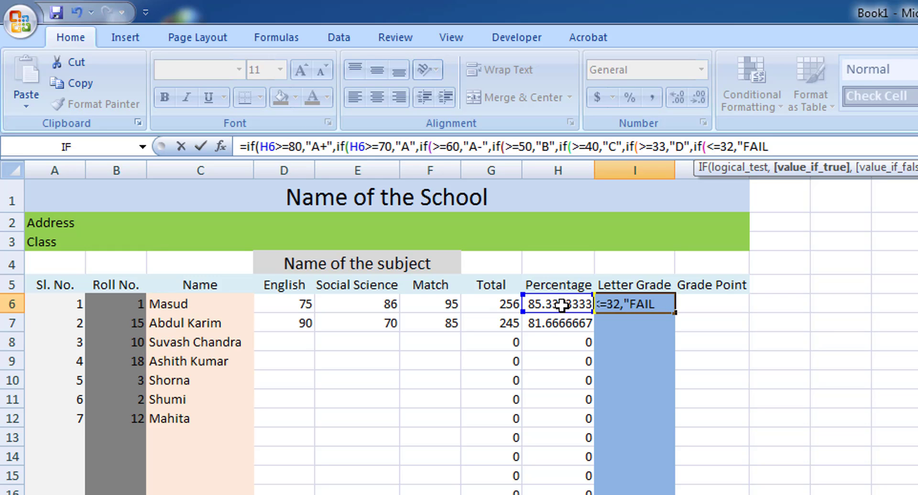
text(")
- Close the nested I6 formula with seven closing parentheses and try to enter it
text()))
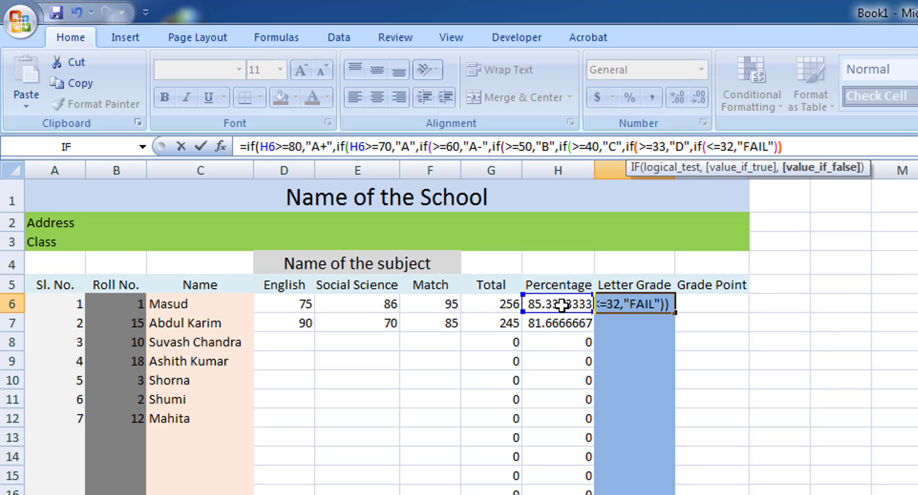
text())
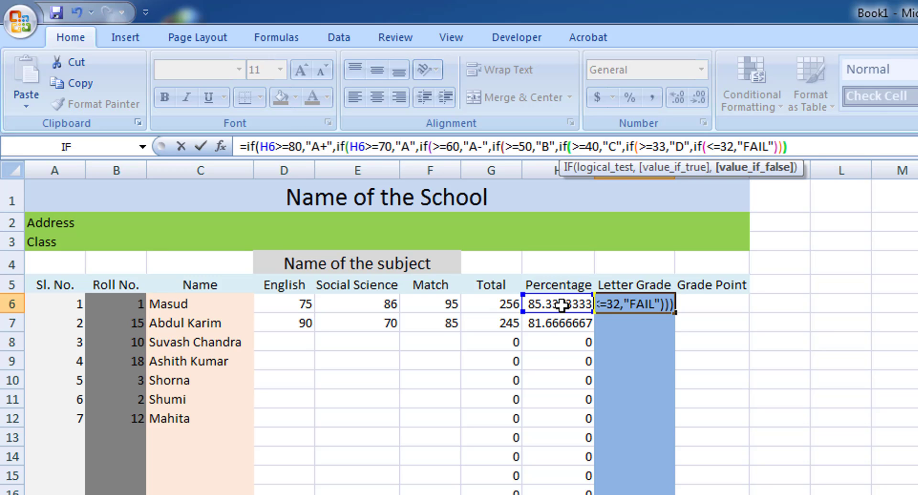
text())
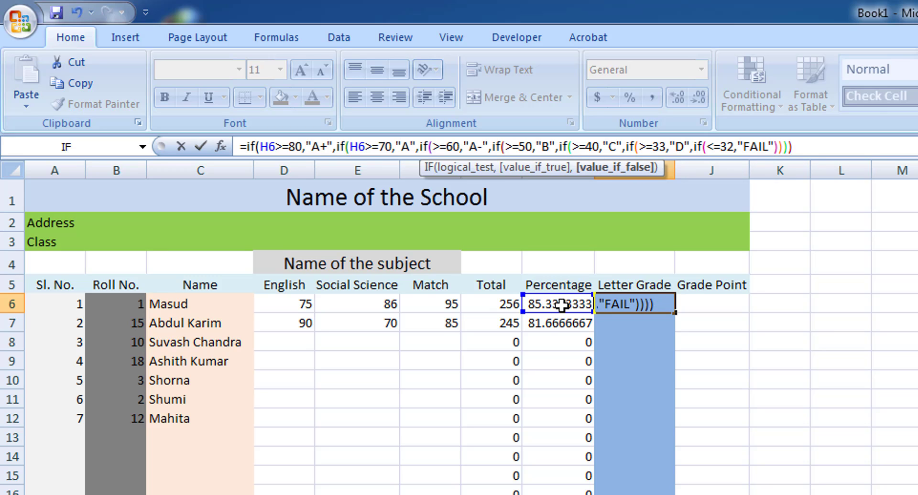
text())
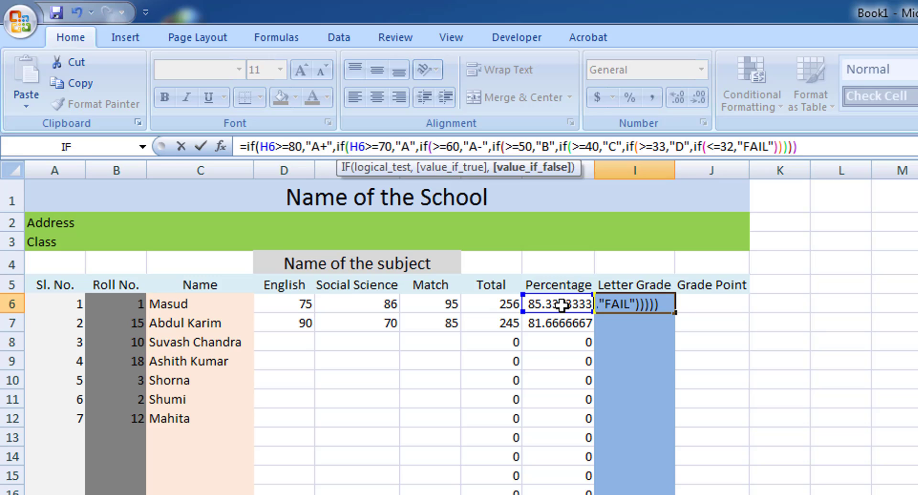
text())
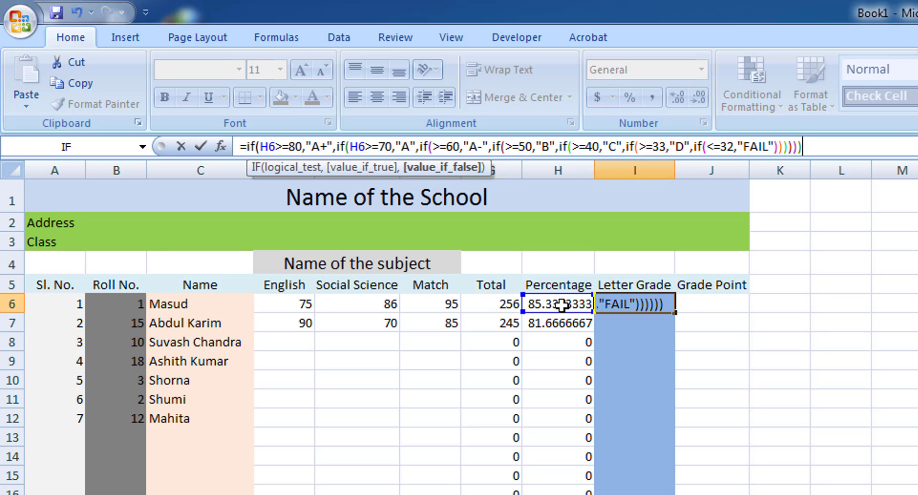
text())
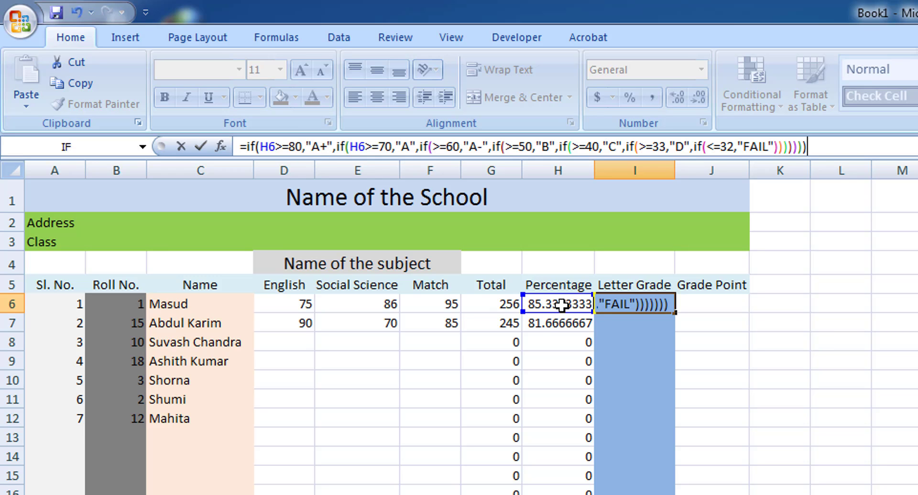
key(Return)
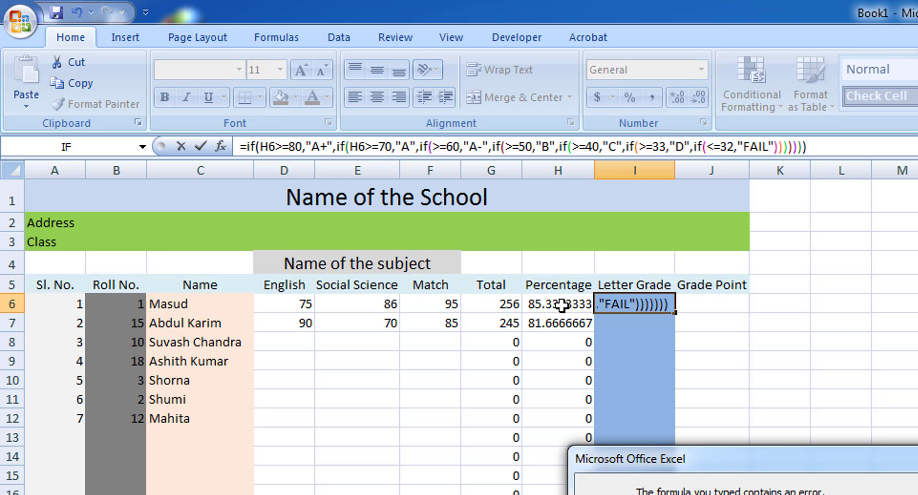
key(Return)
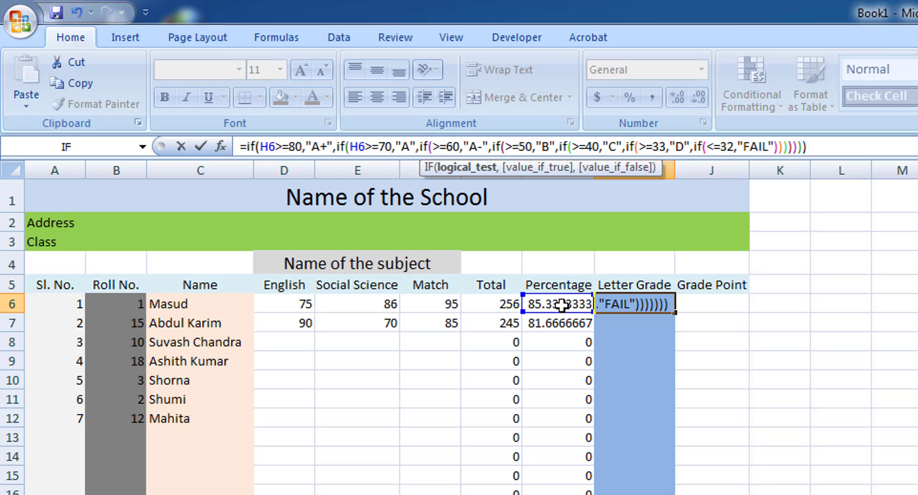
- Insert the missing H6 reference before >=60 and >=50 in the A- and B conditions of the I6 formula
text(H)
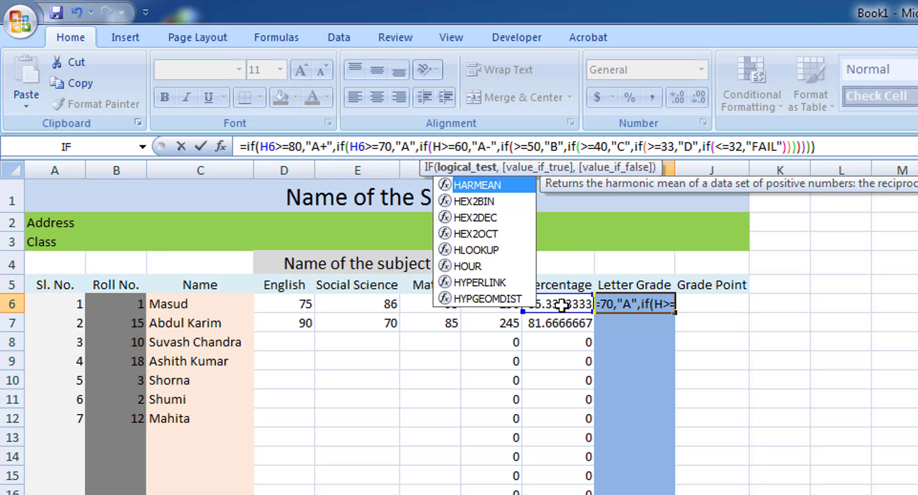
text(6)
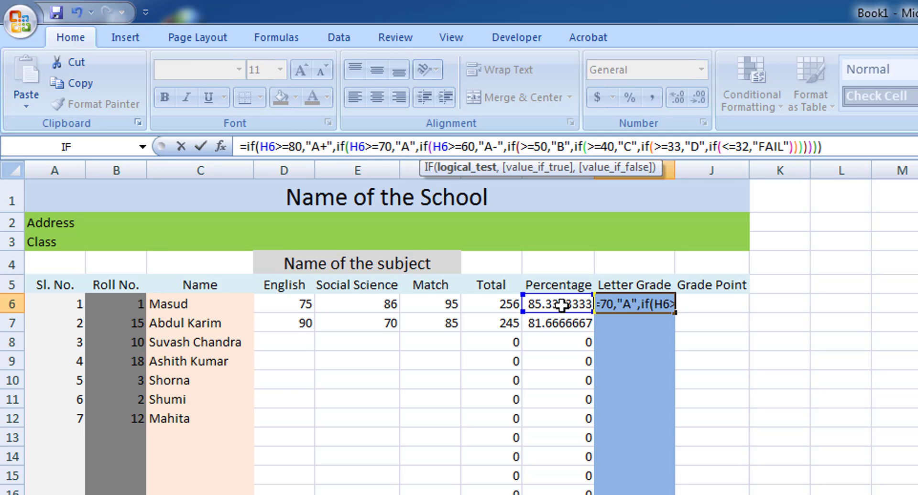
key(Right)
key(Right)
key(Right)
key(Right)
key(Right)
key(Right)
key(Right)
key(Right)
key(Right)
key(Right)
key(Right)
key(Right)
key(Right)
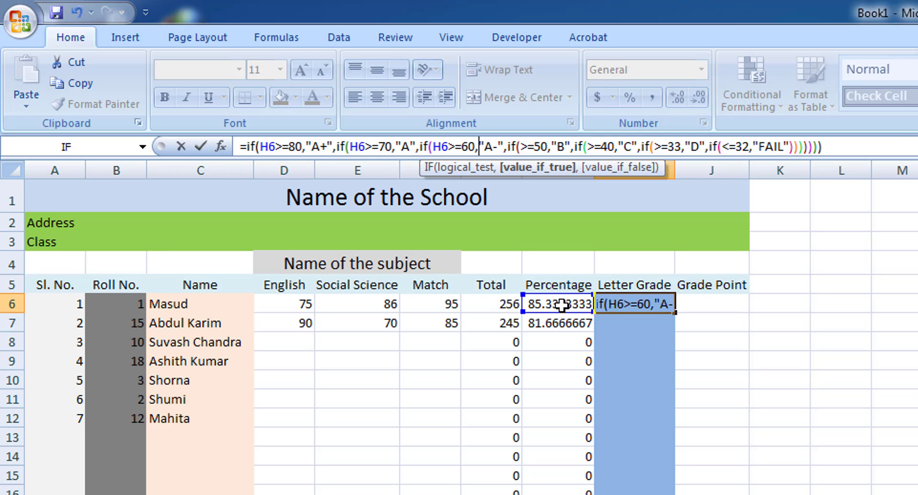
key(Right)
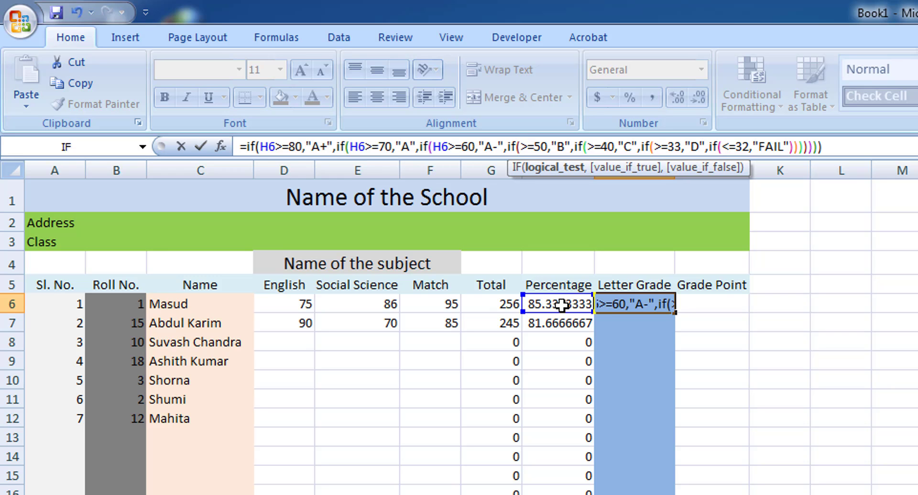
text(h6)
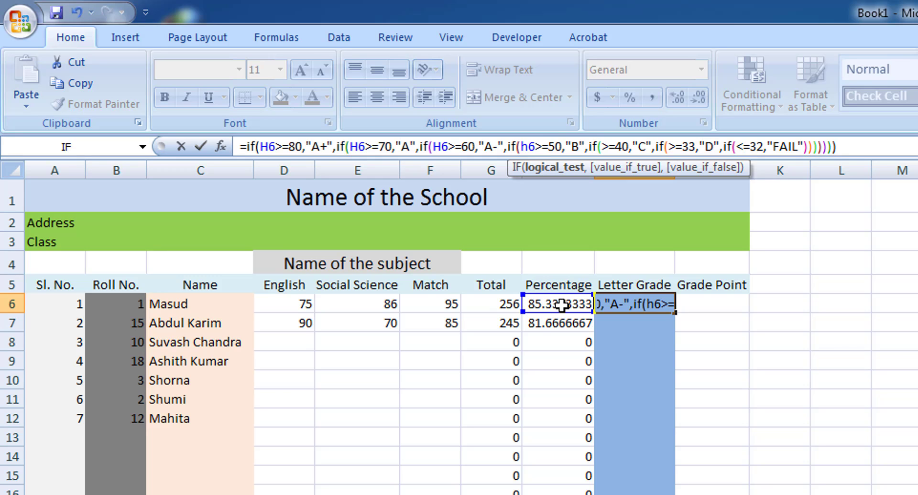
- Insert the H6 reference before >=40 in the C grade condition of the I6 formula
key(Right)
key(Right)
key(Right)
key(Right)
key(Right)
key(Right)
key(Right)
key(Right)
key(Right)
key(Right)
key(Right)
key(Right)
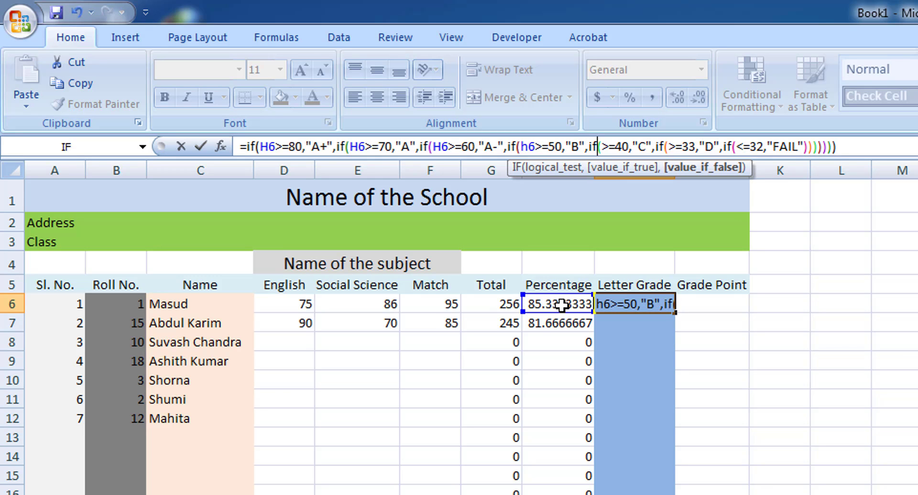
key(Right)
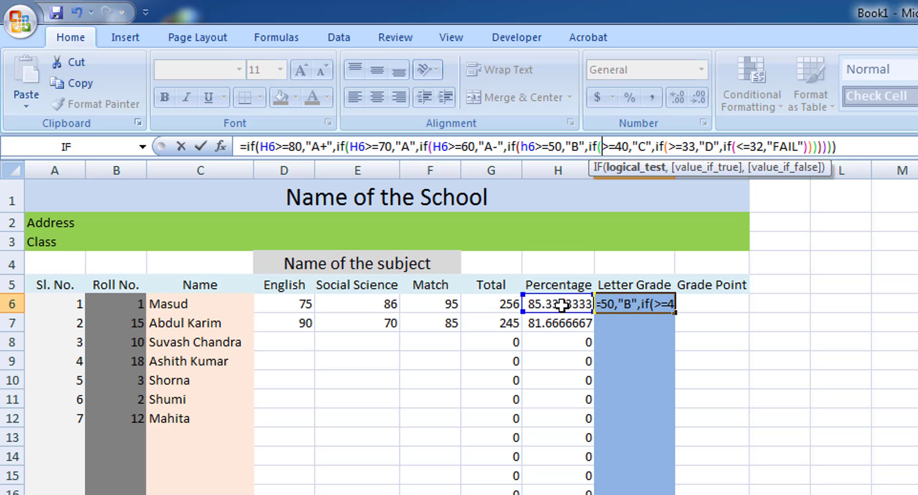
text(h6)
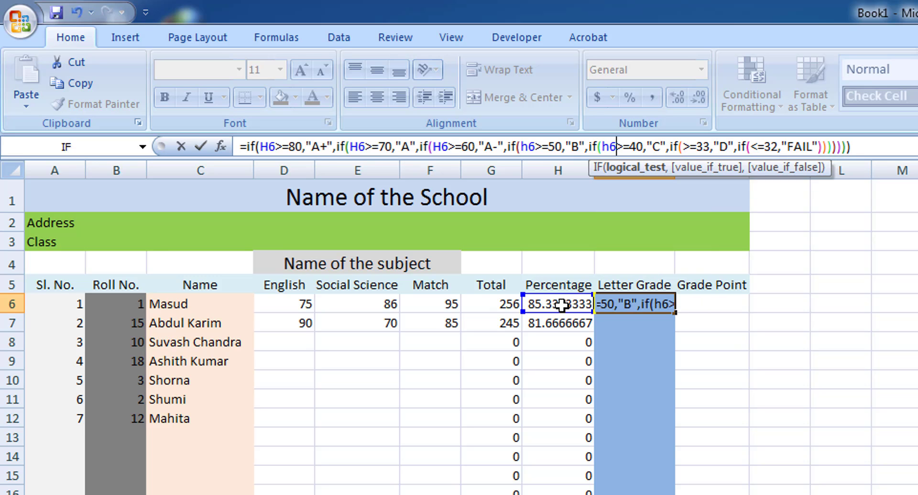
- Insert the H6 reference before >=33 in the D grade condition of the I6 formula
key(Right)
key(Right)
key(Right)
key(Right)
key(Right)
key(Right)
key(Right)
key(Right)
key(Right)
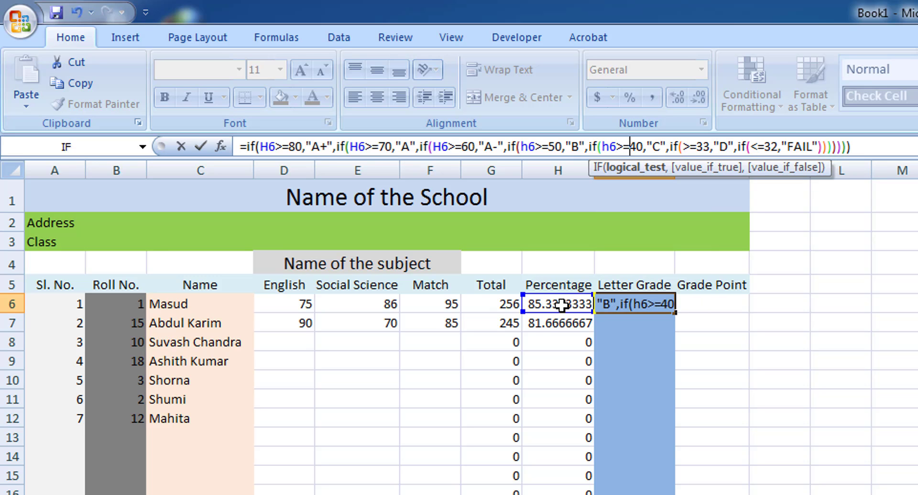
key(Right)
key(Right)
key(Right)
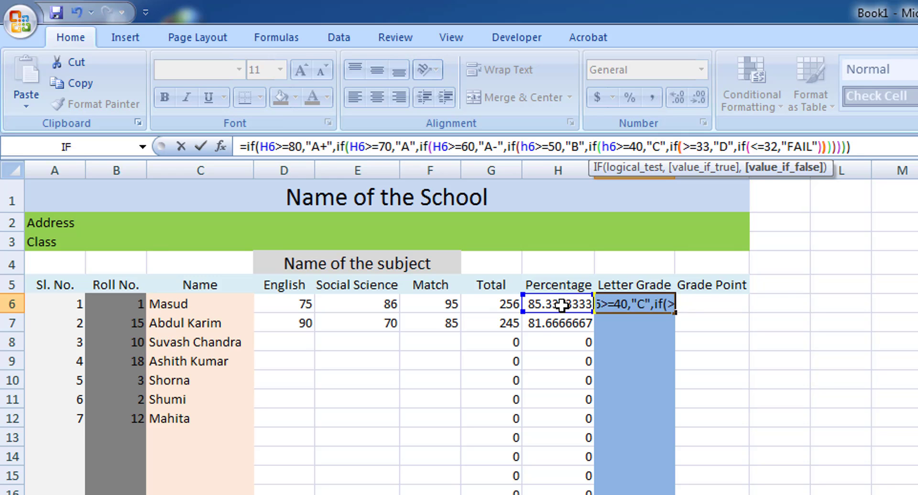
key(Right)
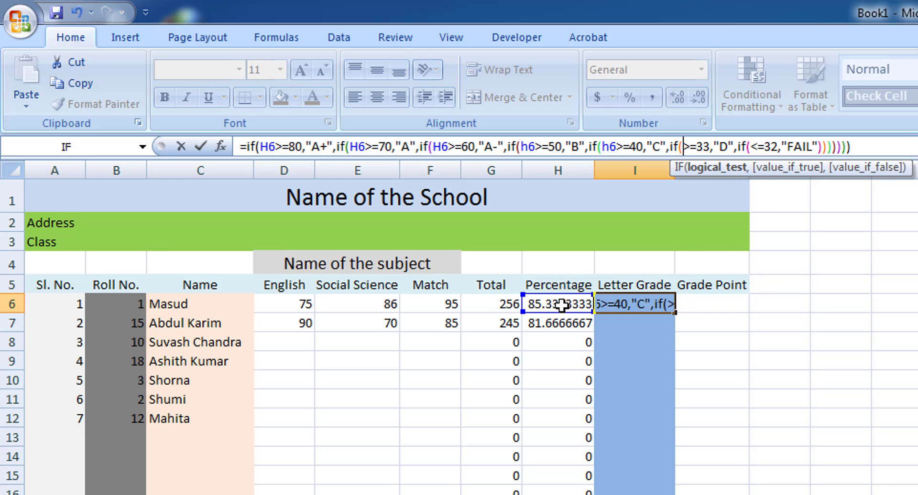
text(h6)
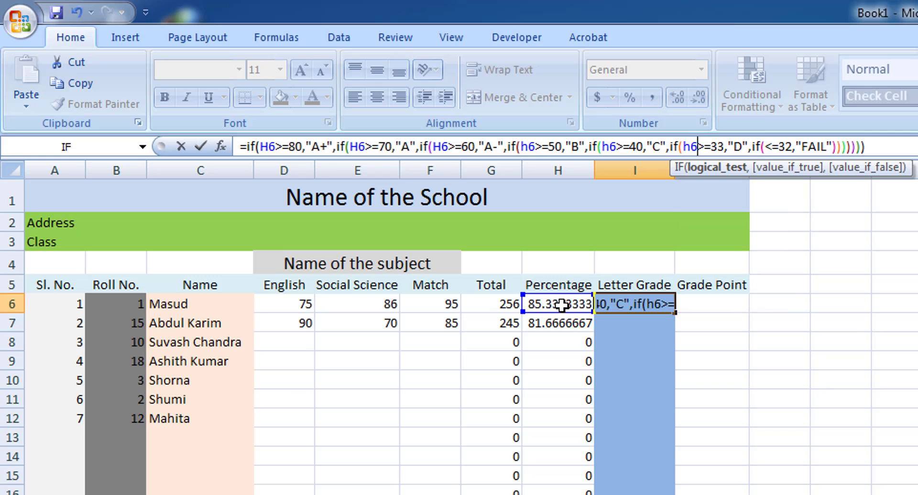
- Insert the H6 reference before <=32 in the FAIL condition and enter the completed I6 formula
key(Right)
key(Right)
key(Right)
key(Right)
key(Right)
key(Right)
key(Right)
key(Right)
key(Right)
key(Right)
key(Right)
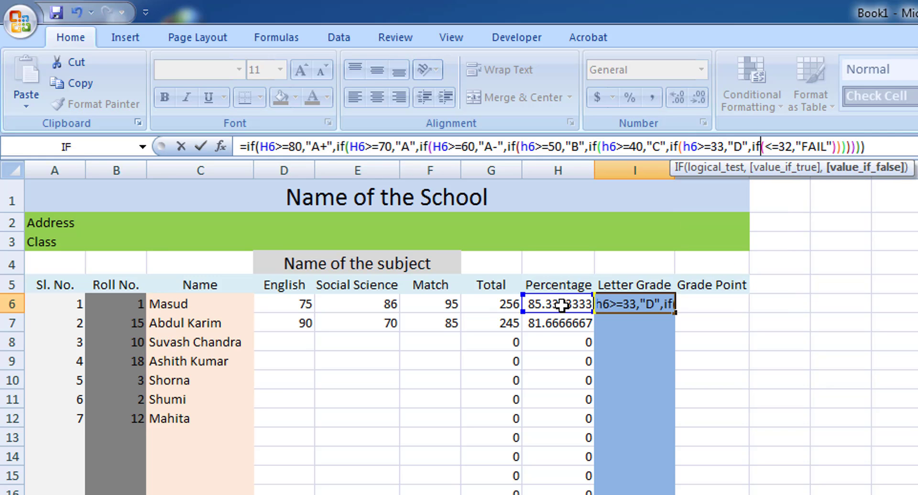
key(Right)
key(Right)
key(Right)
key(Right)
key(Right)
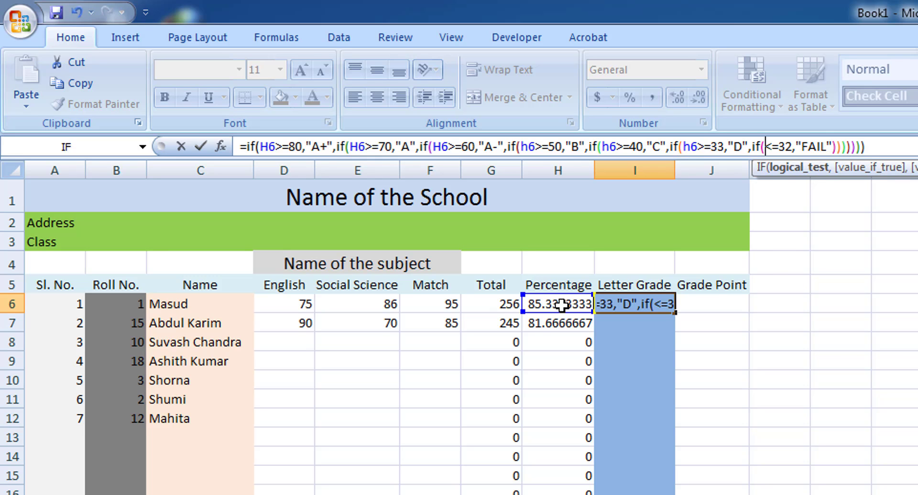
text(h)
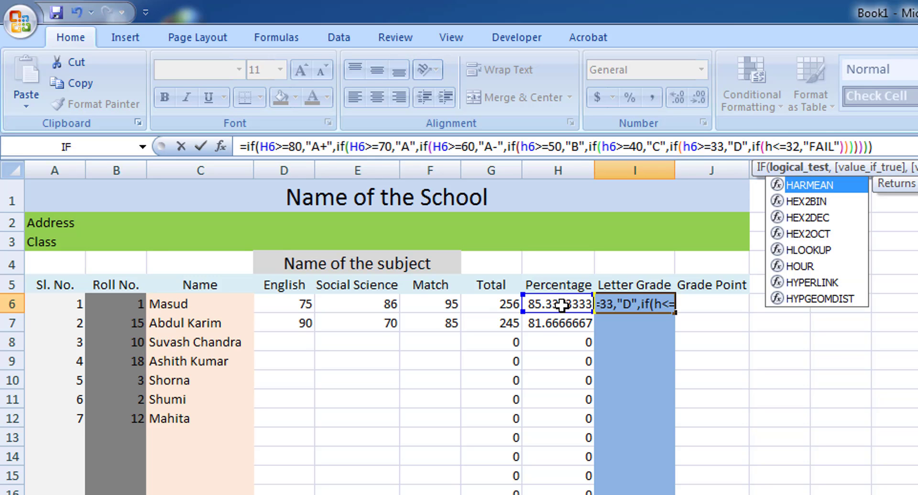
text(6)
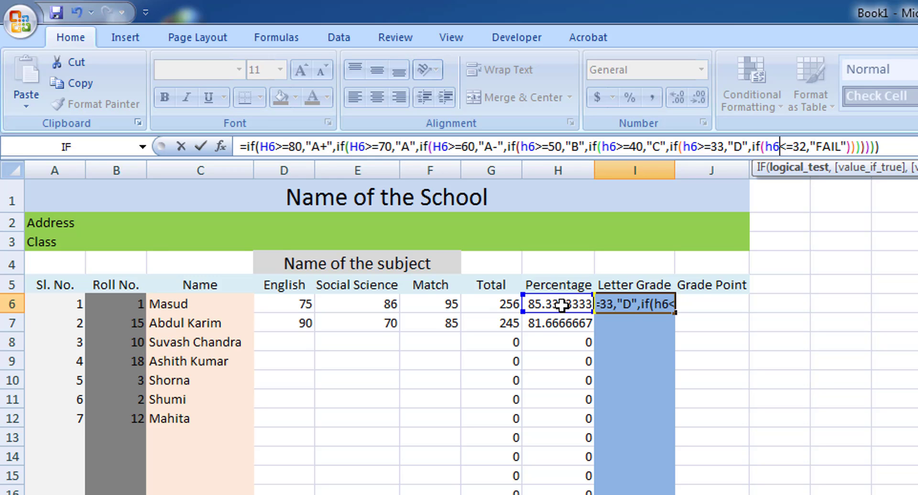
key(Return)
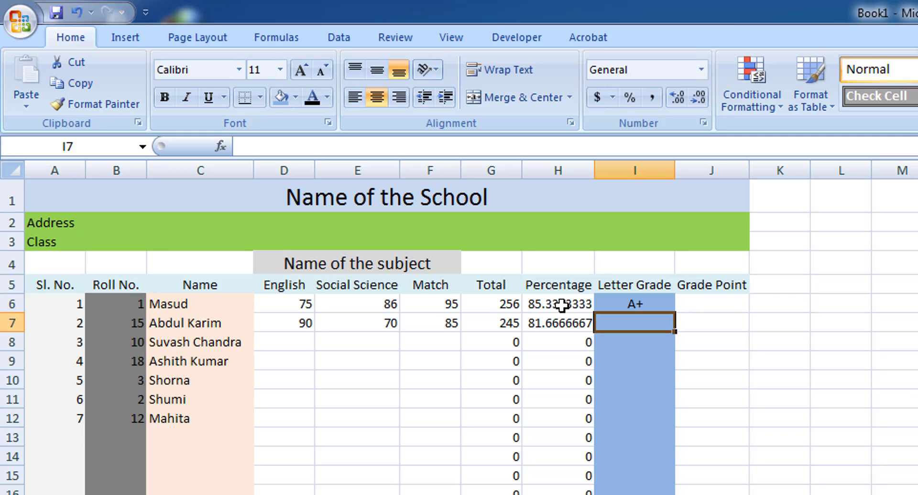
- Fill the letter grade formula from I6 down the rest of the Letter Grade column
click(644, 301)
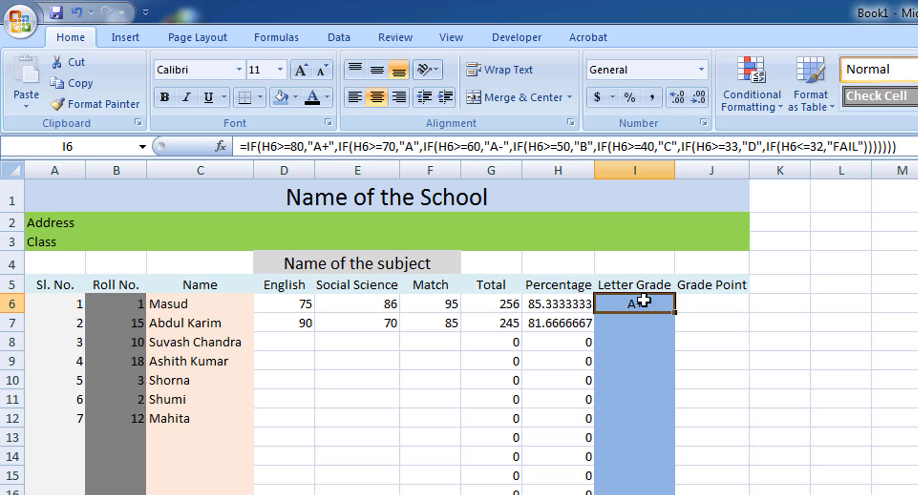
double_click(679, 312)
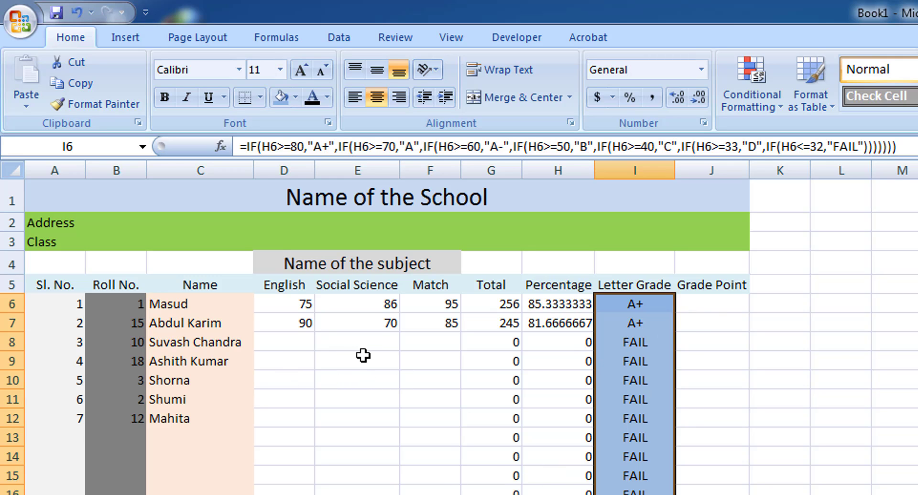
- Enter the marks for the student in row 8: English 70, Social Science 65 and Match 70
click(302, 343)
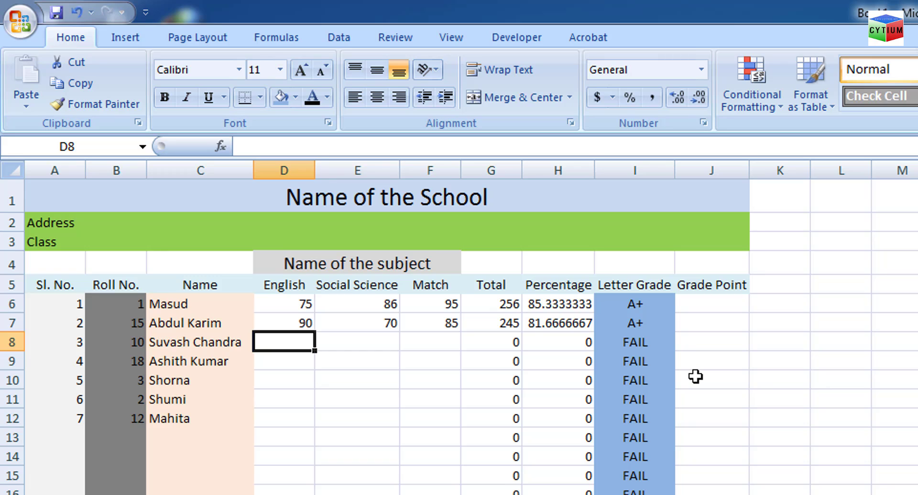
text(70)
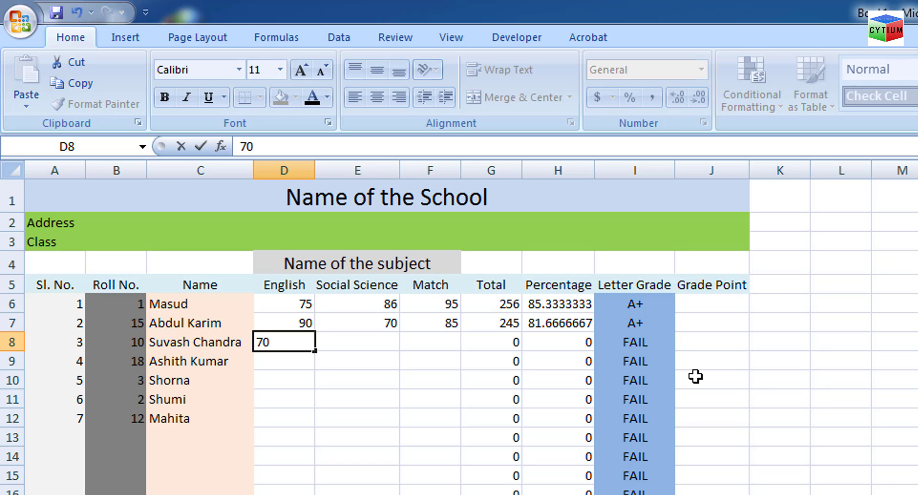
key(Tab)
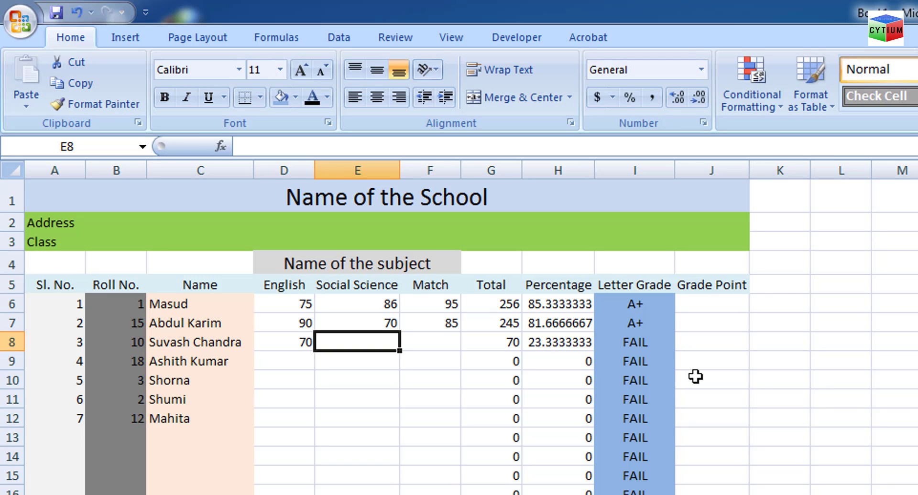
text(65)
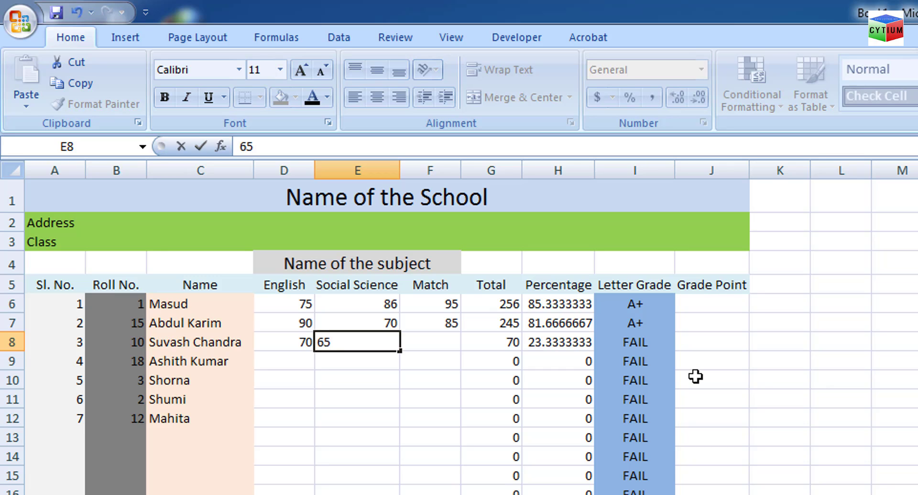
key(Tab)
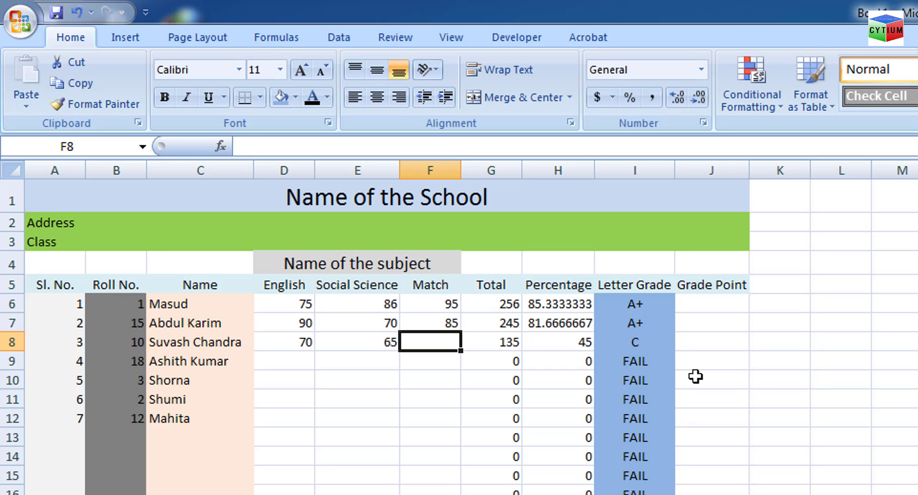
text(70)
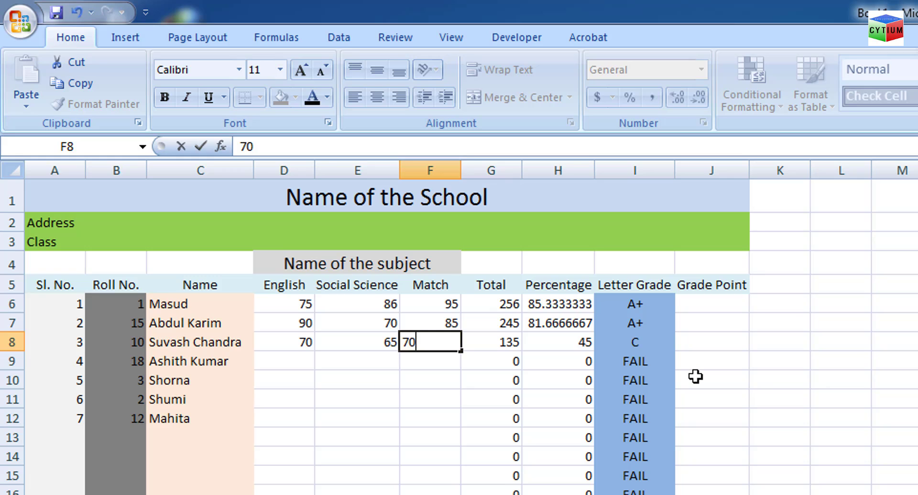
key(Return)
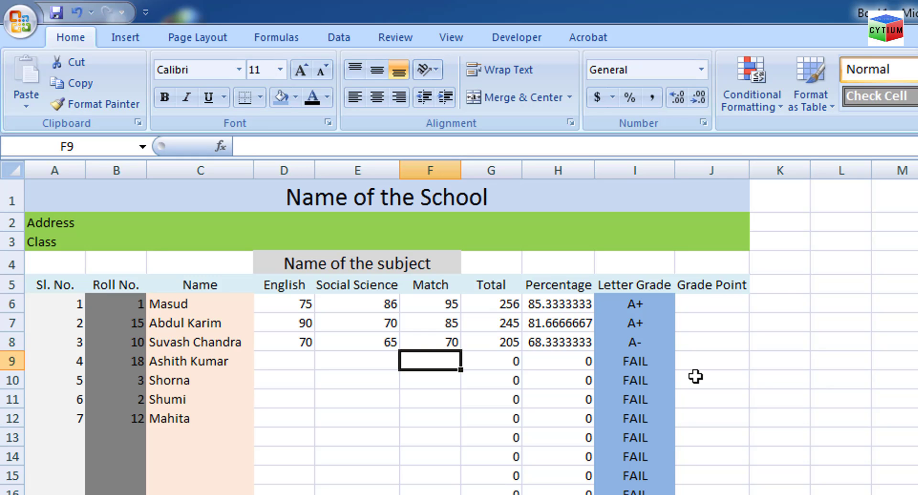
- Enter the marks for the student in row 9: English 66, Social Science 54 and Match 59
key(Left)
key(Left)
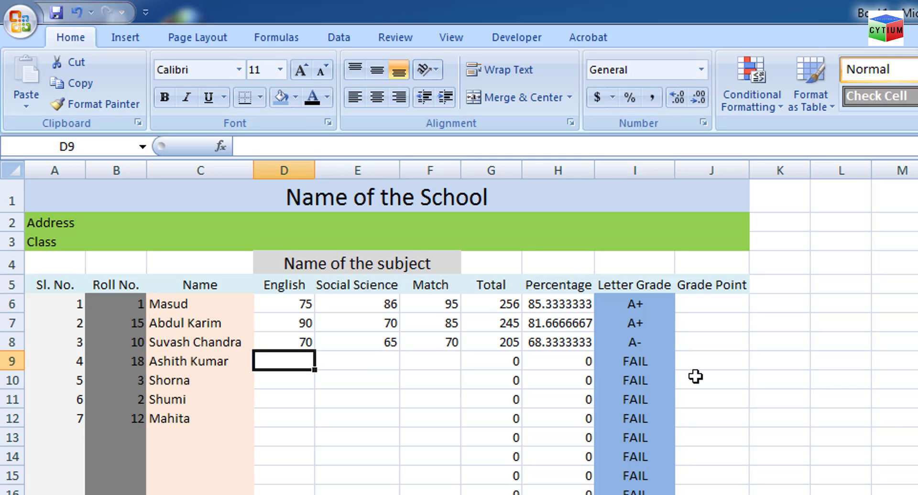
text(66)
key(Tab)
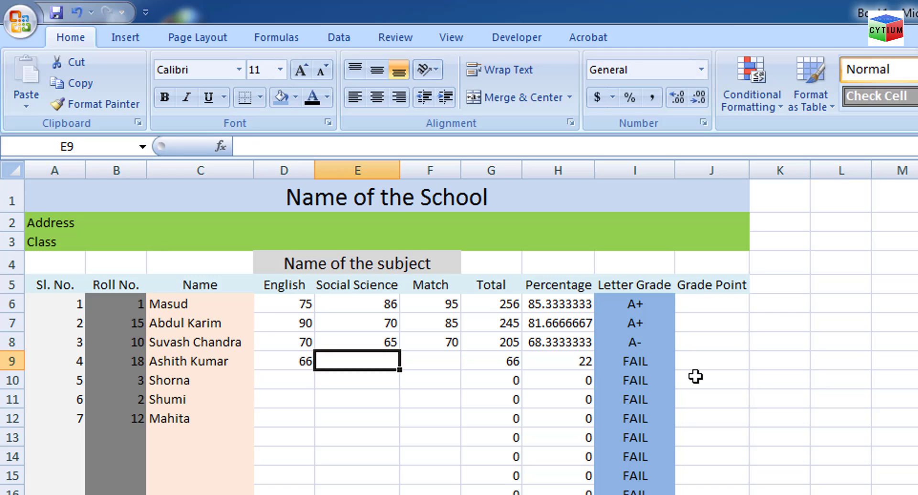
text(54)
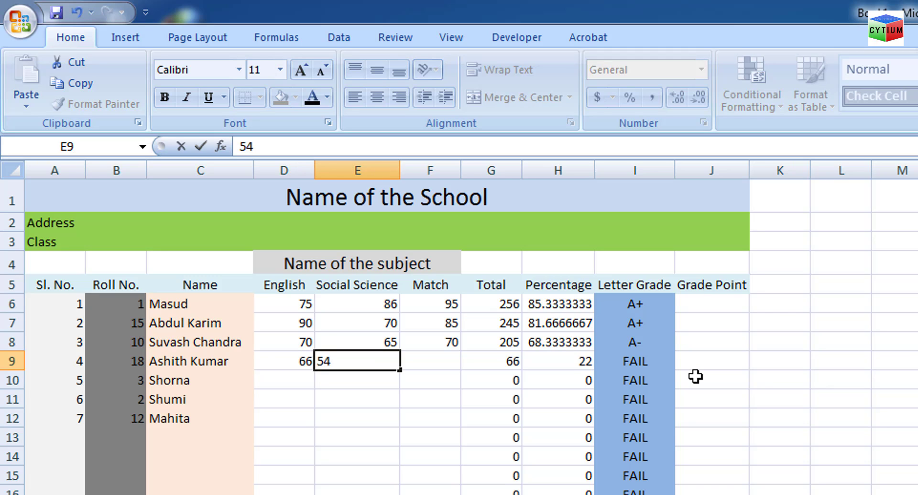
key(Tab)
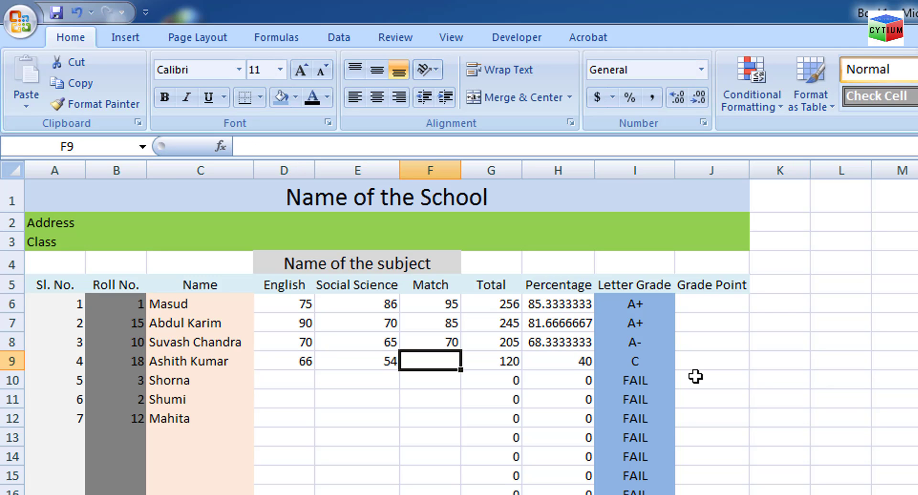
text(5)
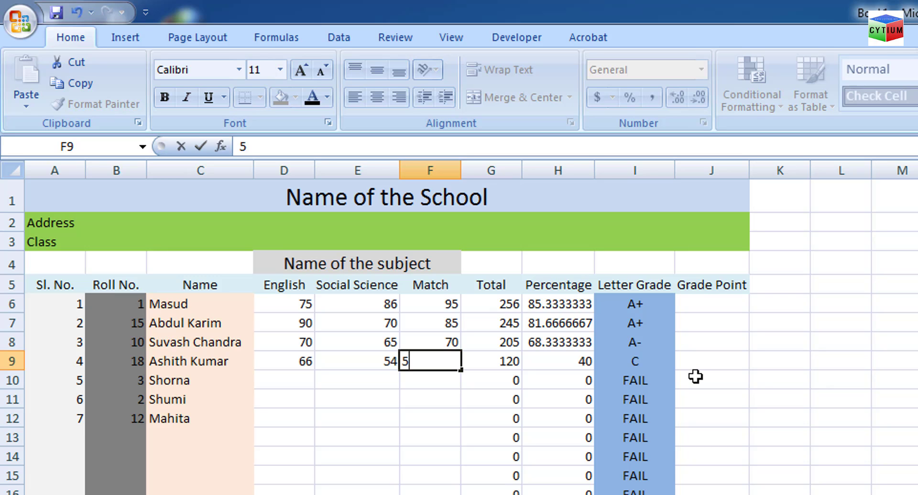
text(9)
key(Tab)
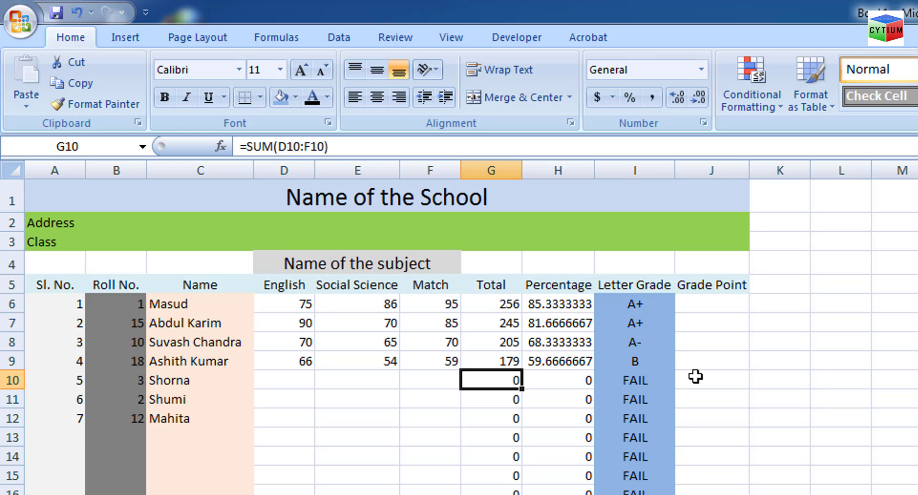
- Enter the marks for the student in row 10: English 59, Social Science 61 and Match 41
key(Left)
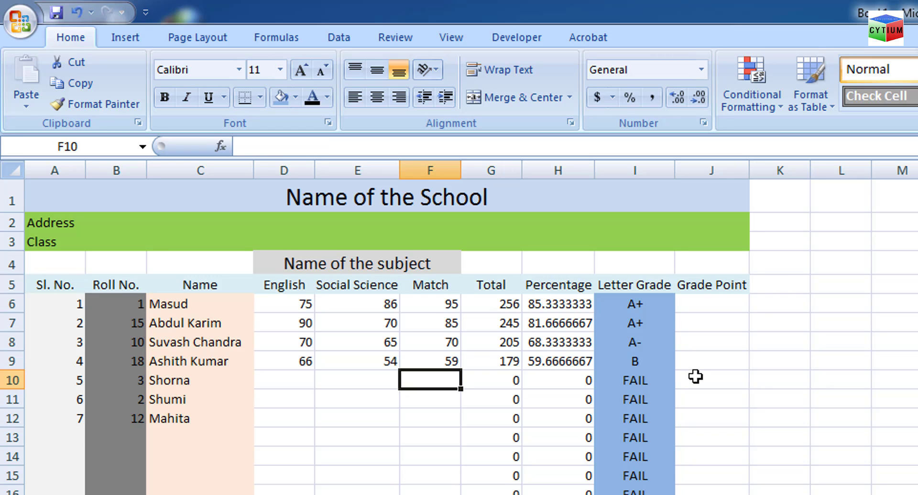
key(Left)
key(Left)
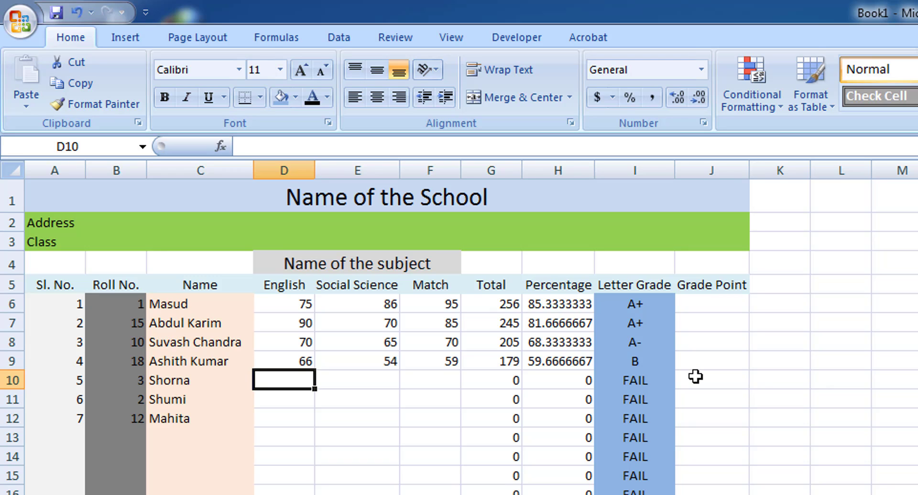
text(59)
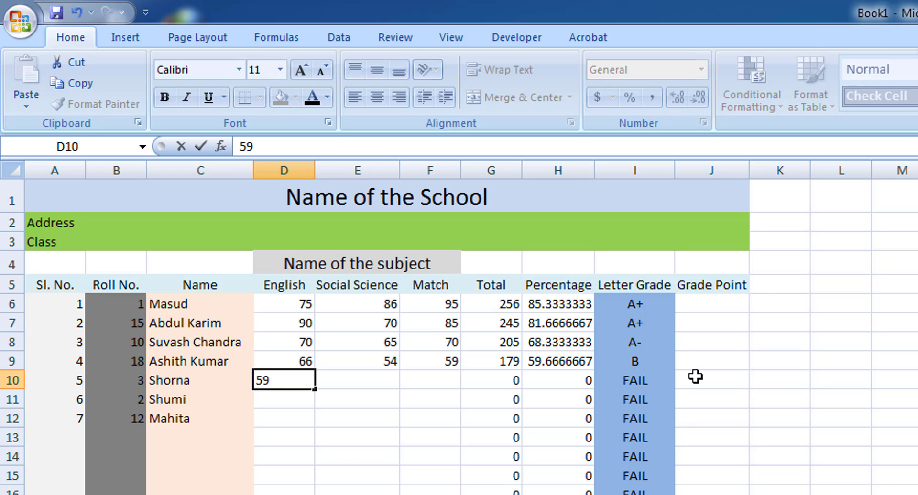
key(Tab)
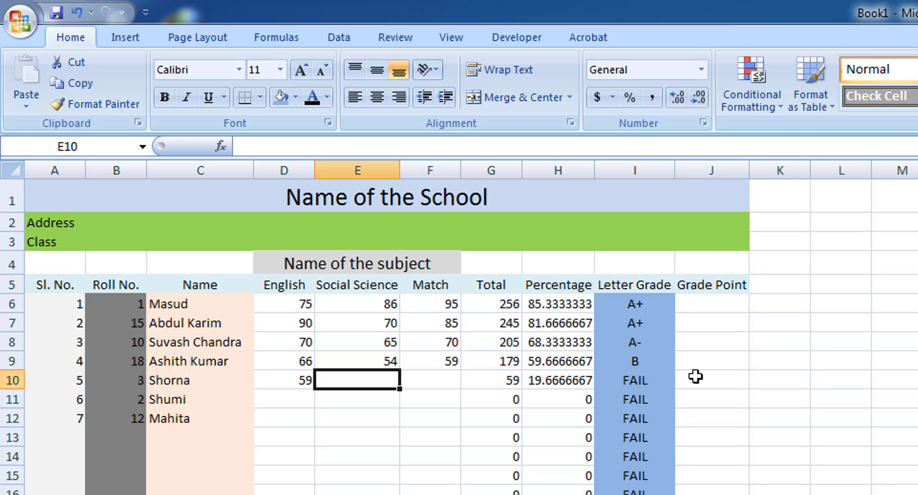
text(6)
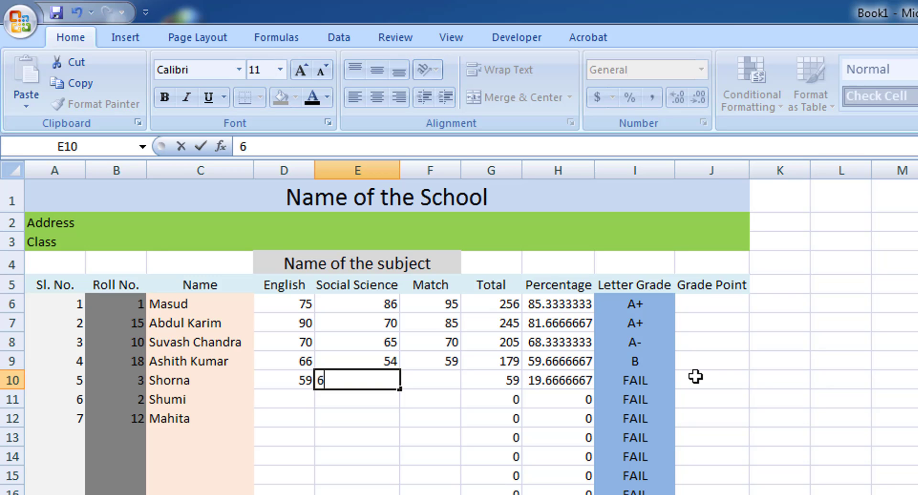
text(1)
key(Tab)
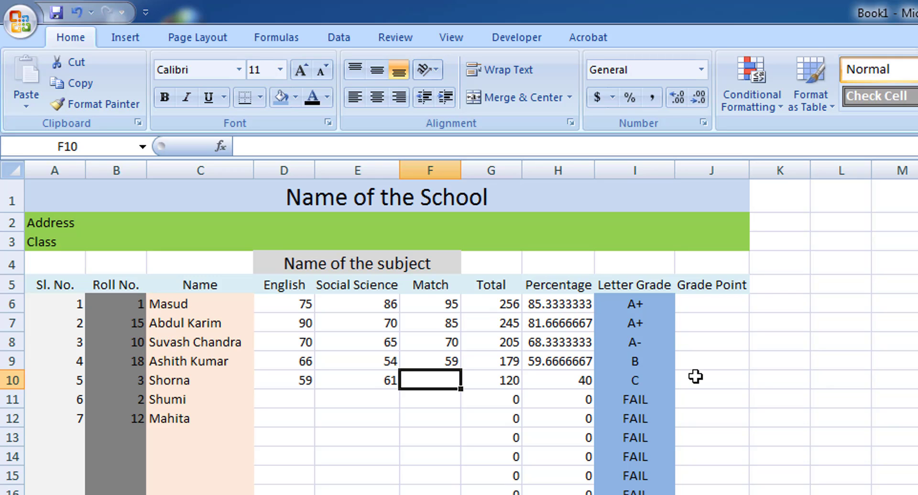
text(40)
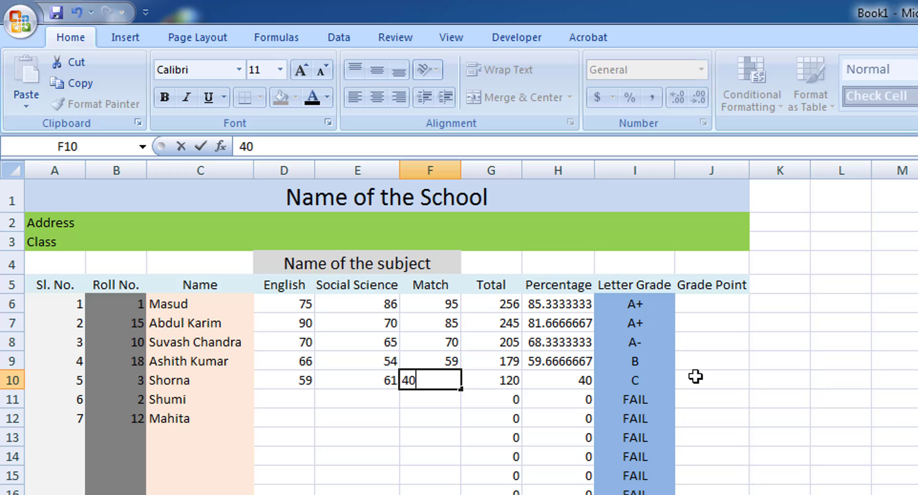
key(BackSpace)
text(1)
key(Tab)
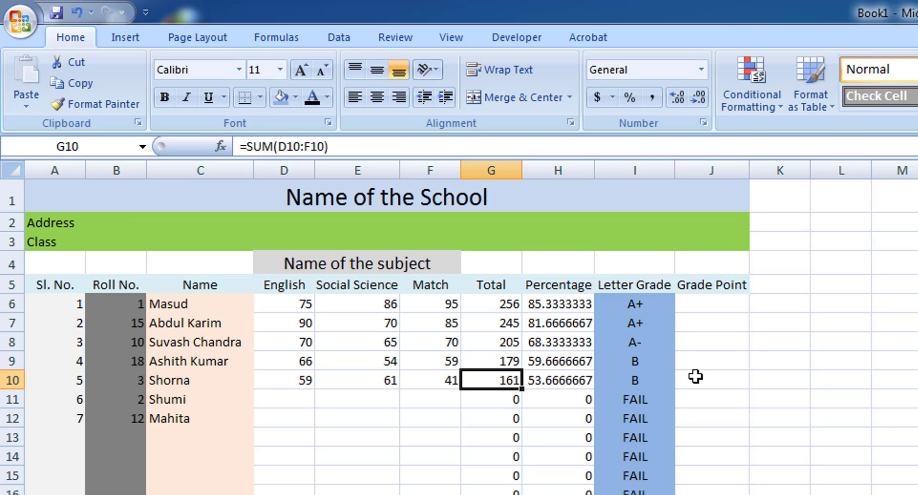
- Enter the marks for the student in row 11: English 45, Social Science 35 and Match 42
key(Down)
key(Left)
key(Left)
key(Left)
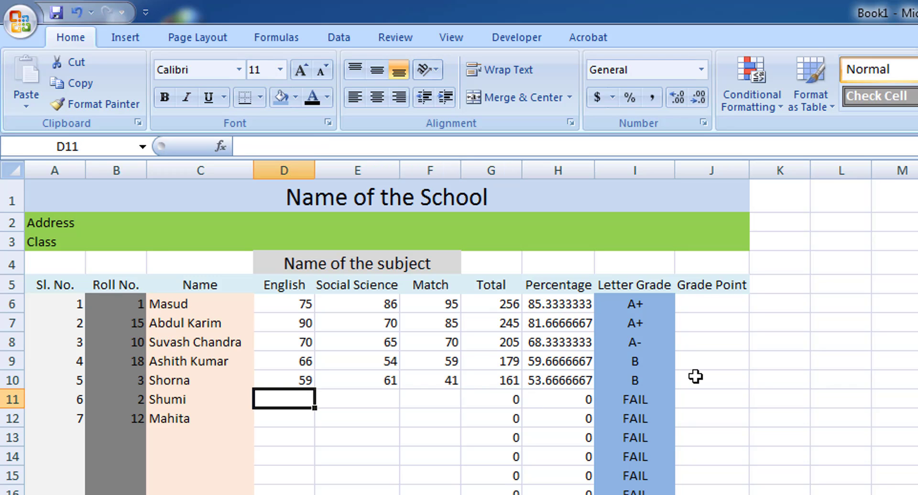
text(45)
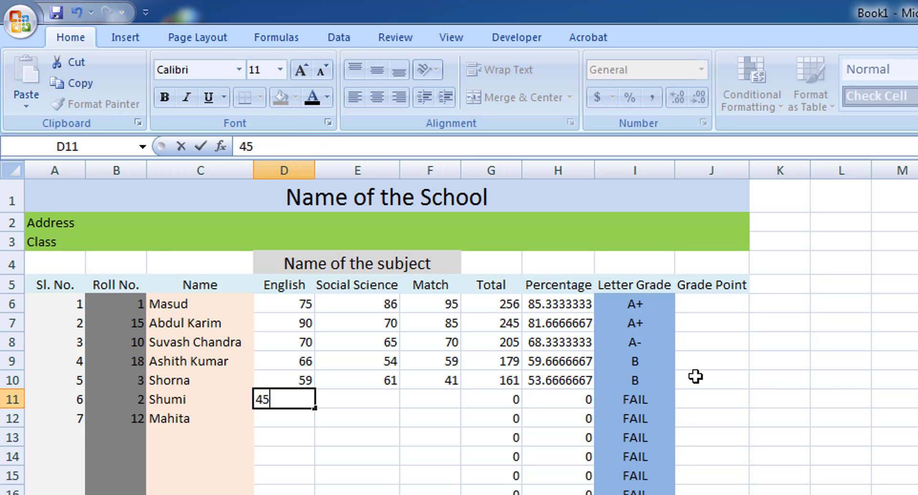
key(Tab)
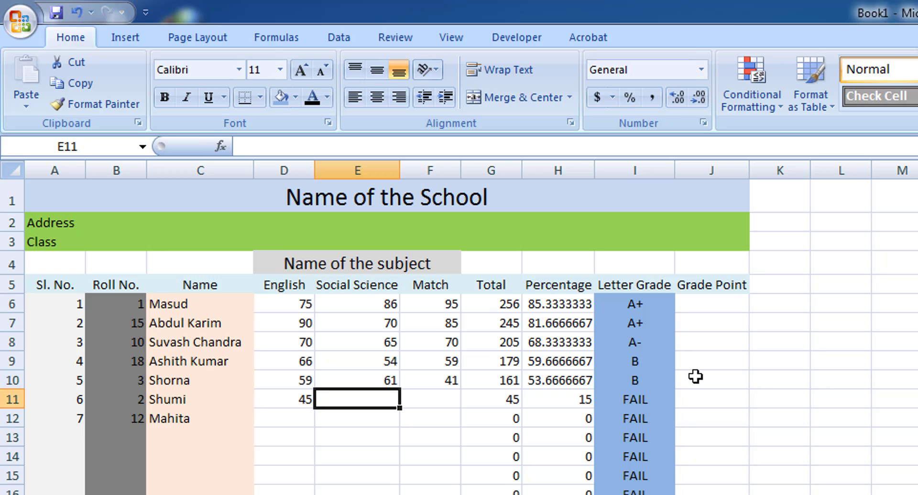
text(35)
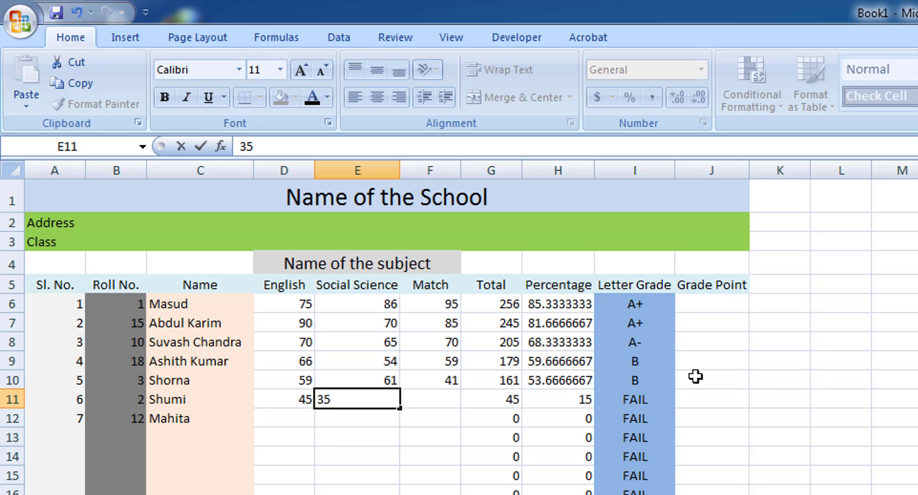
key(Tab)
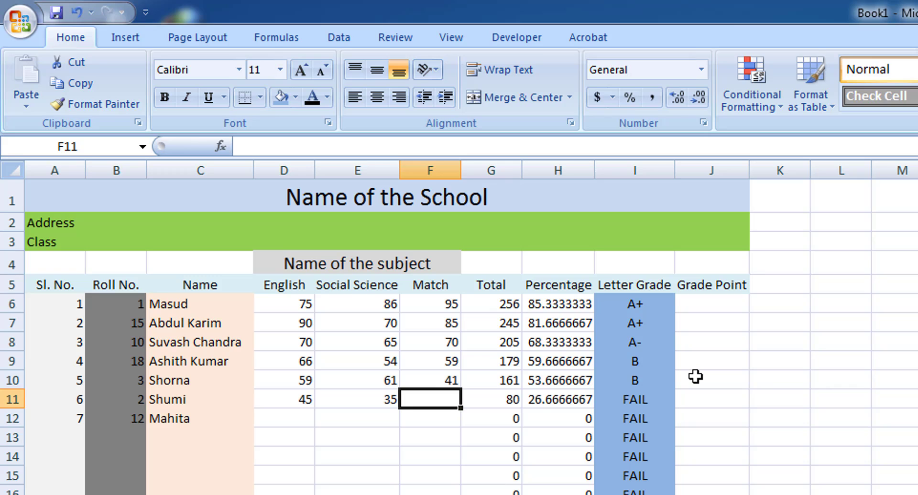
text(42)
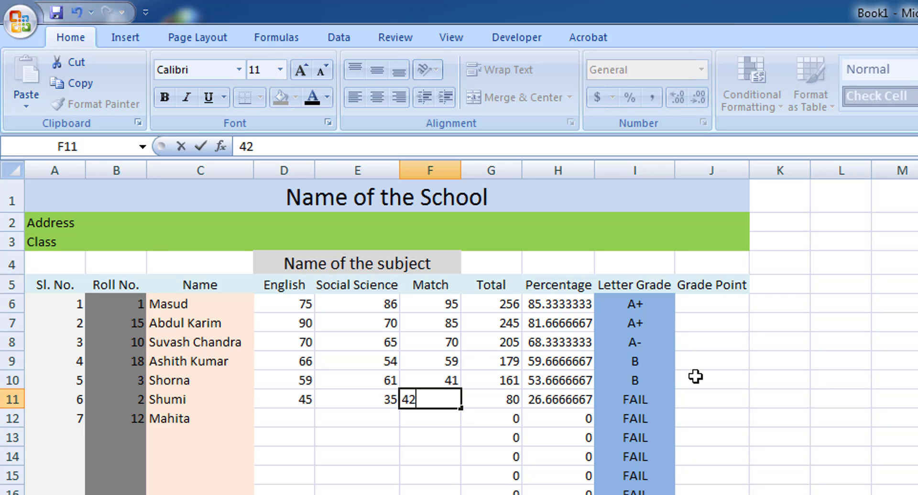
key(Return)
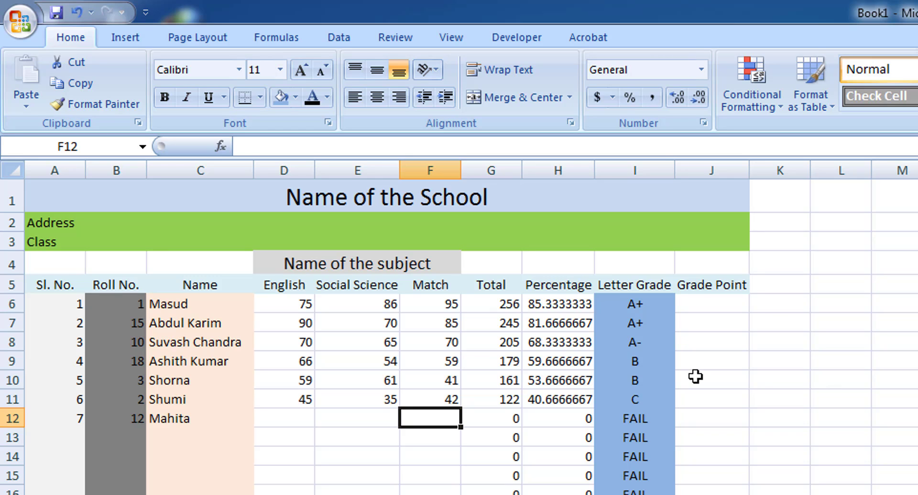
- Enter the marks for the student in row 12: English 36, Social Science 39 and Match 33
key(Left)
key(Left)
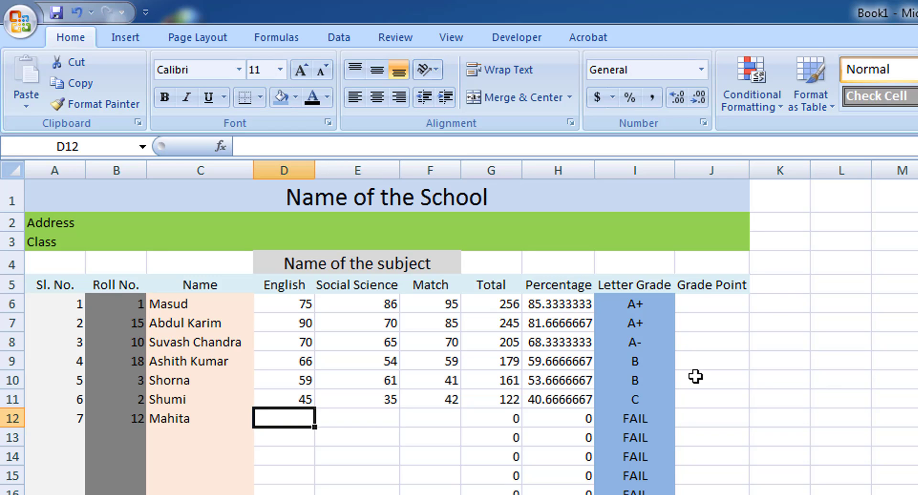
text(36)
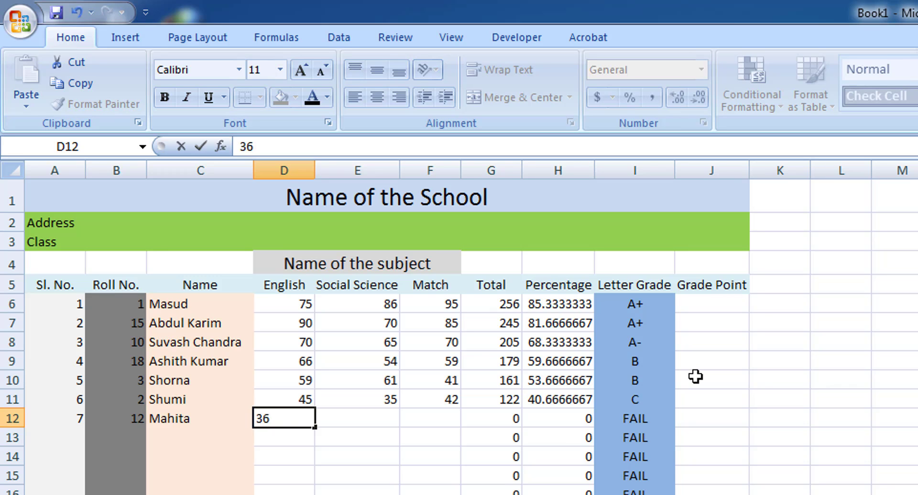
key(Tab)
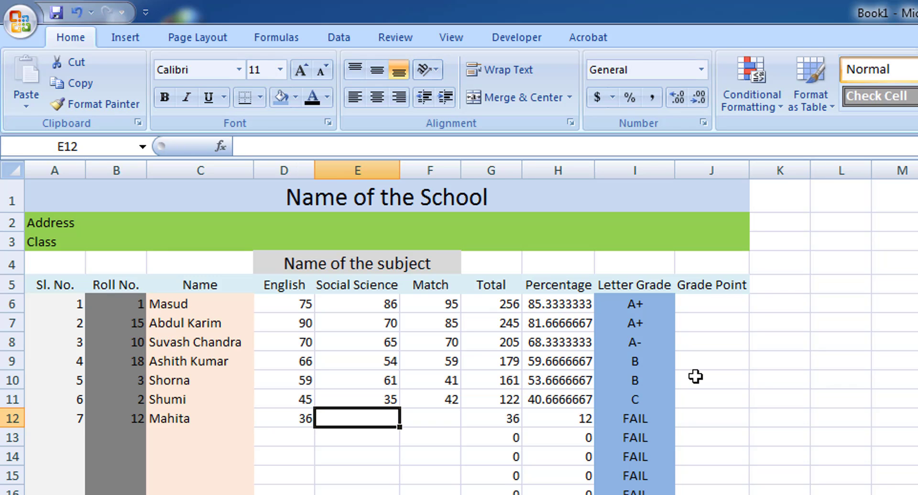
text(39)
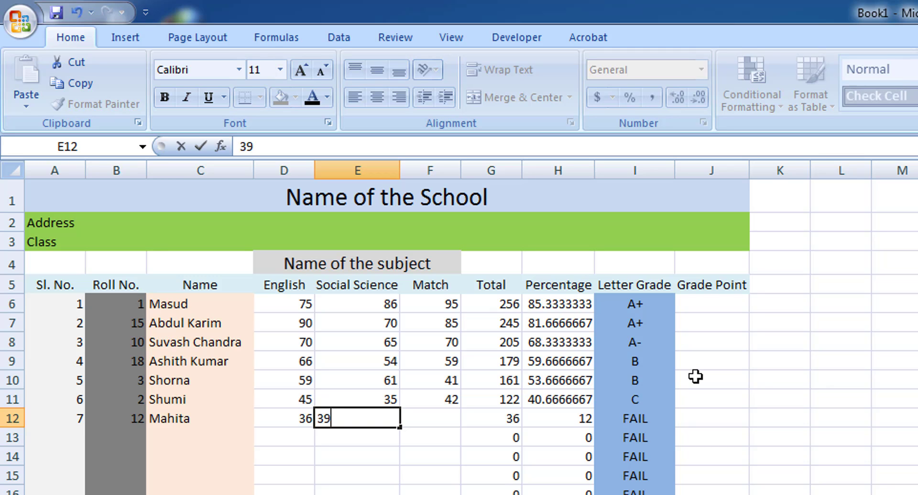
key(Tab)
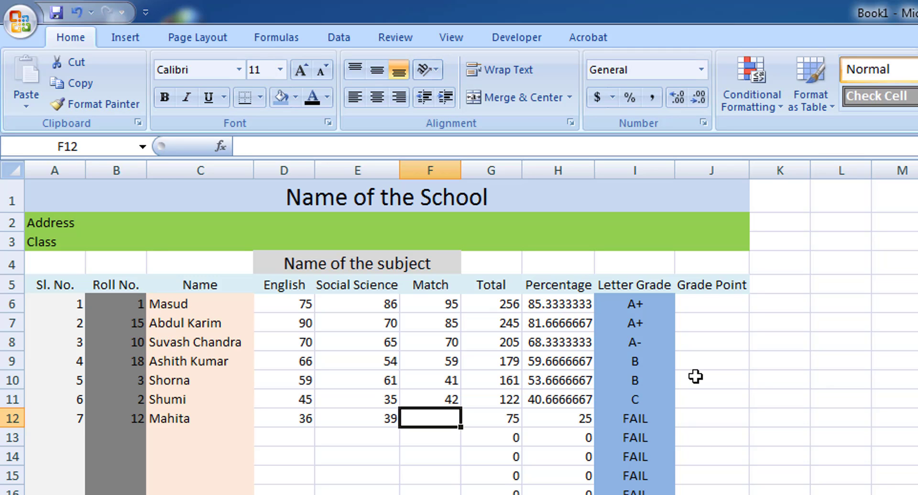
text(33)
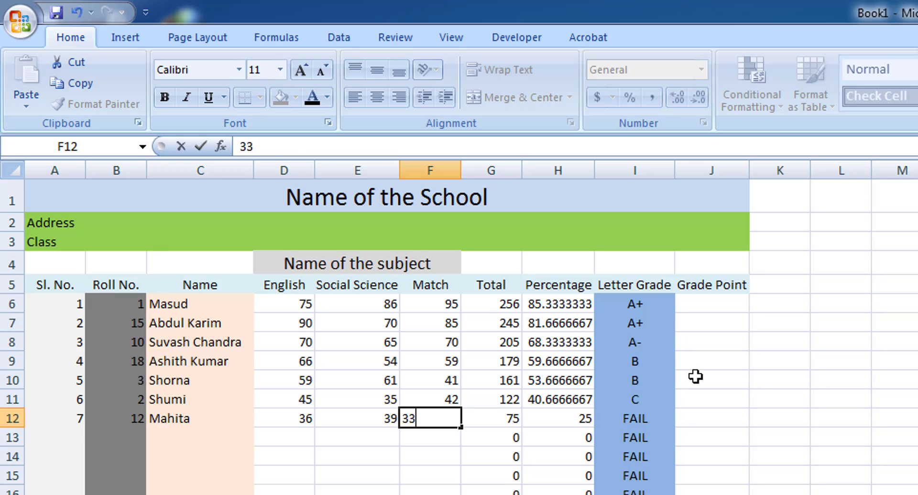
key(Tab)
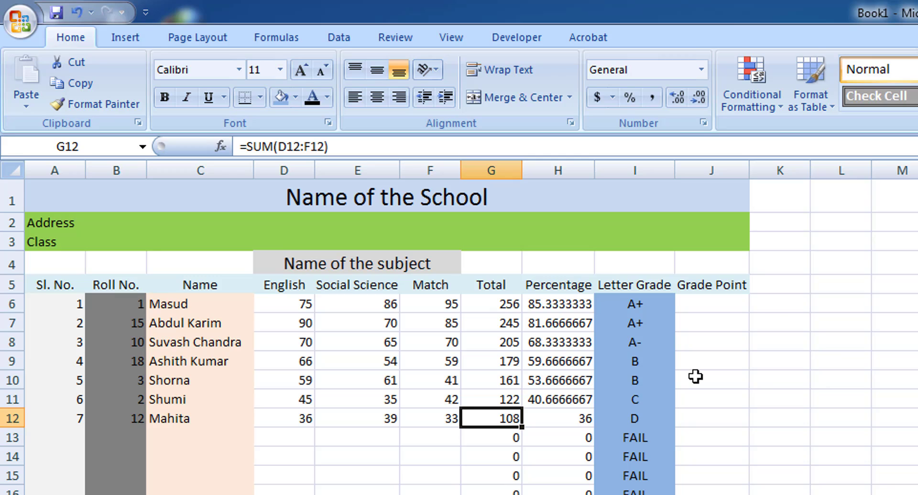
- Fill in row 13 with serial number 8, roll number 13 and the student's name
key(Left)
key(Left)
key(Left)
key(Left)
key(Left)
key(Left)
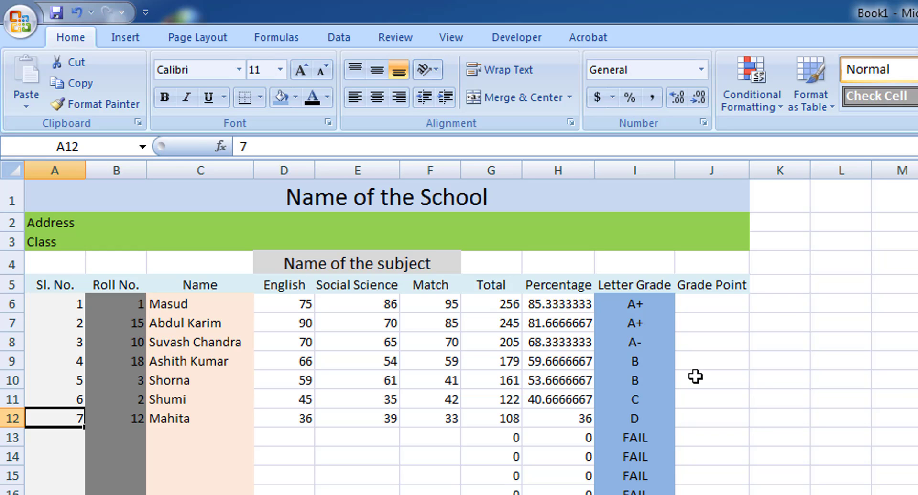
key(Down)
key(Right)
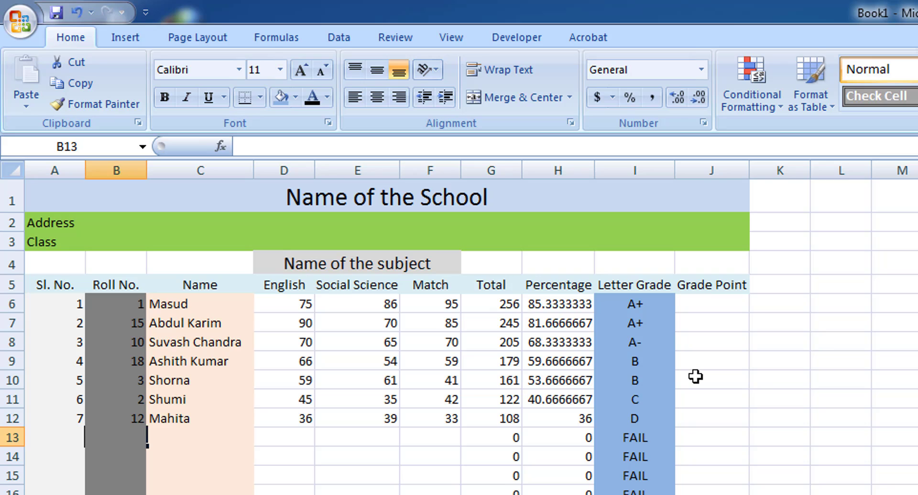
key(Left)
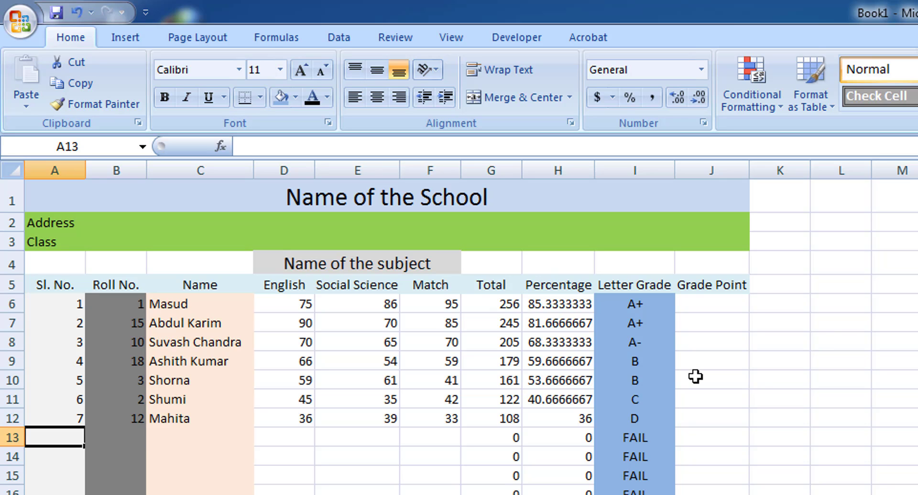
text(8)
key(Right)
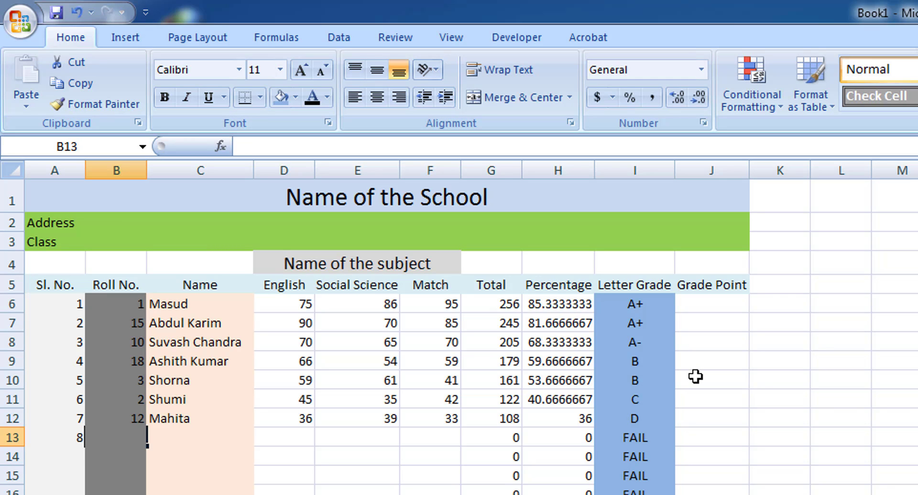
text(13)
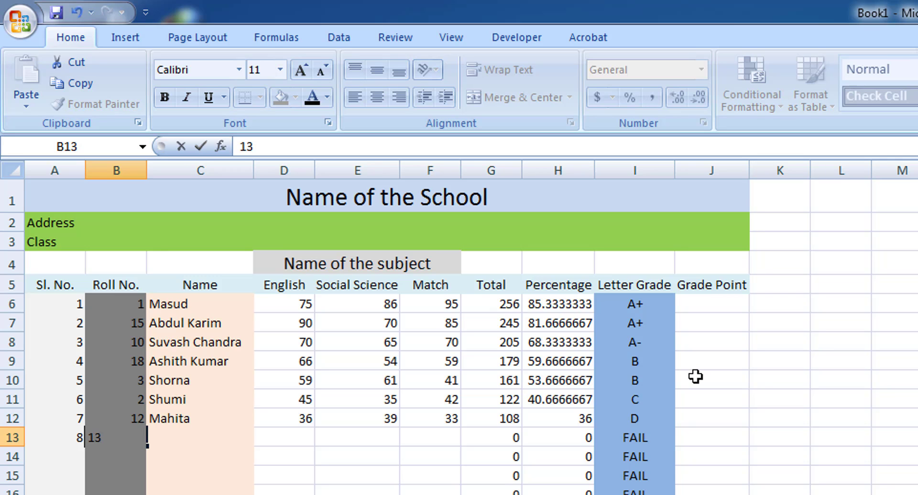
key(Right)
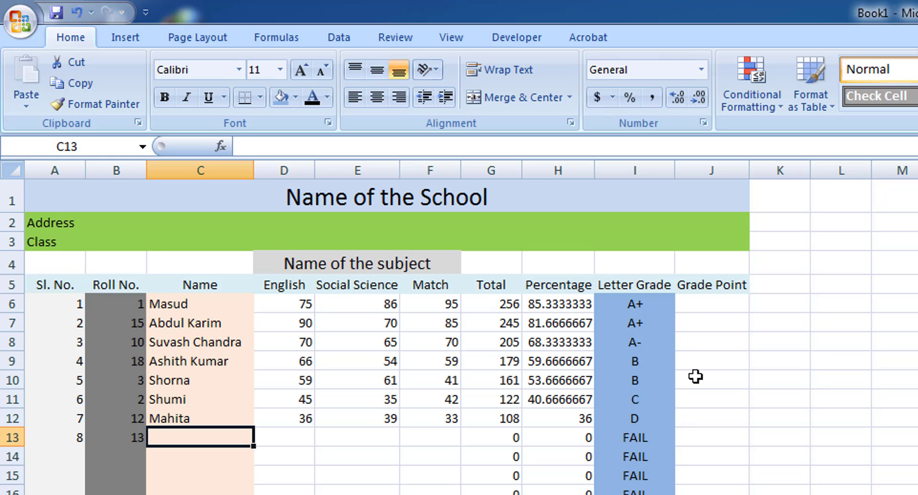
text(Farja)
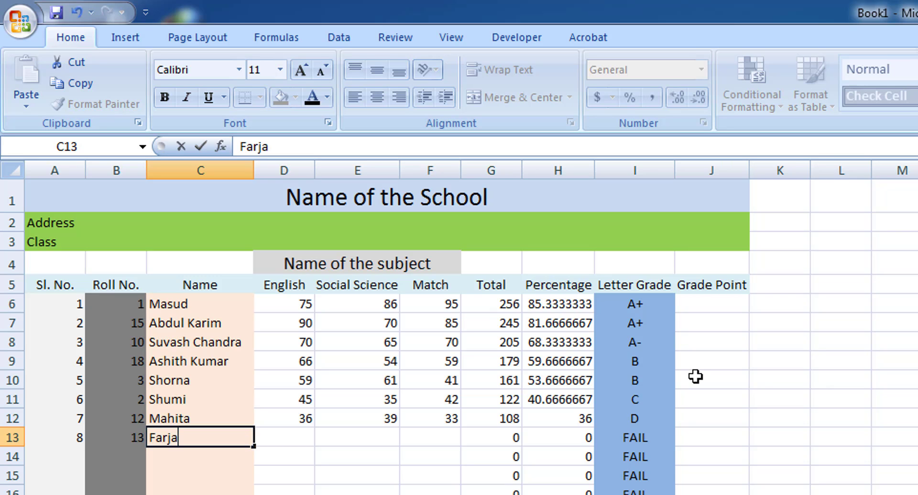
text(na)
key(Right)
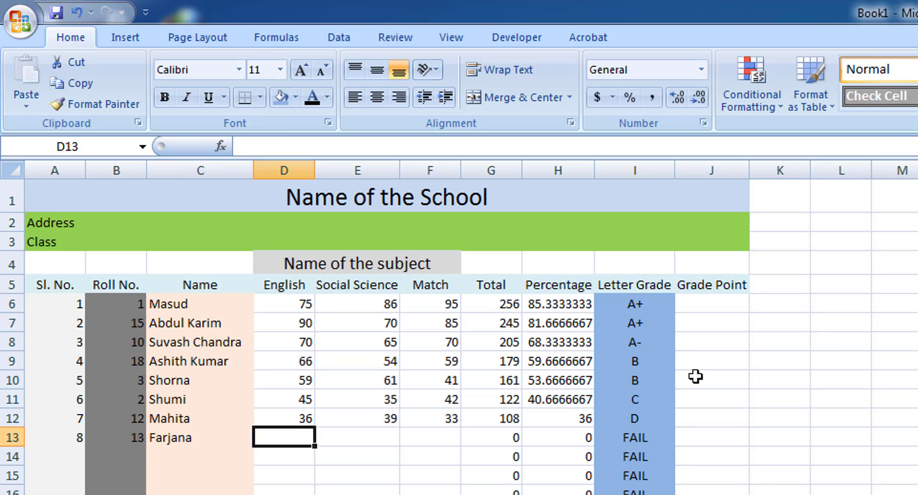
- Enter the marks for the student in row 13: English 33, Social Science 32 and Match 34
text(33)
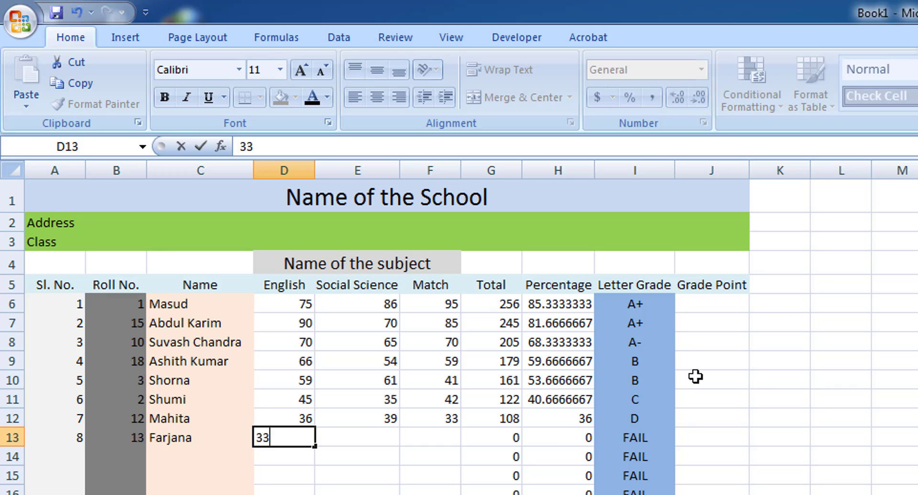
key(Right)
text(32)
key(Right)
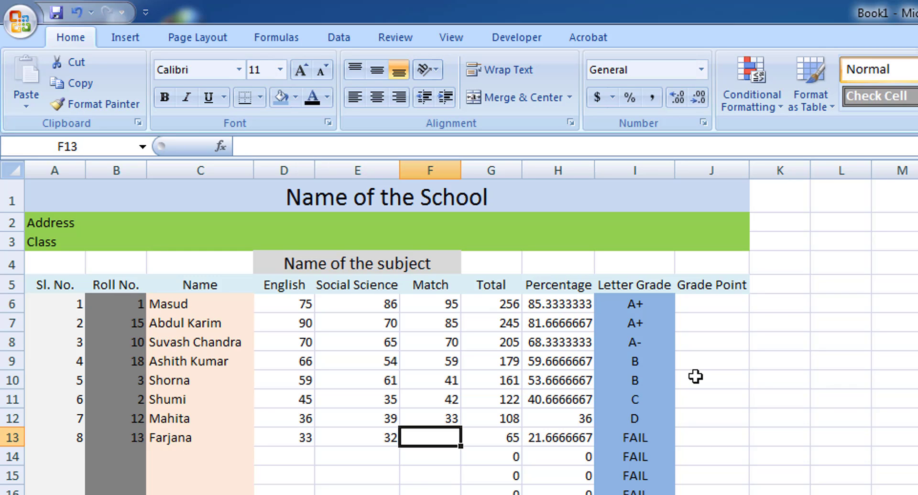
text(34)
key(Right)
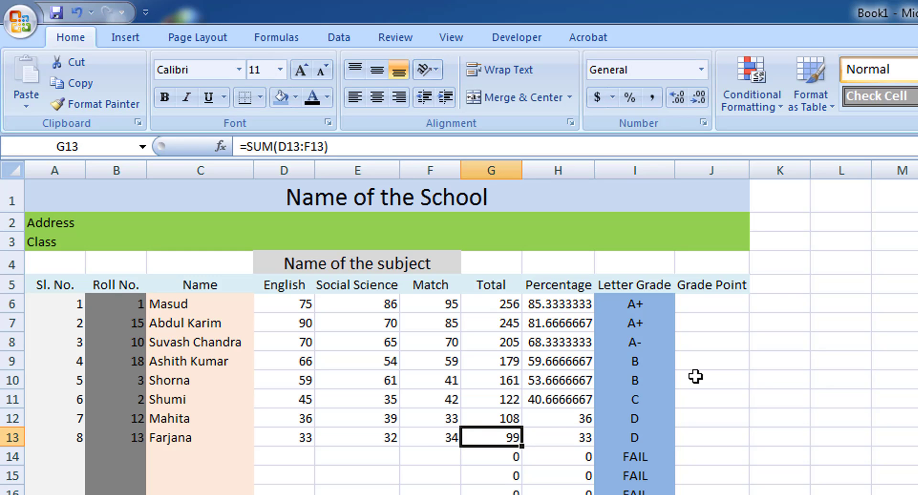
- Change the English mark of the student in row 13 to 25
key(Left)
key(Left)
key(Left)
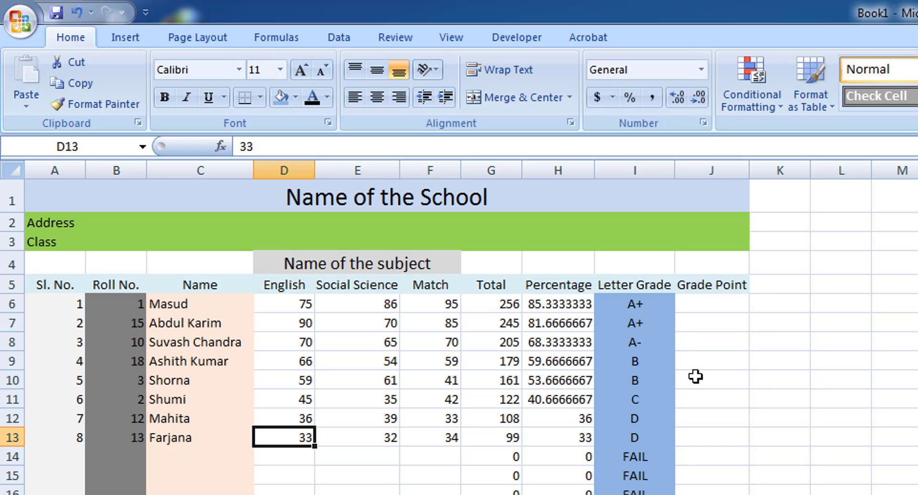
text(25)
key(Right)
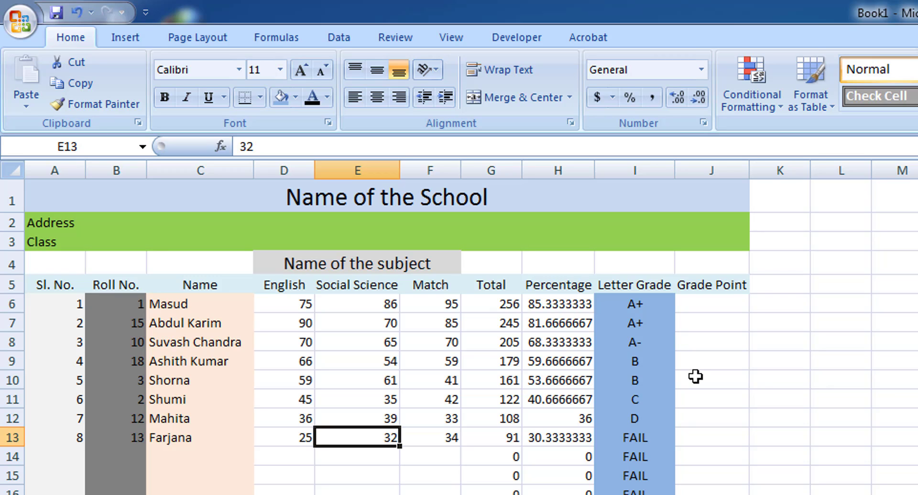
- Fill in row 14 with serial number 9, roll number 14 and the student's name
key(Down)
key(Left)
key(Left)
key(Left)
key(Left)
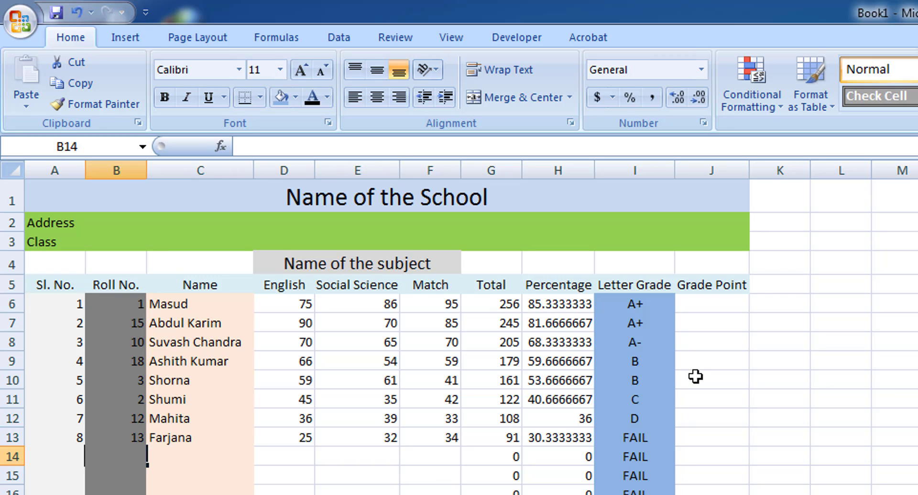
text(9)
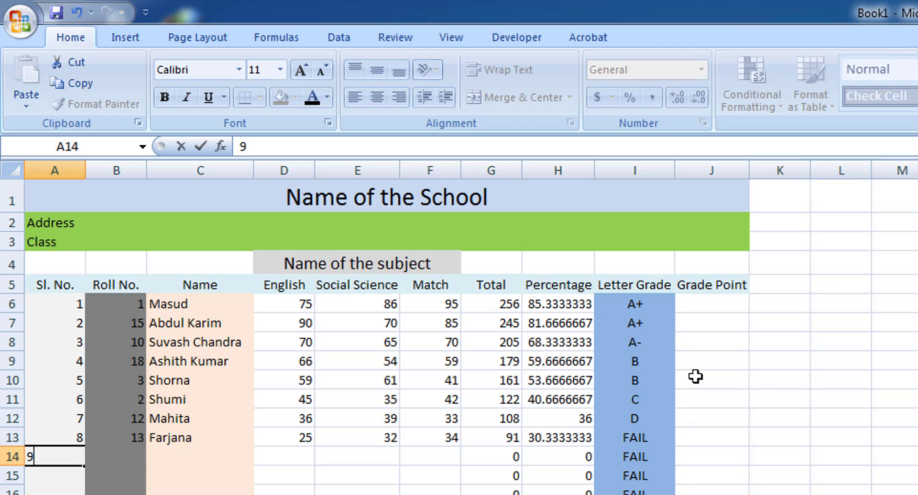
key(Right)
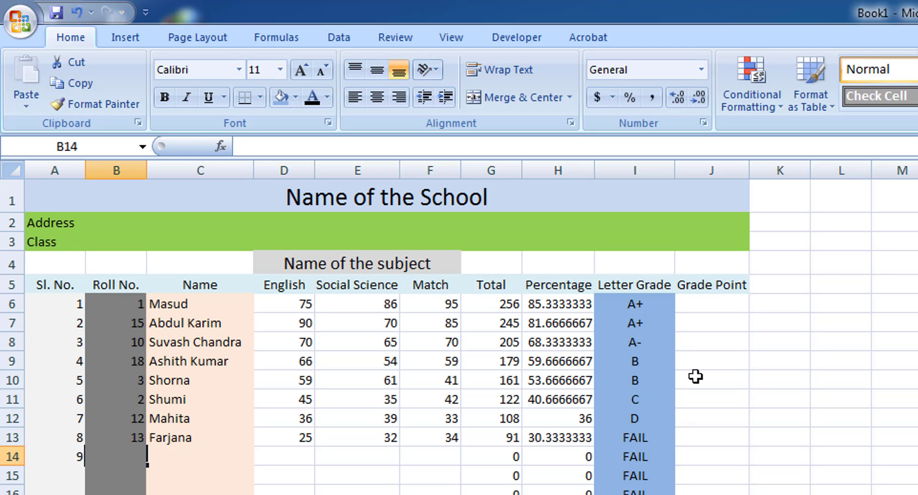
text(14)
key(Right)
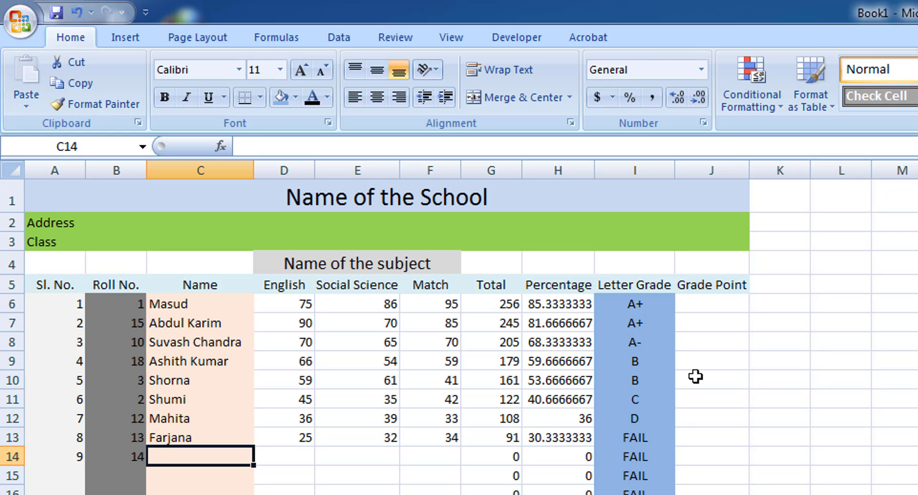
text(S)
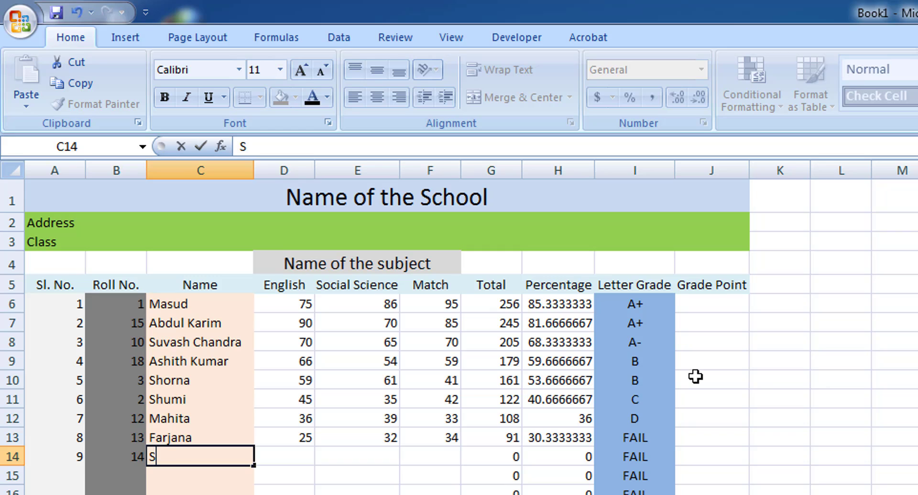
text(husheel)
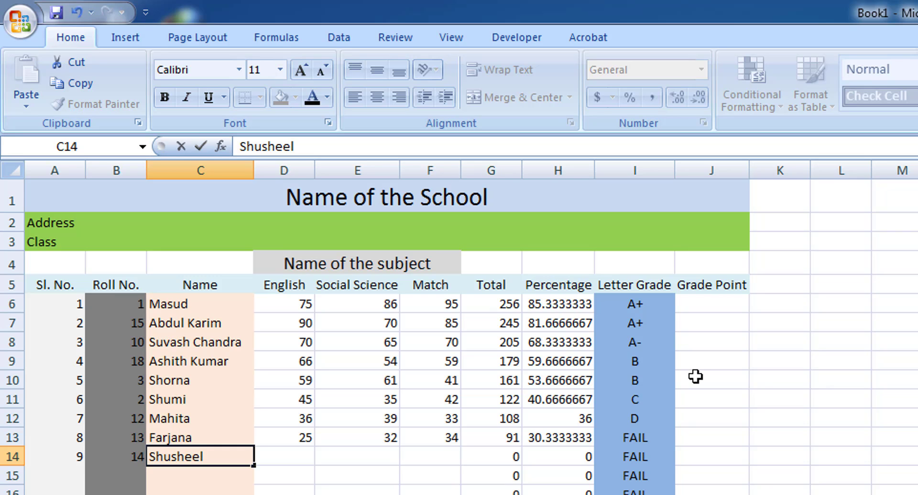
key(Tab)
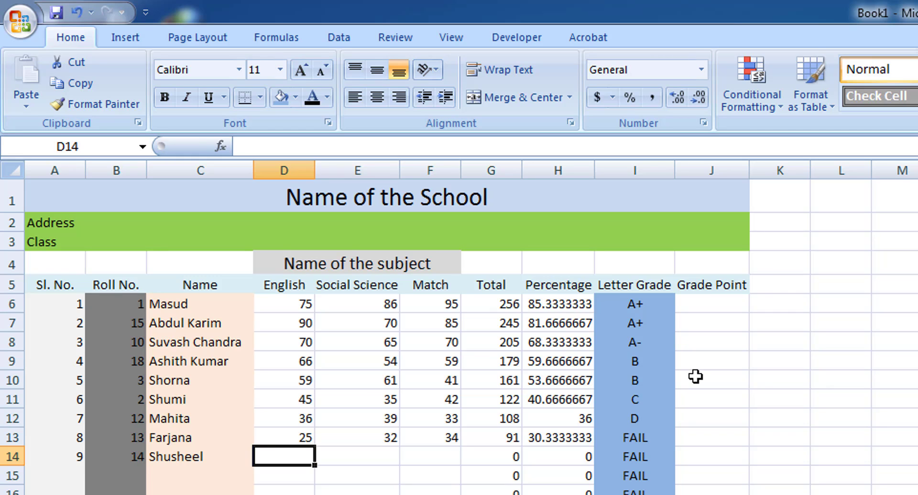
- Enter the marks for the student in row 14: English 36, Social Science 67 and Match 90
text(36)
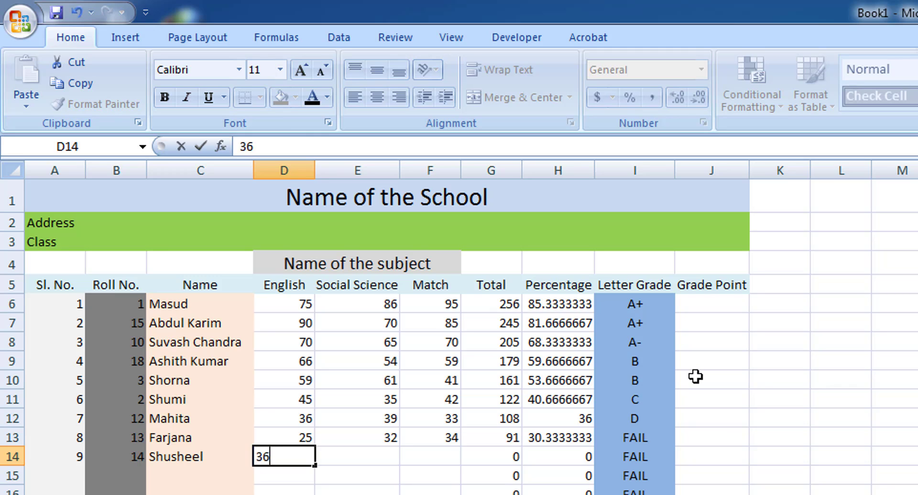
key(Tab)
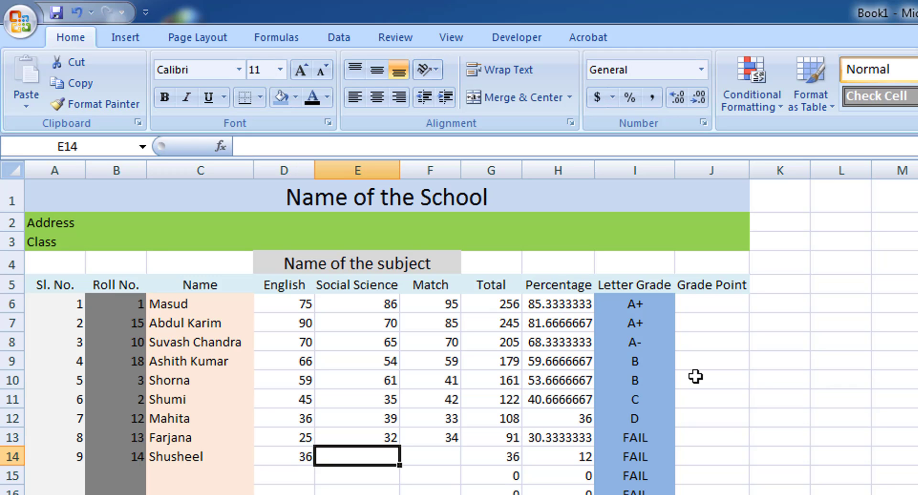
text(67)
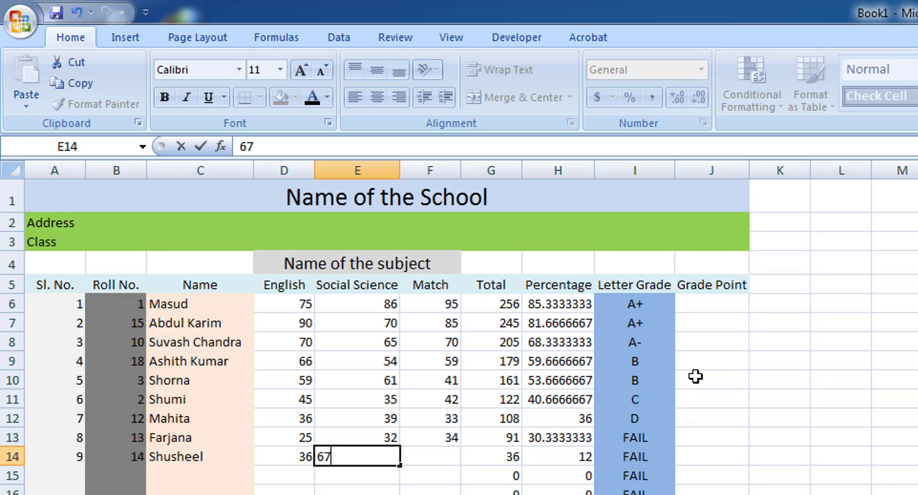
key(Tab)
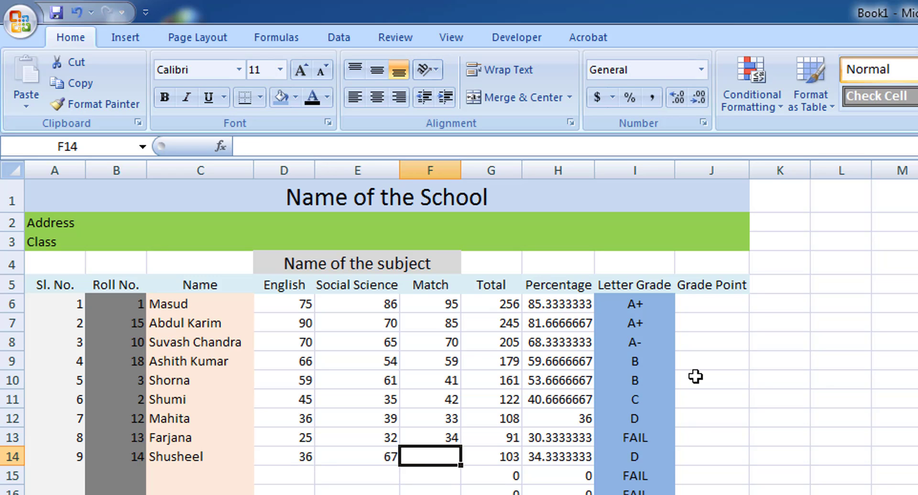
text(90)
key(Return)
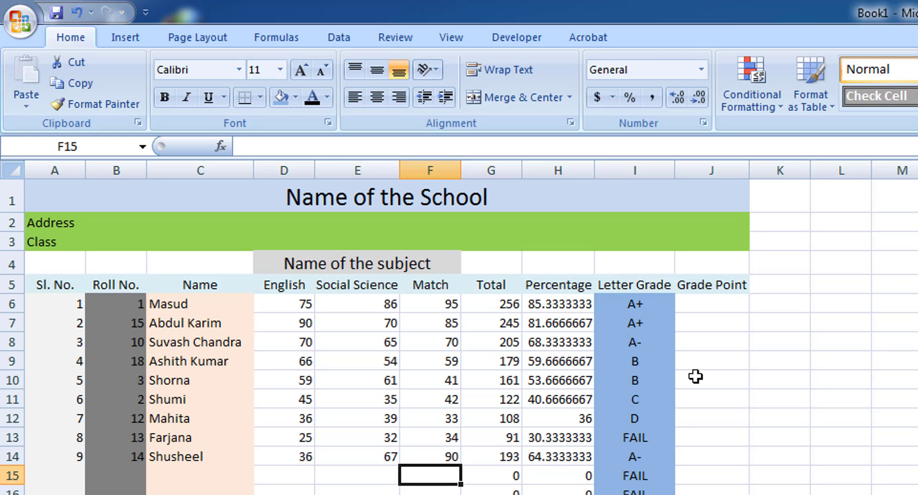
- Fill in row 15 with serial number 10, roll number 7 and the student's name
key(Left)
key(Left)
key(Left)
key(Left)
key(Left)
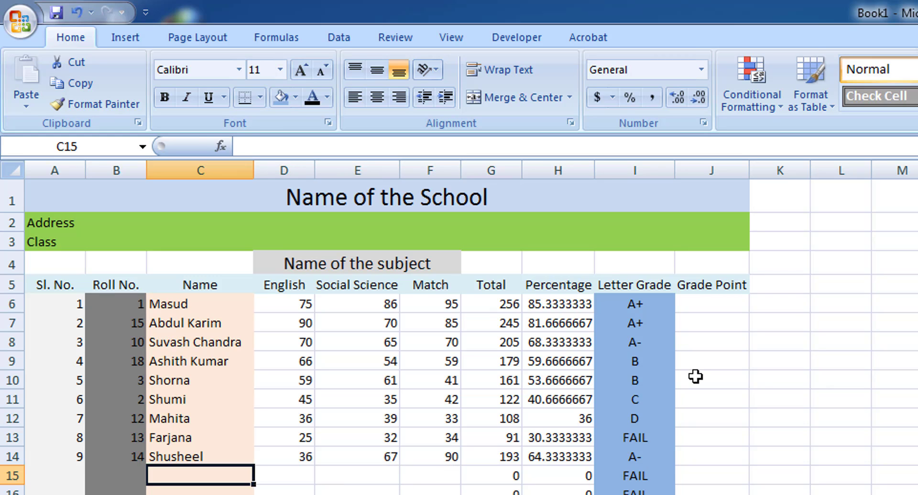
text(10)
key(Tab)
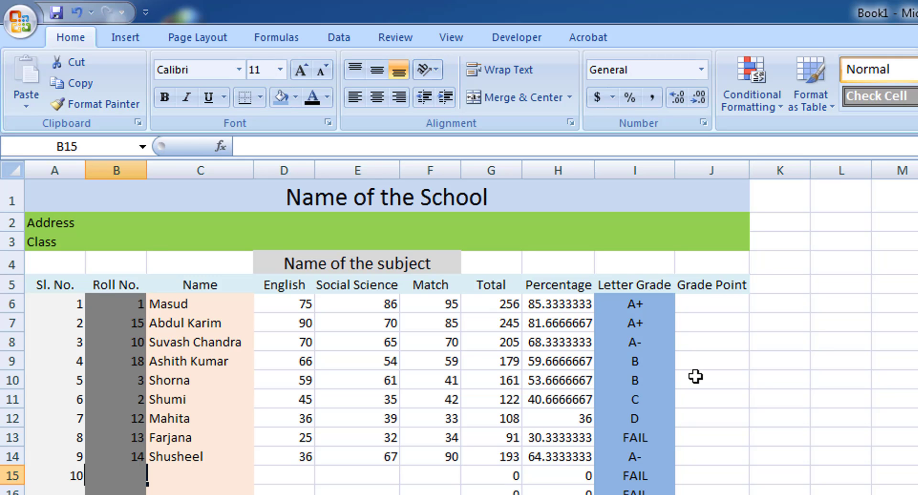
text(7)
key(Tab)
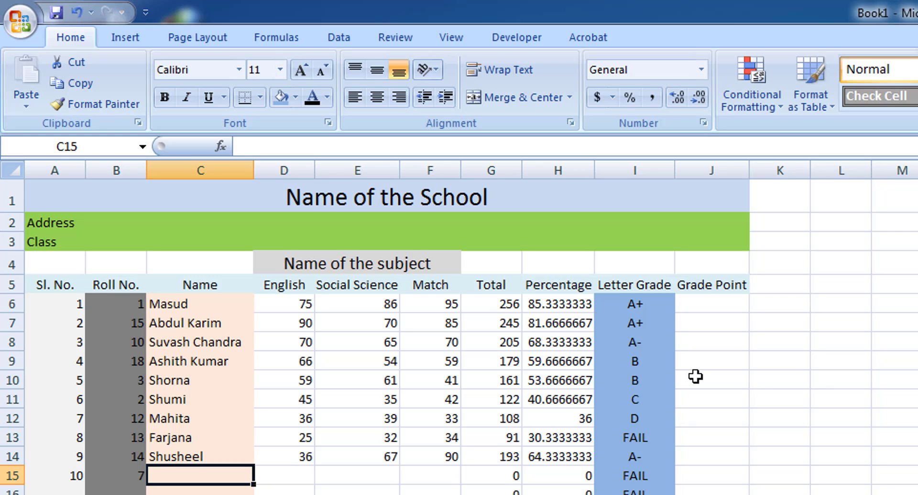
text(Pr)
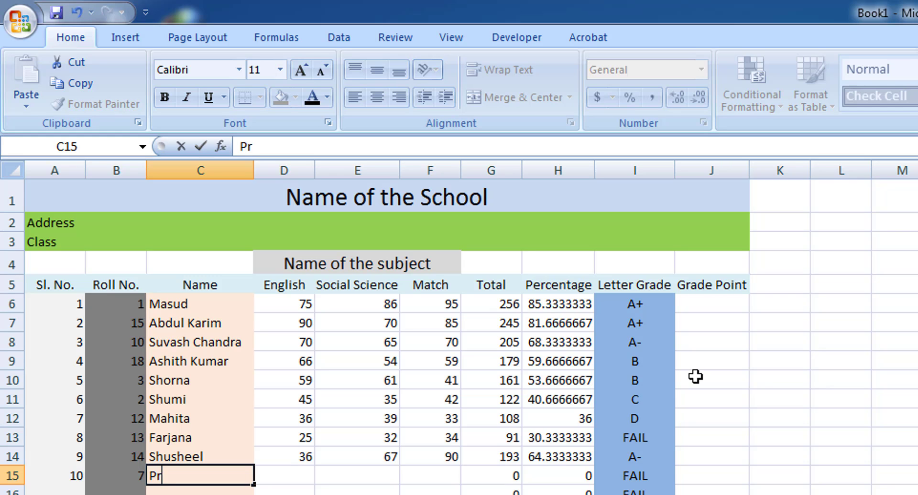
text(ottasha)
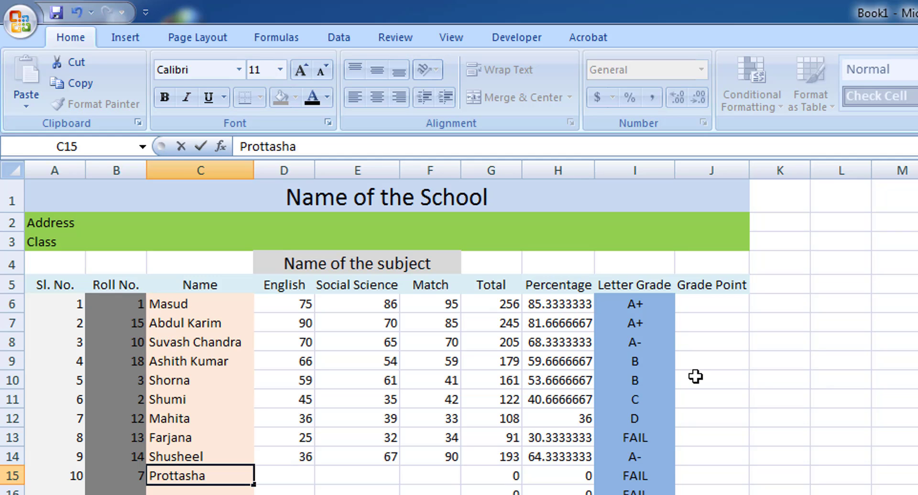
key(Tab)
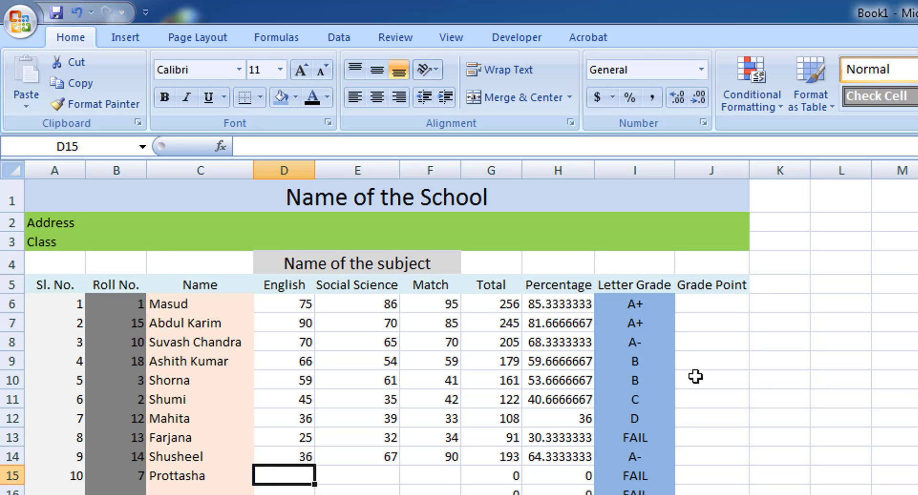
- Enter the marks for the student in row 15: English 85, Social Science 90 and Match 95
text(85)
key(Tab)
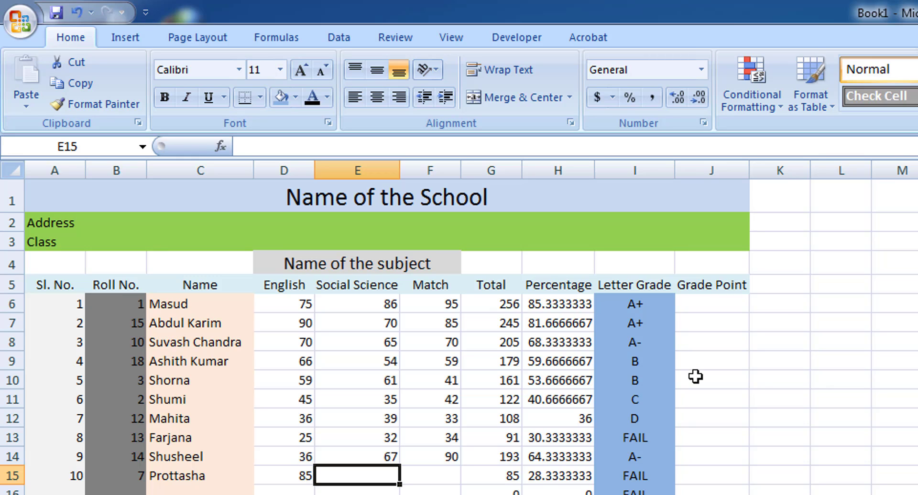
text(90)
key(Tab)
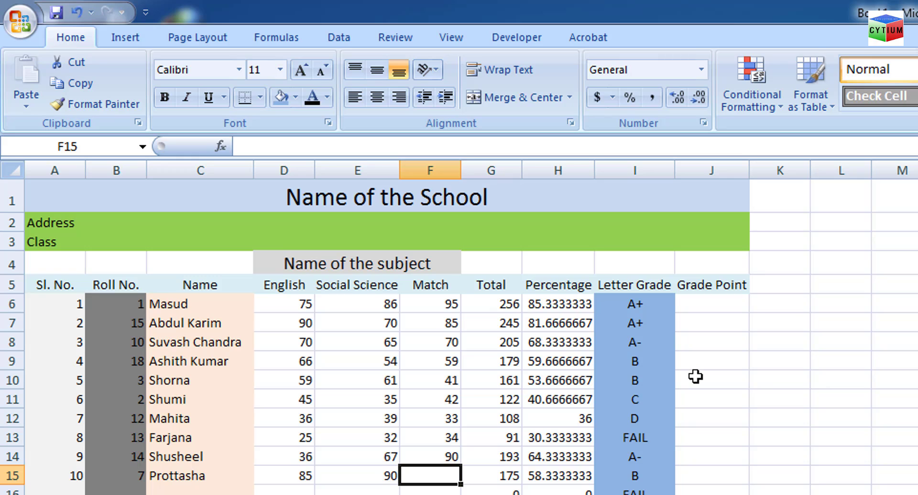
text(95)
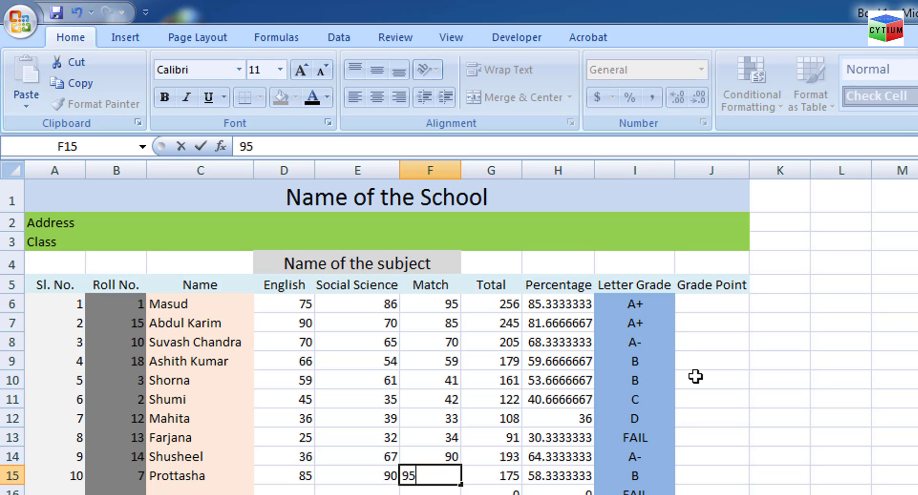
key(Tab)
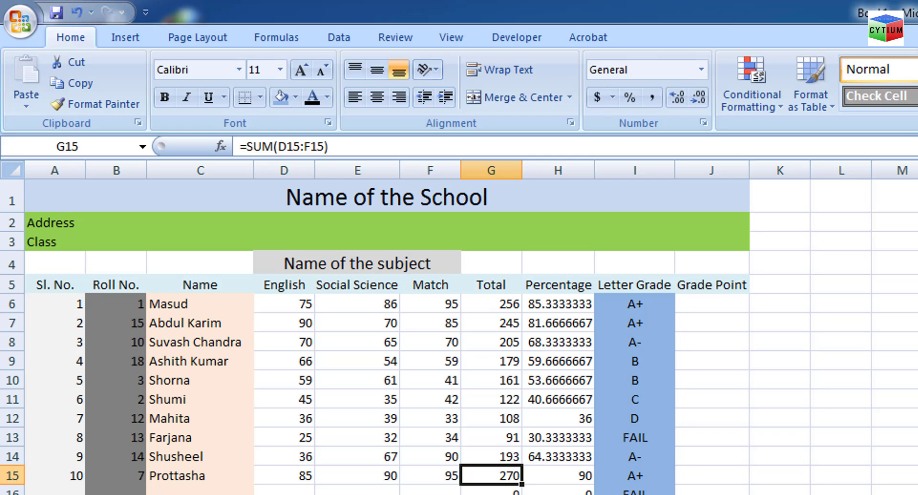
- Clear the unused total, percentage and letter grade formulas from cells G16 to I16
drag(492, 492, 635, 494)
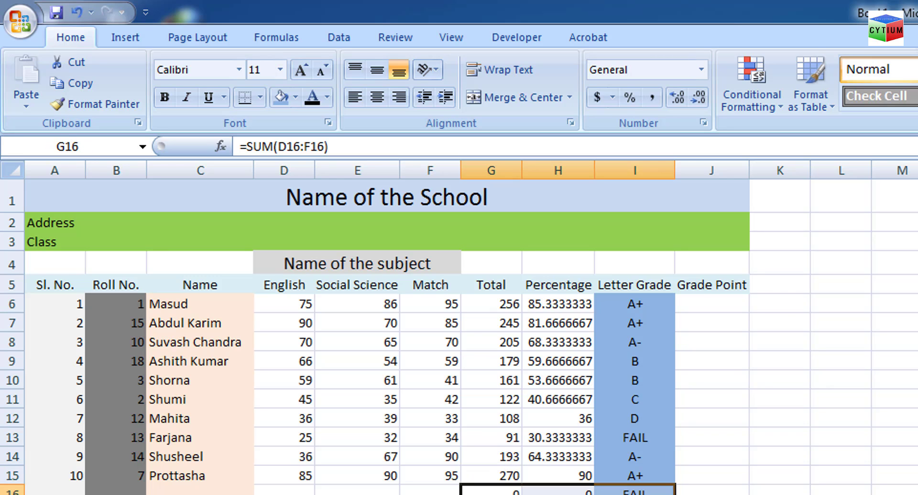
key(Delete)
click(917, 493)
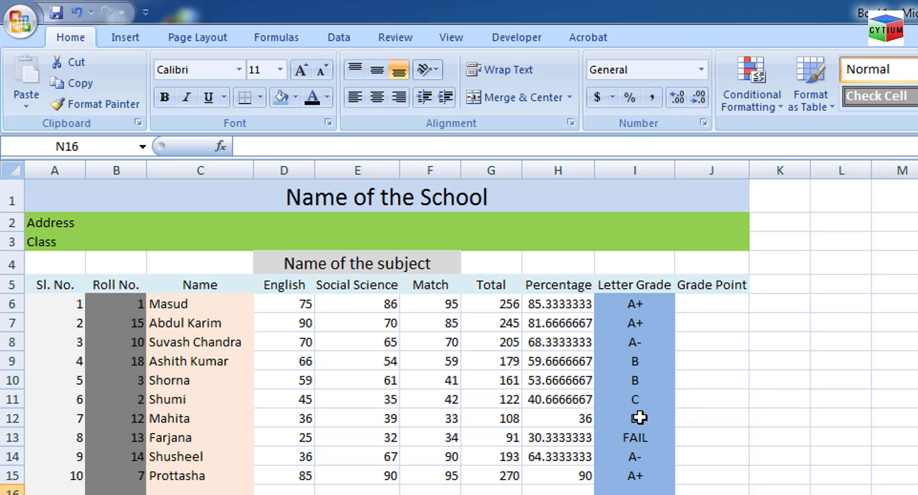
- Copy the letter grade formula from I6 into the first Grade Point cell, J6
click(632, 436)
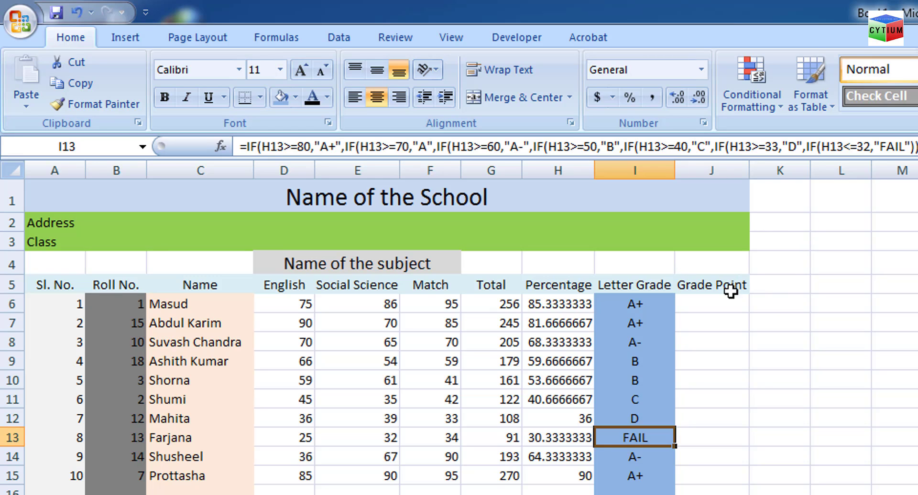
click(715, 300)
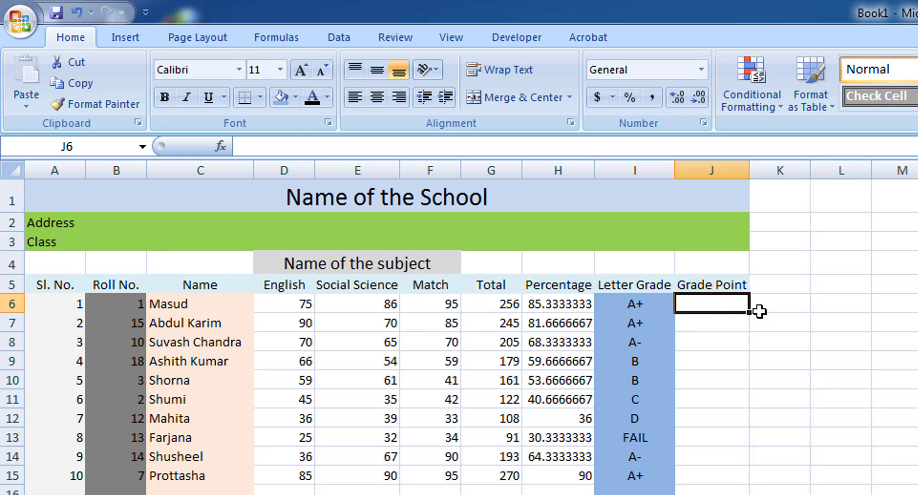
click(631, 307)
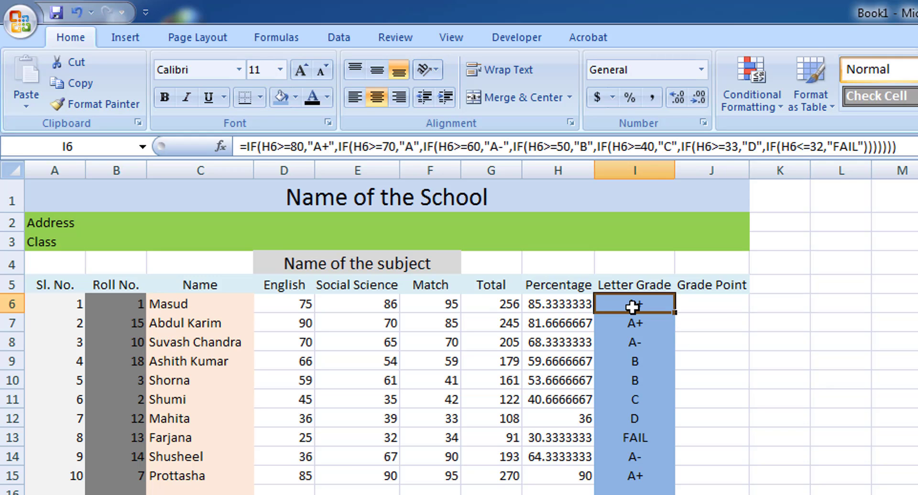
right_click(633, 307)
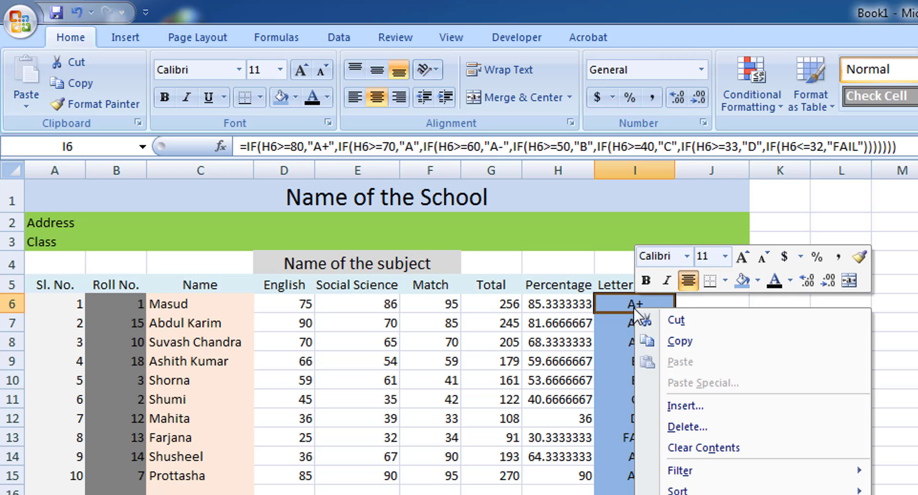
click(693, 338)
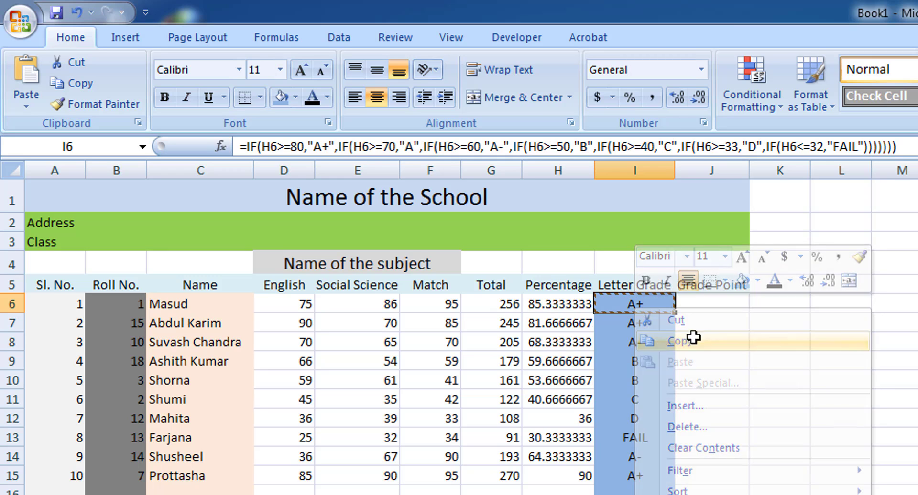
click(711, 304)
right_click(711, 304)
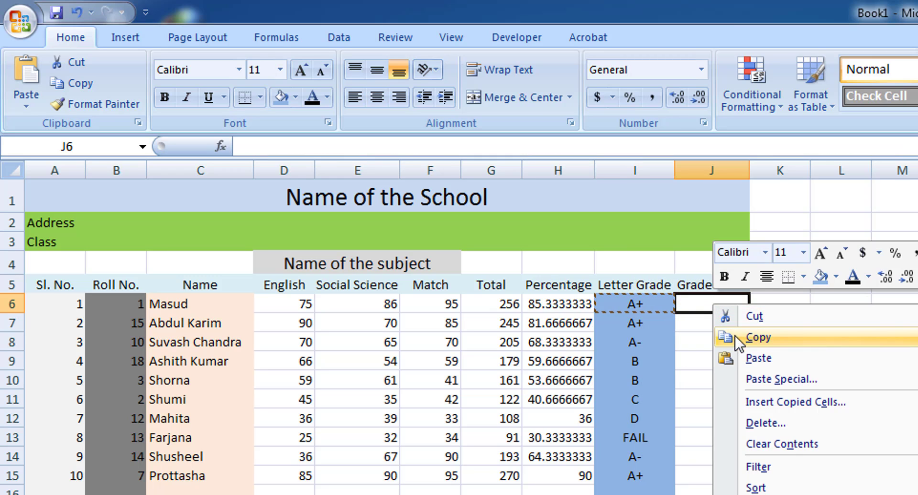
click(742, 355)
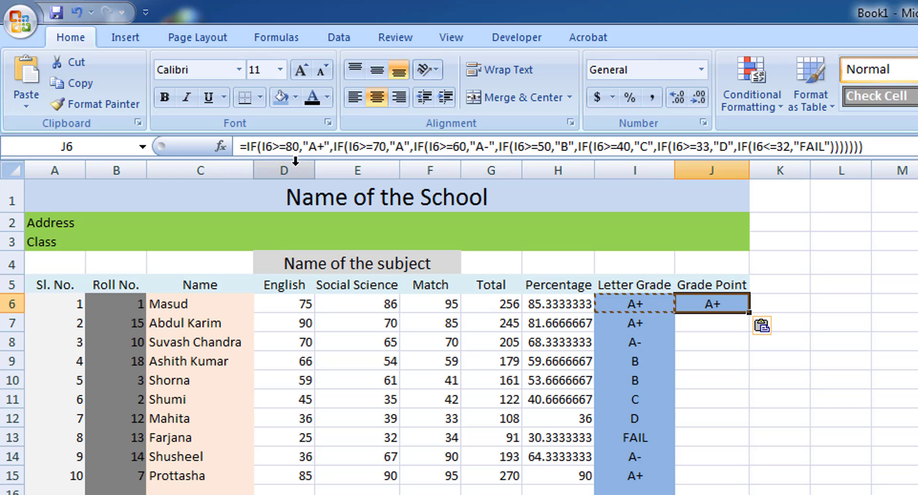
- In the J6 formula, make the >=80 condition return "5"
click(318, 148)
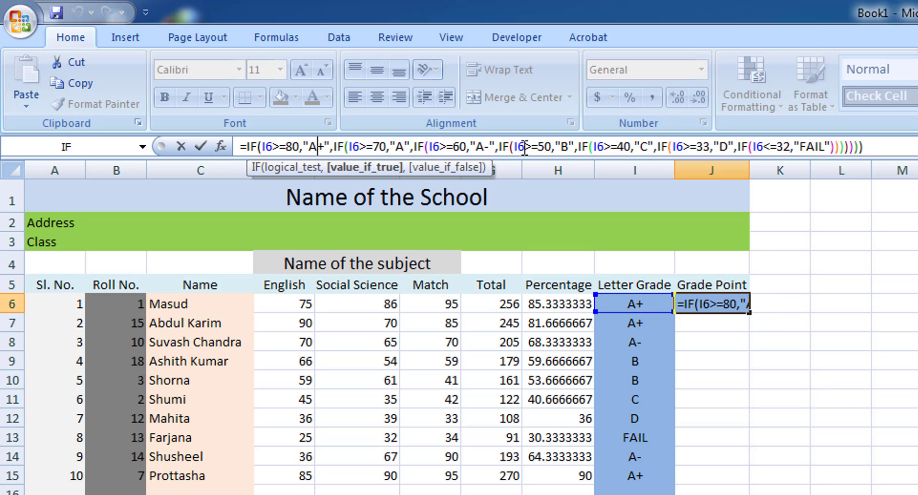
key(BackSpace)
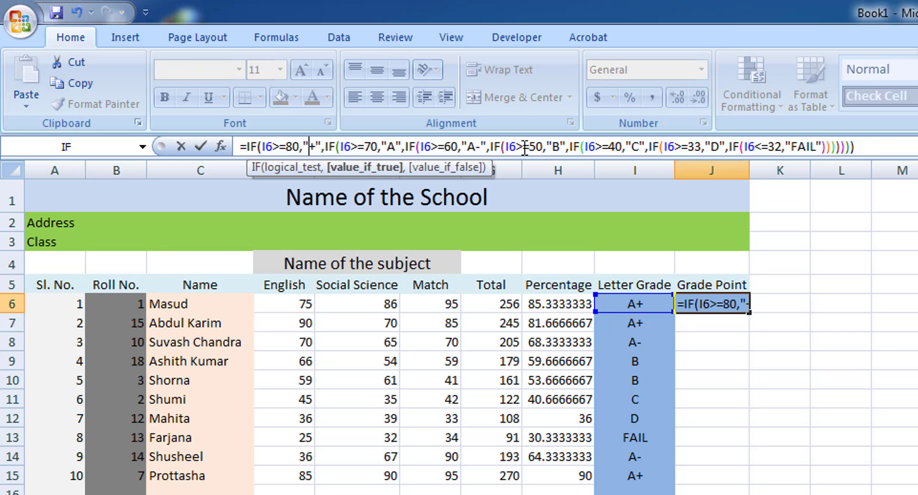
key(Delete)
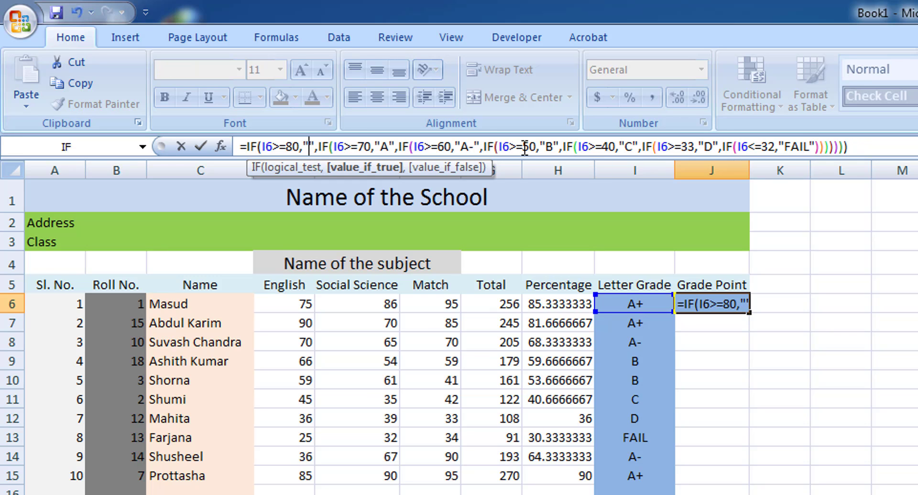
text(5)
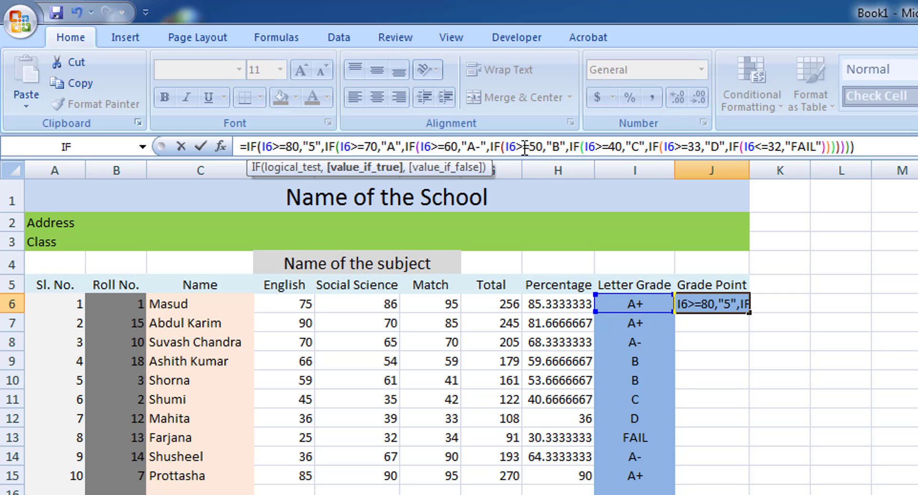
- Make the >=70 condition in the J6 grade point formula return "4"
key(Right)
key(Right)
key(Right)
key(Right)
key(Right)
key(Right)
key(Right)
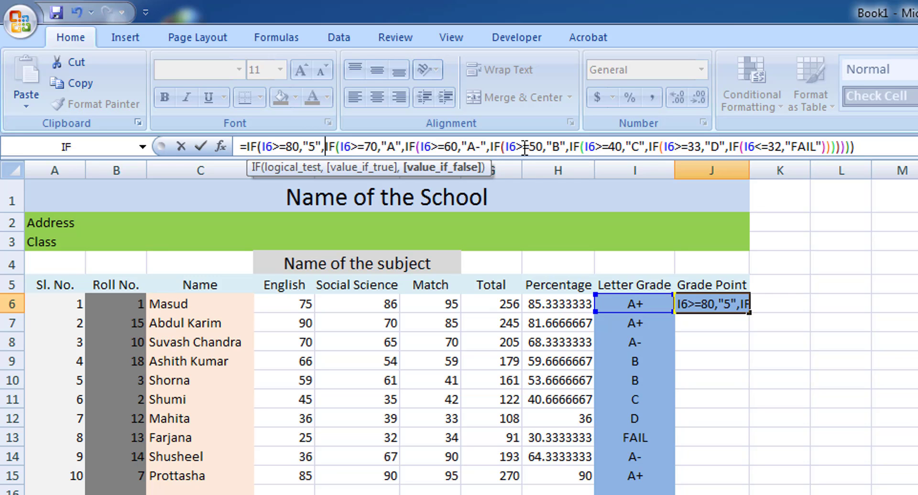
key(Right)
key(Right)
key(Right)
key(Right)
key(Right)
key(Right)
key(Right)
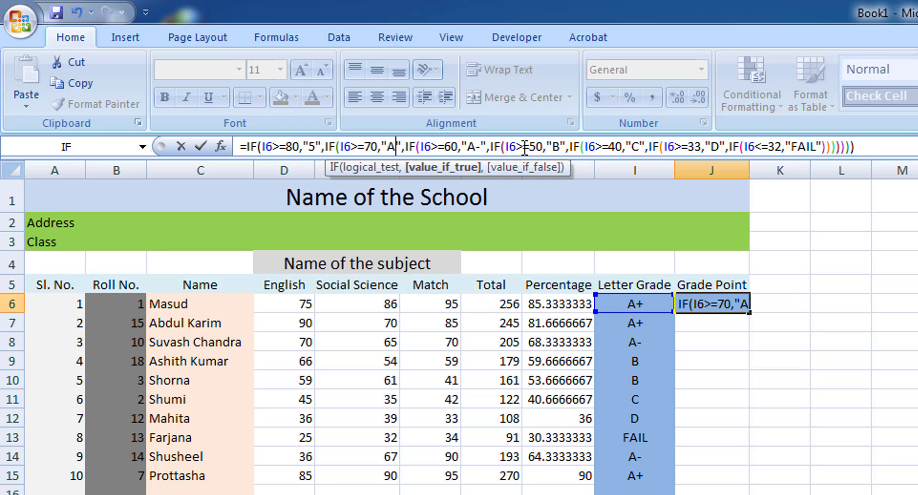
key(BackSpace)
text(4)
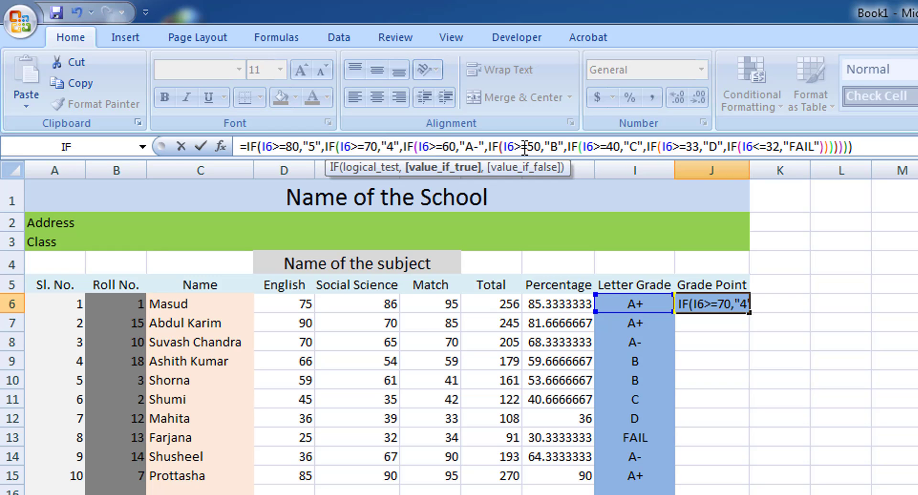
- Make the >=60 condition in the J6 grade point formula return "3.5"
key(Right)
key(Right)
key(Right)
key(Right)
key(Right)
key(Right)
key(Right)
key(Right)
key(Right)
key(Right)
key(Right)
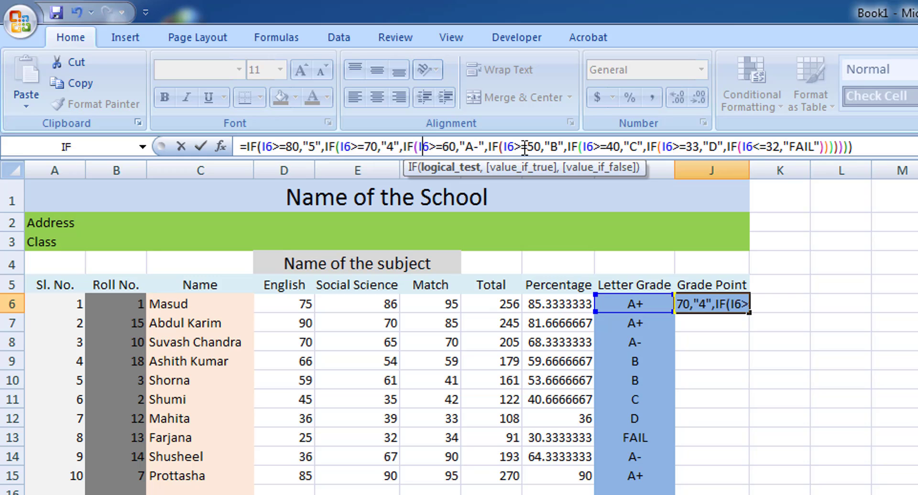
key(Right)
key(Right)
key(Right)
key(Right)
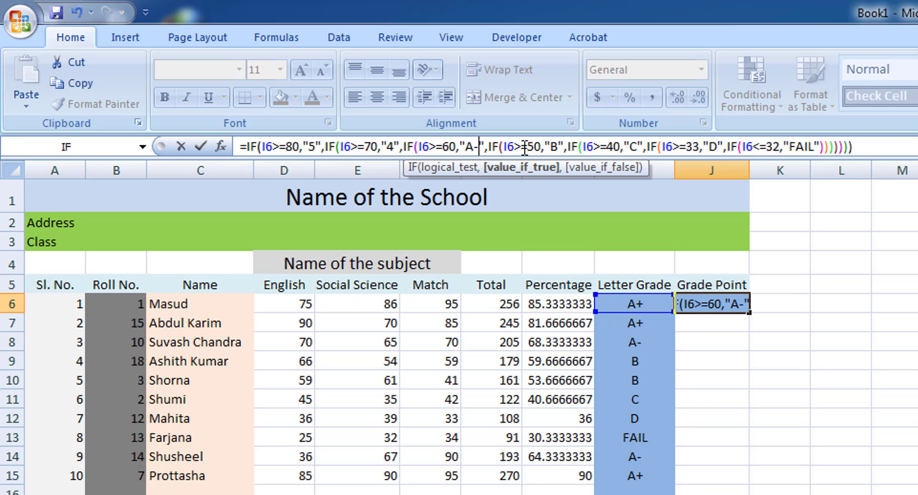
key(BackSpace)
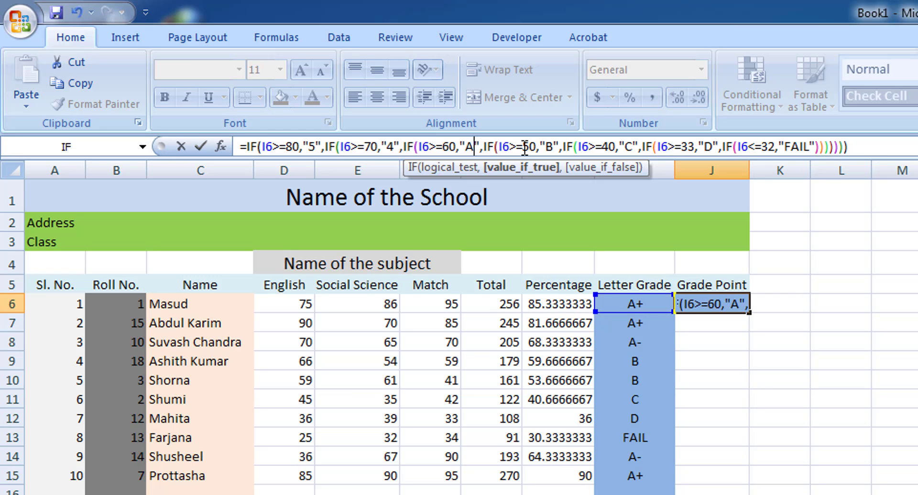
key(BackSpace)
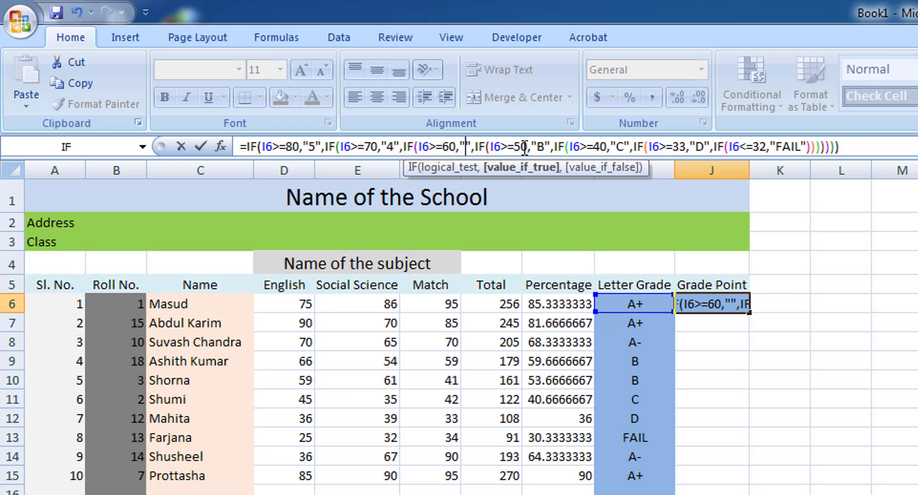
text(3.5)
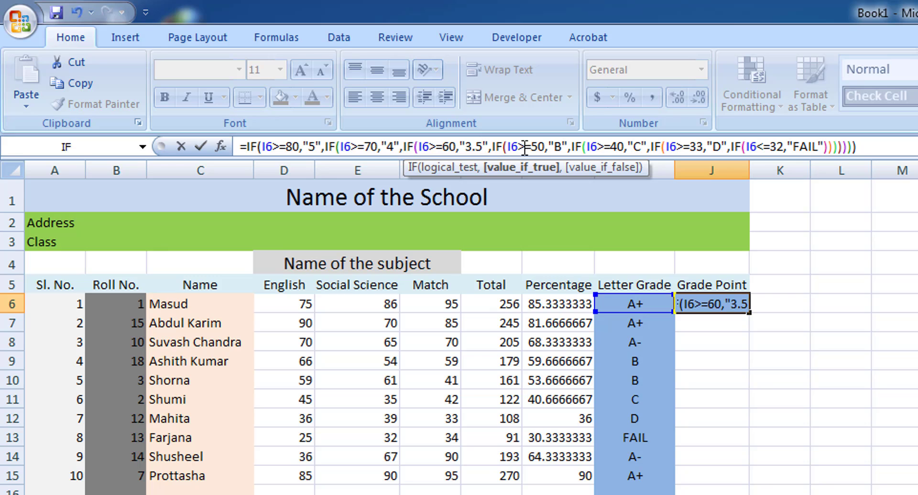
- Make the >=50 condition in the J6 grade point formula return "3"
key(Right)
key(Right)
key(Right)
key(Right)
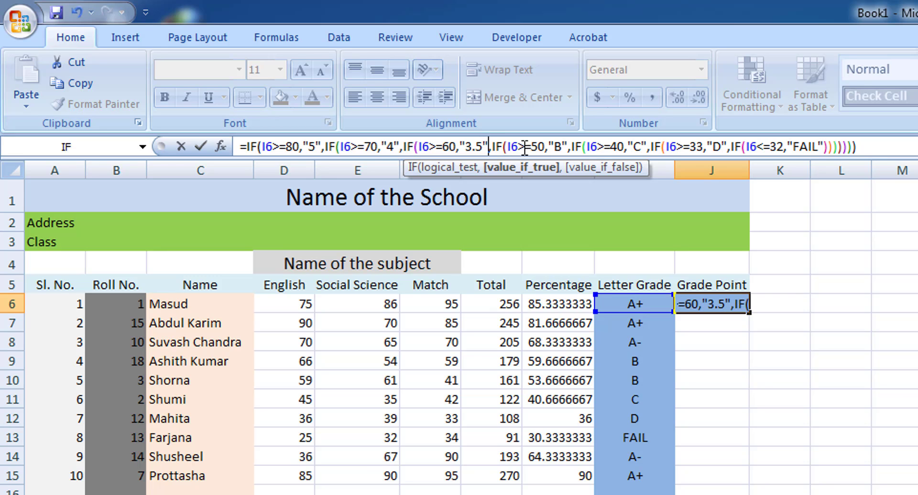
key(Right)
key(Right)
key(Right)
key(Right)
key(Right)
key(Right)
key(Right)
key(Right)
key(Right)
key(Right)
key(Right)
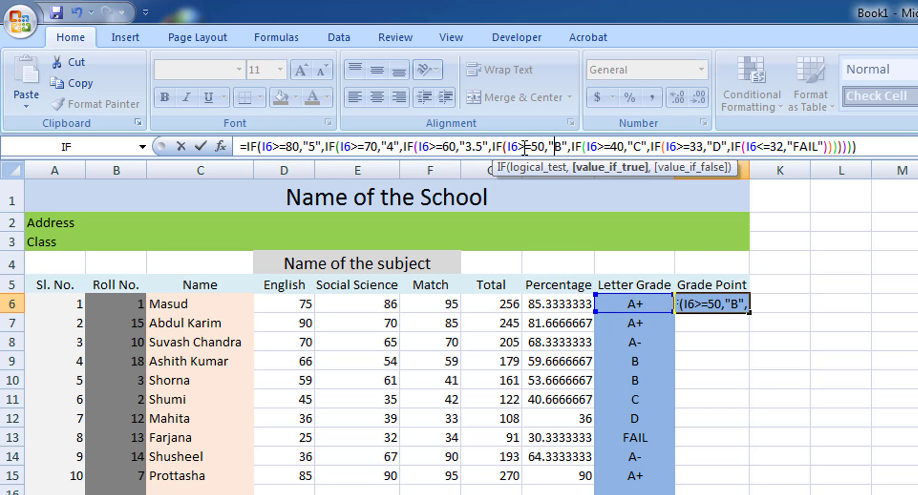
key(Left)
key(BackSpace)
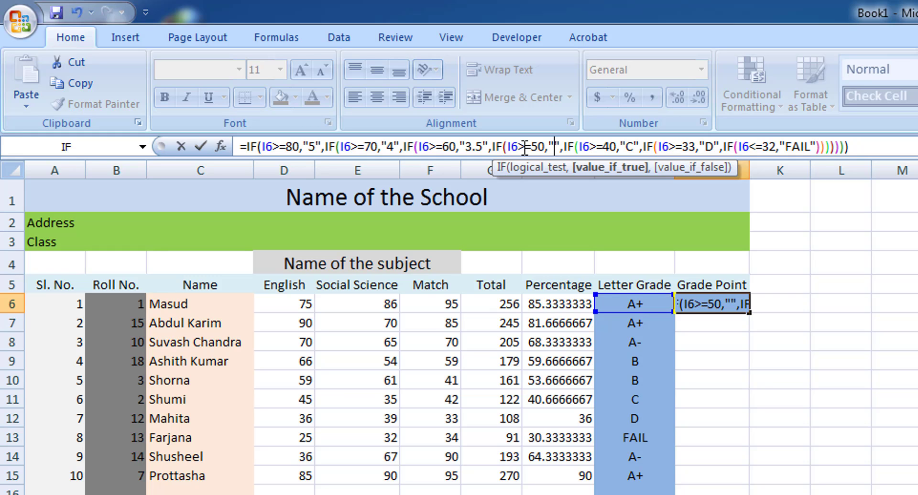
text(3)
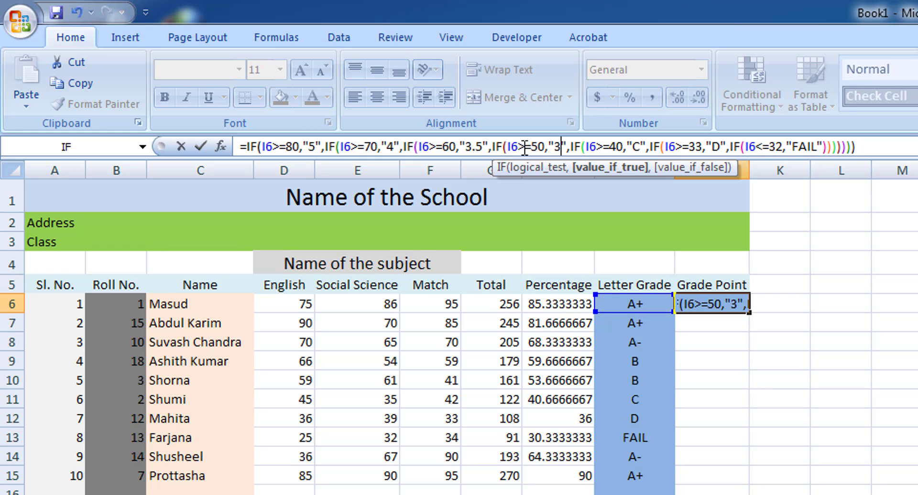
- Make the >=40 condition in the J6 grade point formula return "2"
key(Right)
key(Right)
key(Right)
key(Right)
key(Right)
key(Right)
key(Right)
key(Right)
key(Right)
key(Right)
key(Right)
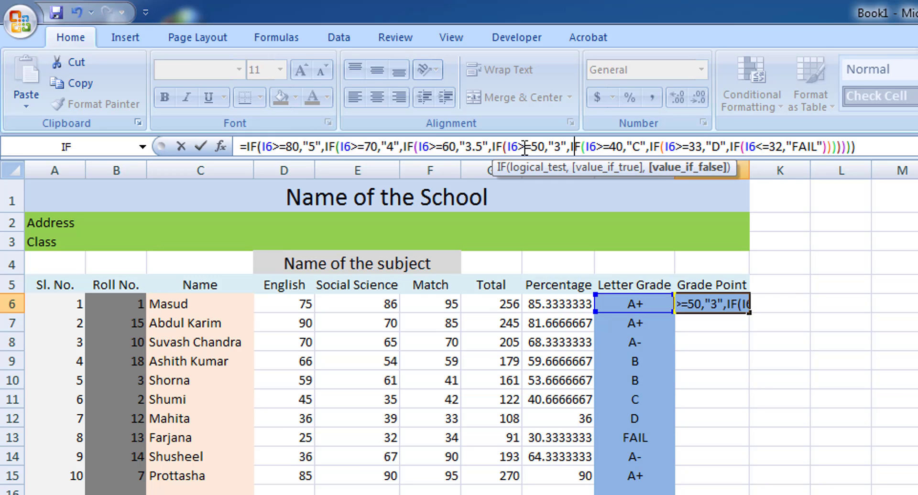
key(Right)
key(Right)
key(Right)
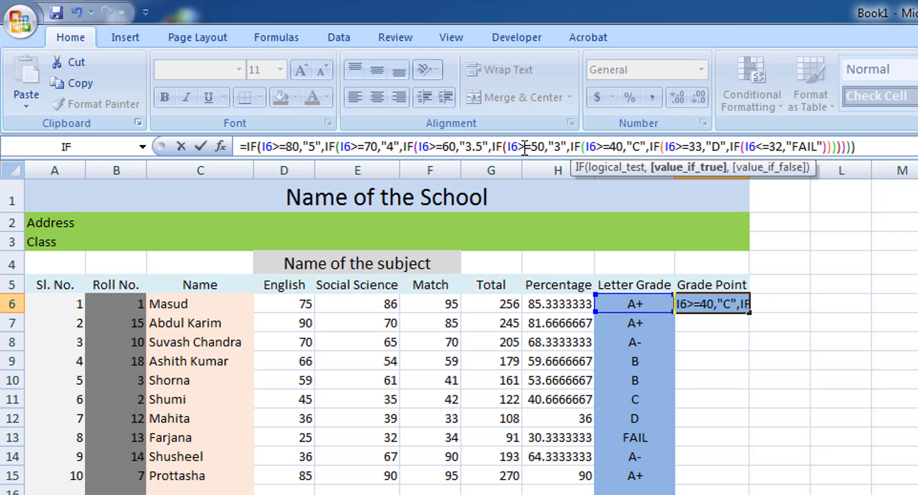
key(BackSpace)
text(2)
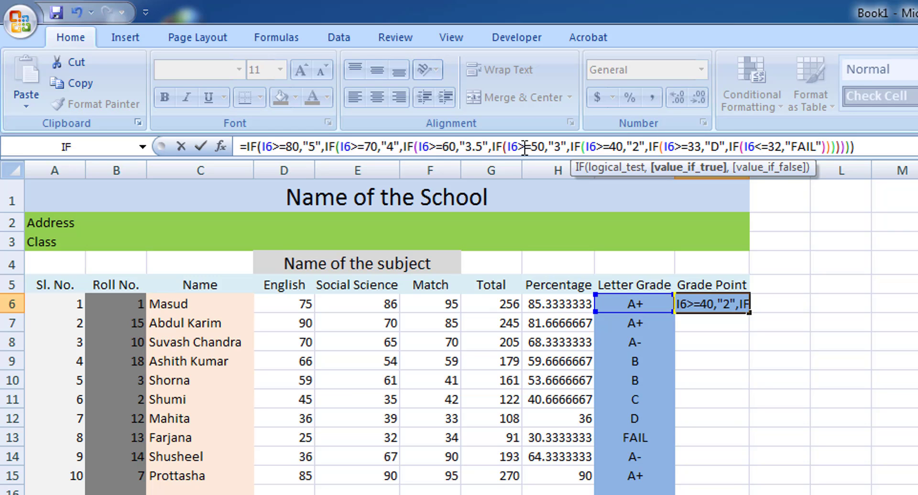
- Make the >=33 condition in the J6 grade point formula return "1"
key(Right)
key(Right)
key(Right)
key(Right)
key(Right)
key(Right)
key(Right)
key(Right)
key(Right)
key(Right)
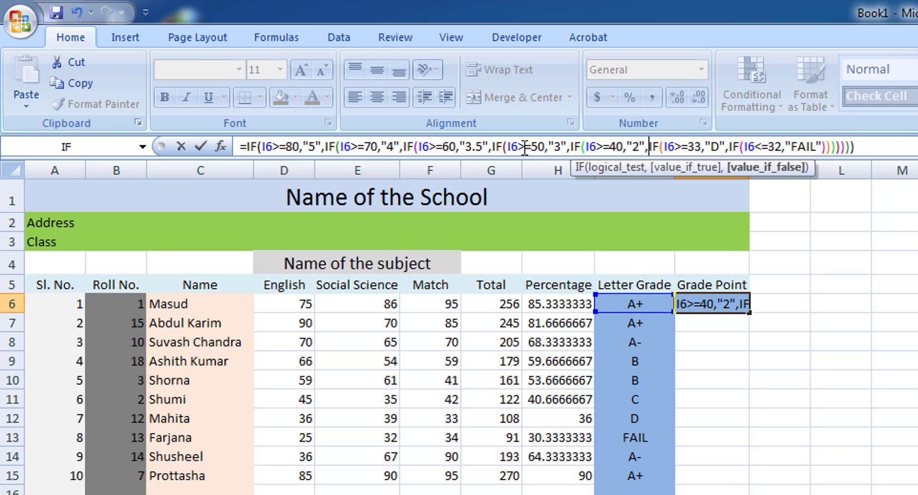
key(Right)
key(Right)
key(Right)
key(Right)
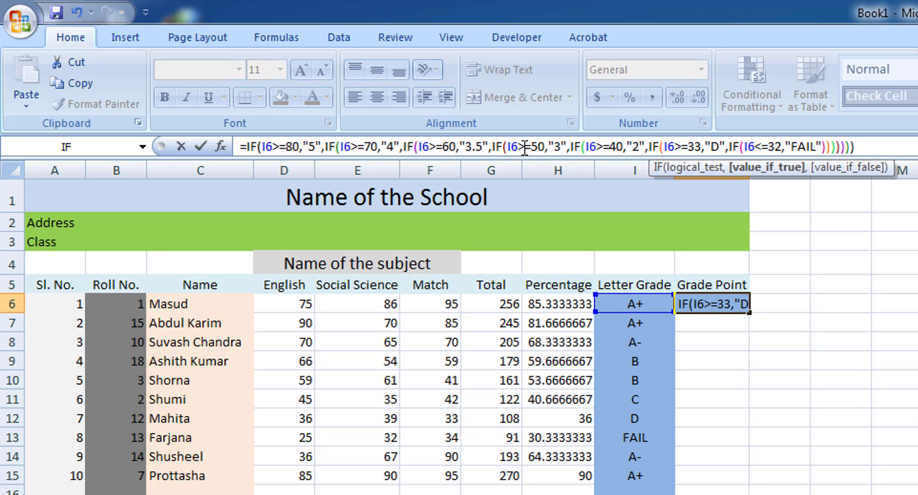
key(BackSpace)
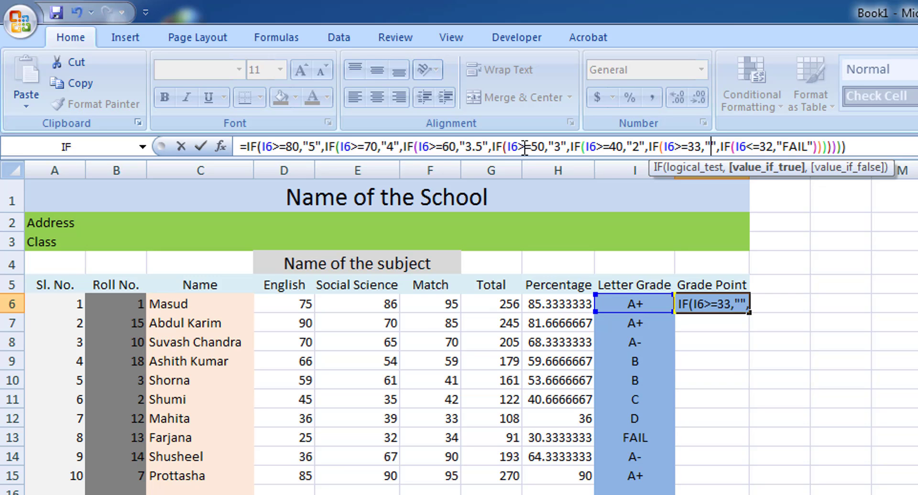
text(1)
- Make the <=32 condition in the J6 grade point formula return "0" and enter the formula
key(Right)
key(Right)
key(Right)
key(Right)
key(Right)
key(Right)
key(Right)
key(Right)
key(Right)
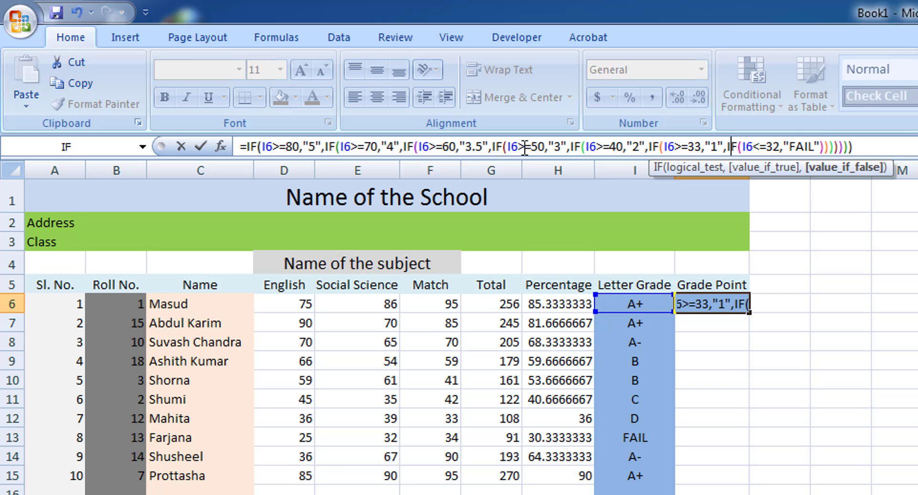
key(Right)
key(Right)
key(Right)
key(Right)
key(Right)
key(Right)
key(Right)
key(Right)
key(Right)
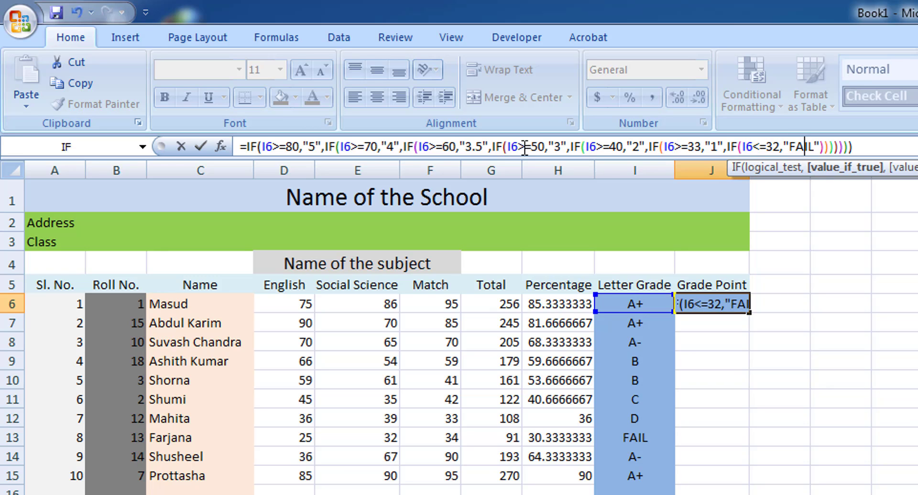
key(BackSpace)
key(BackSpace)
key(BackSpace)
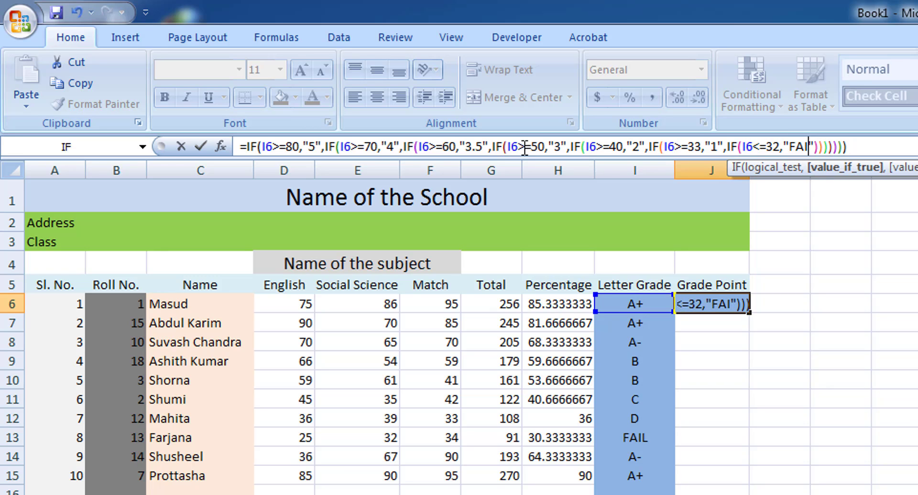
key(BackSpace)
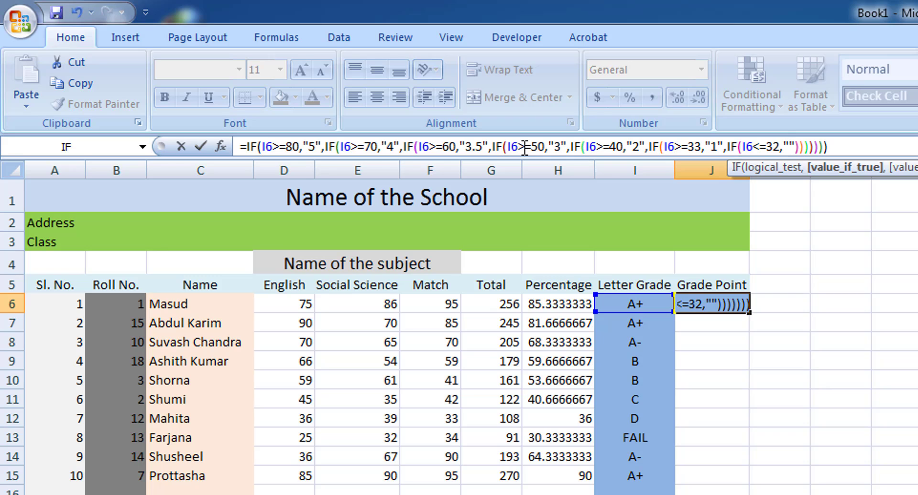
text(0)
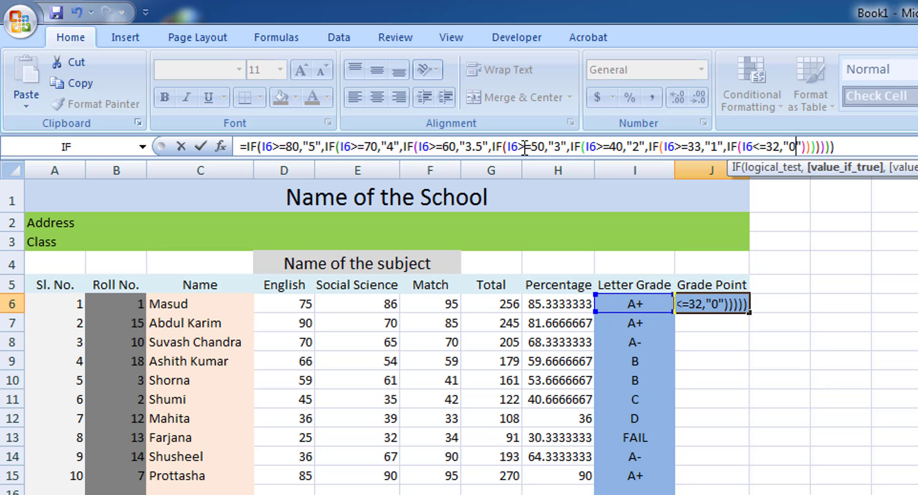
key(Return)
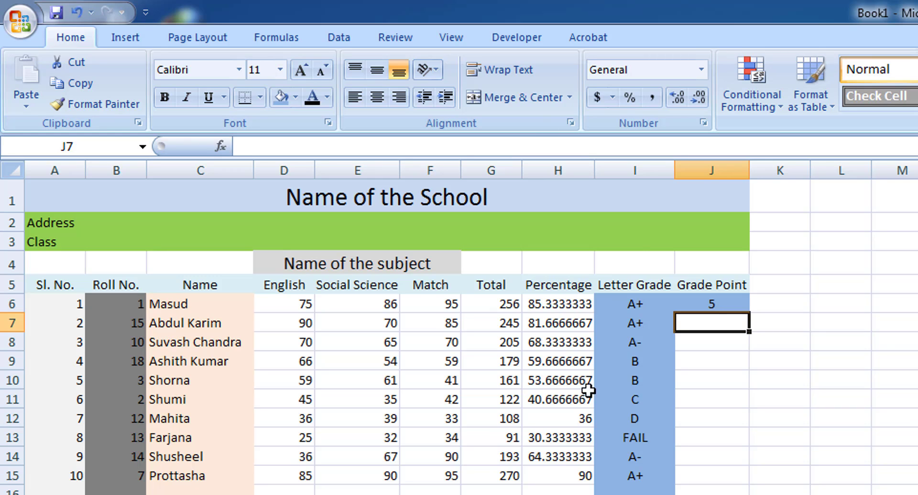
- Try filling the J6 grade point formula down to J15 and undo the fill
click(715, 303)
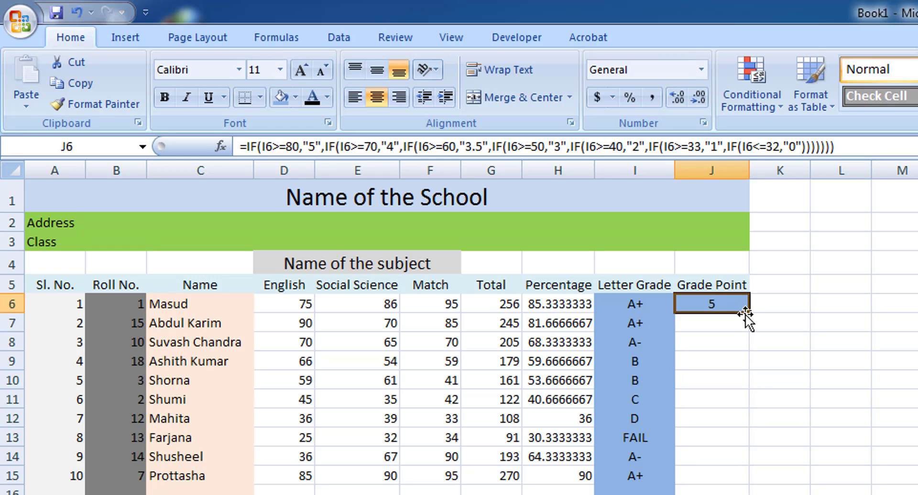
double_click(748, 311)
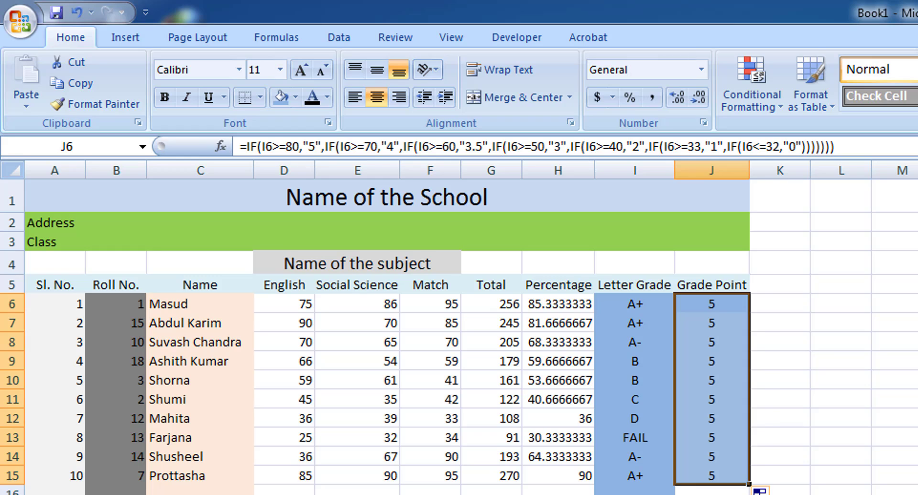
key(ctrl+z)
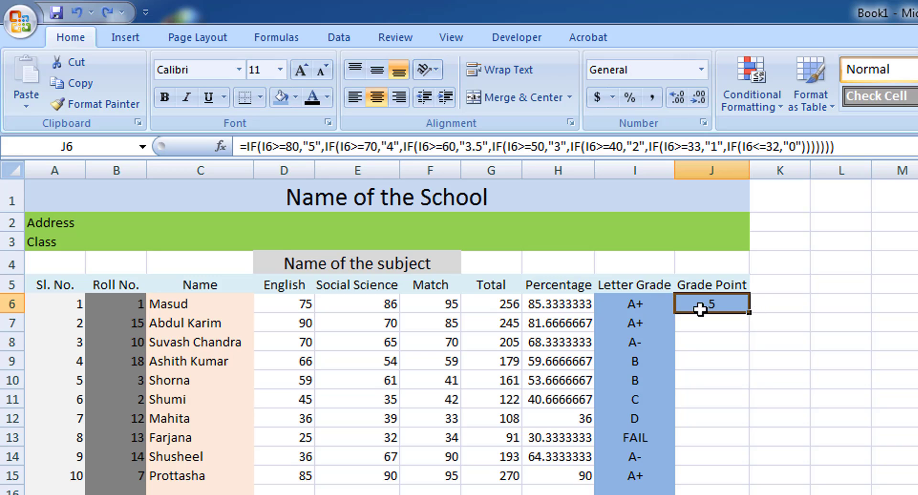
- Replace the J6 grade point formula with a pasted copy of the letter grade formula from I6
click(742, 149)
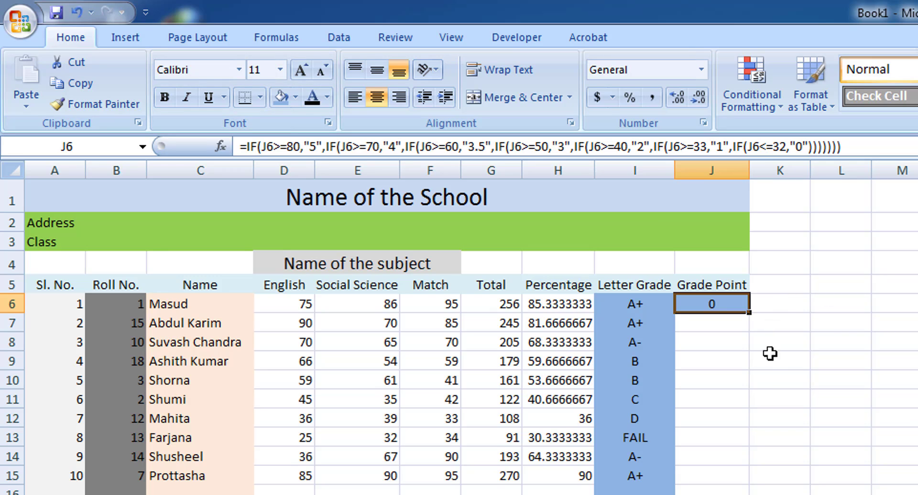
key(Delete)
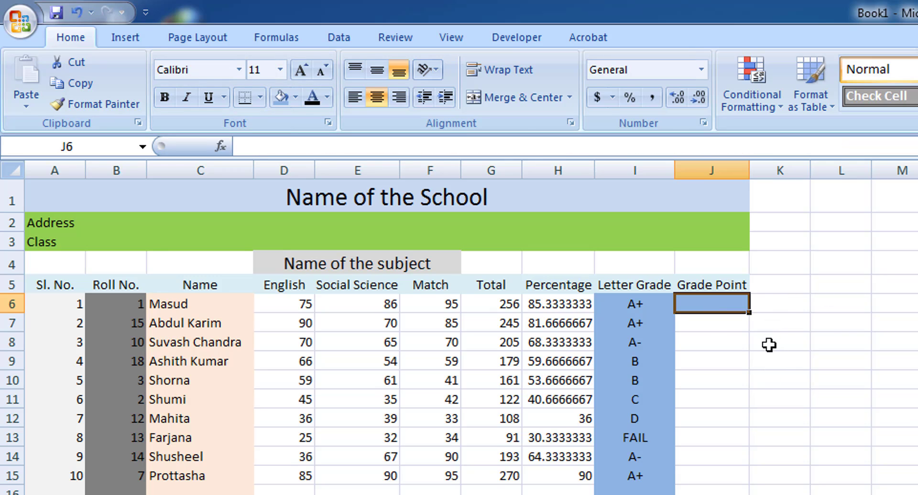
click(636, 308)
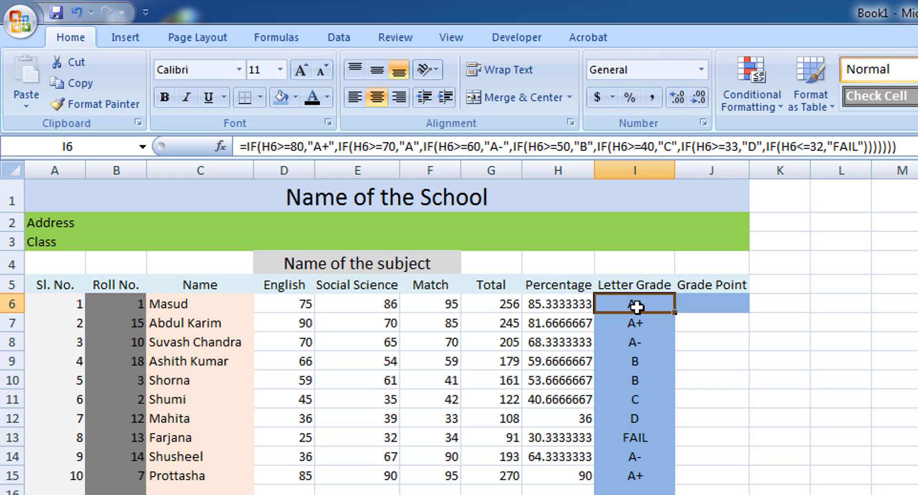
right_click(637, 307)
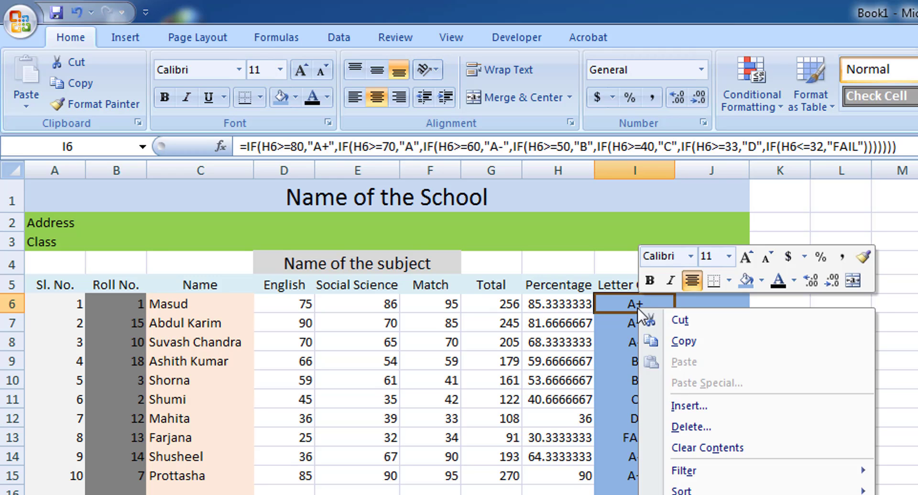
click(653, 341)
click(707, 303)
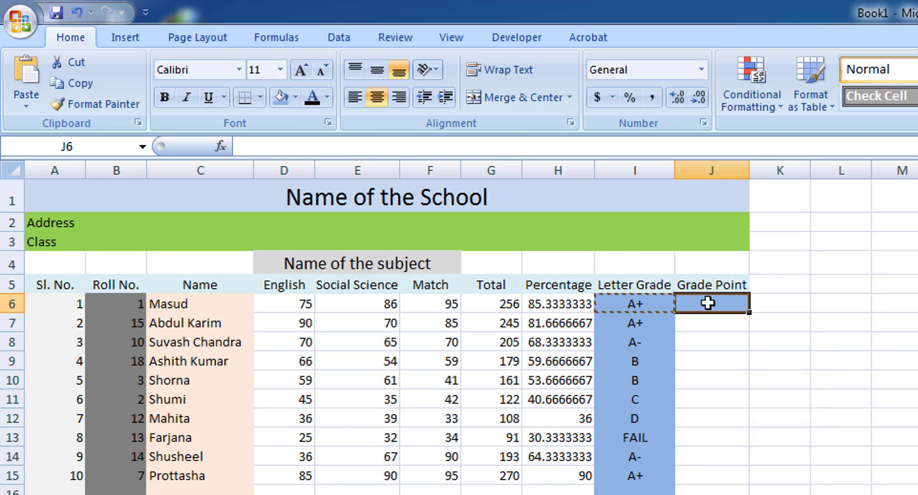
right_click(708, 303)
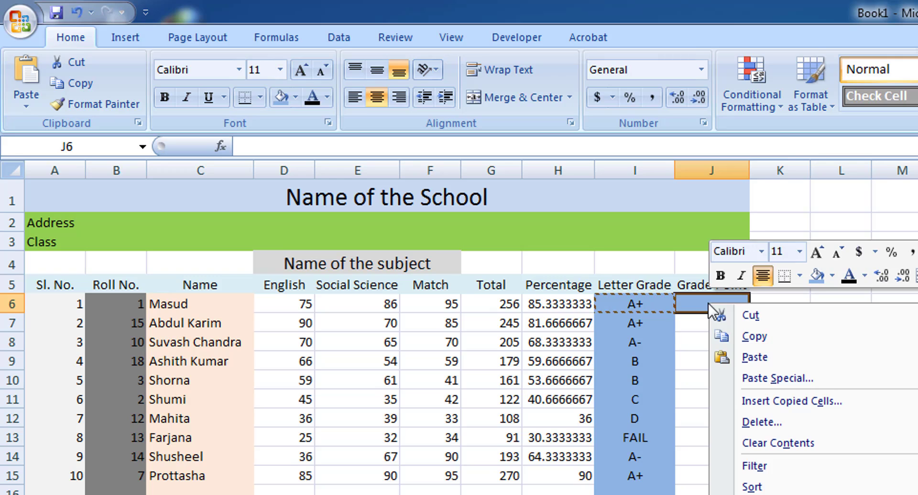
click(753, 358)
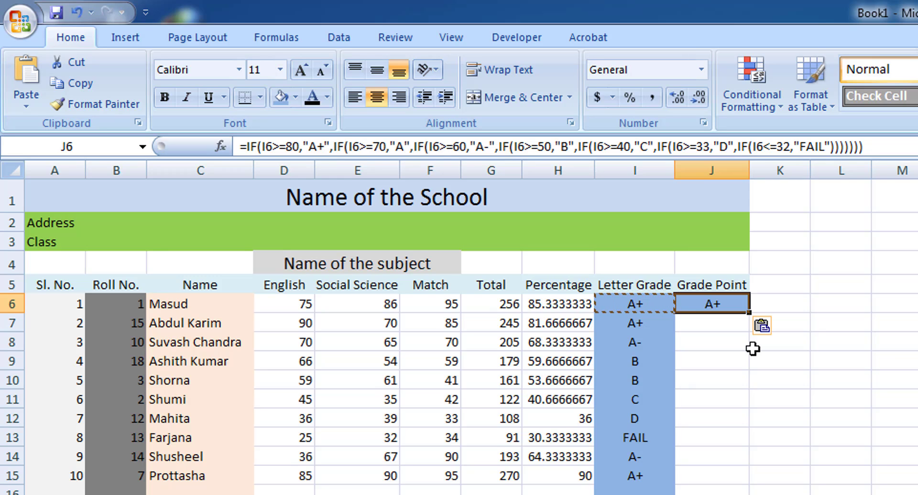
click(655, 301)
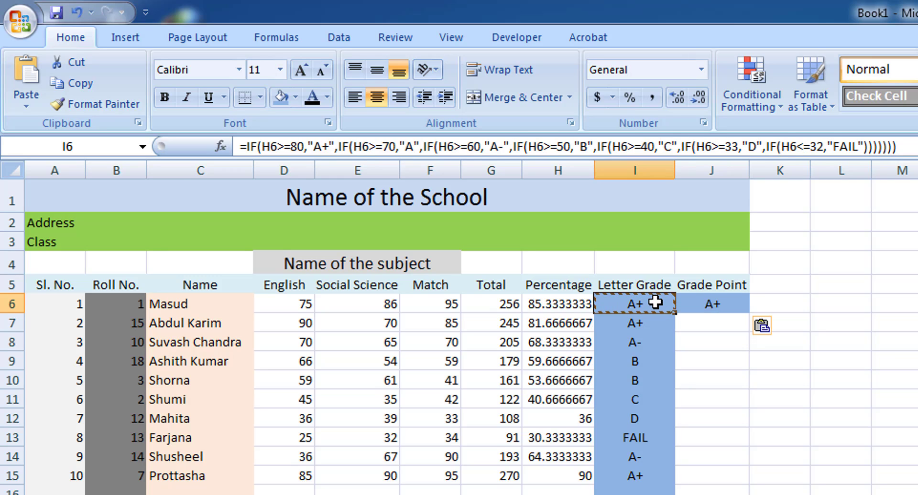
double_click(917, 419)
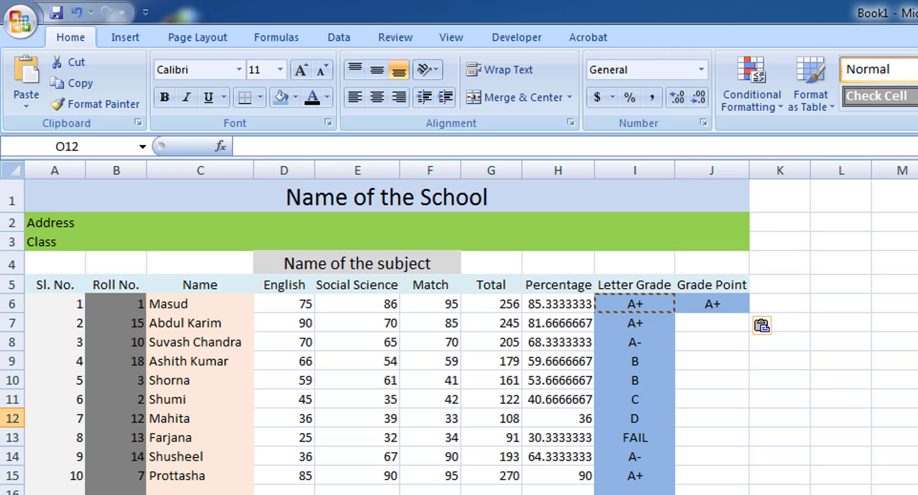
click(624, 309)
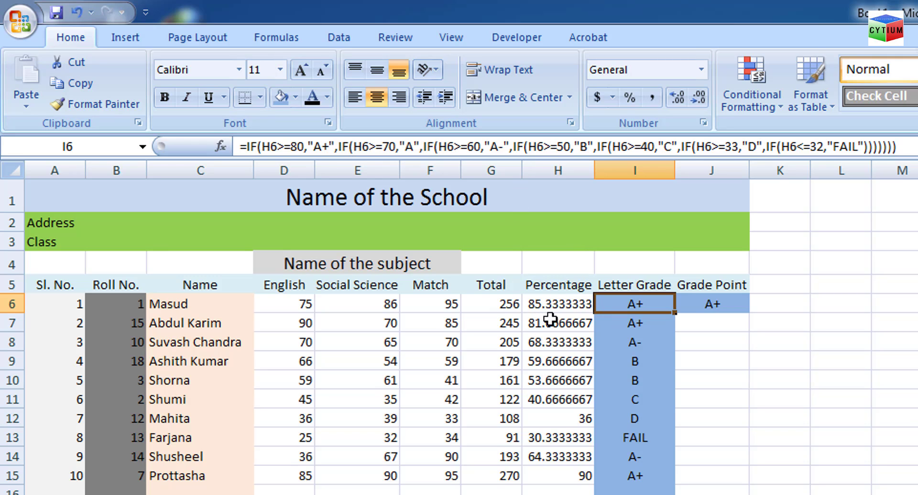
- Change the cell reference in the >=80 condition of the J6 formula to H6
click(720, 308)
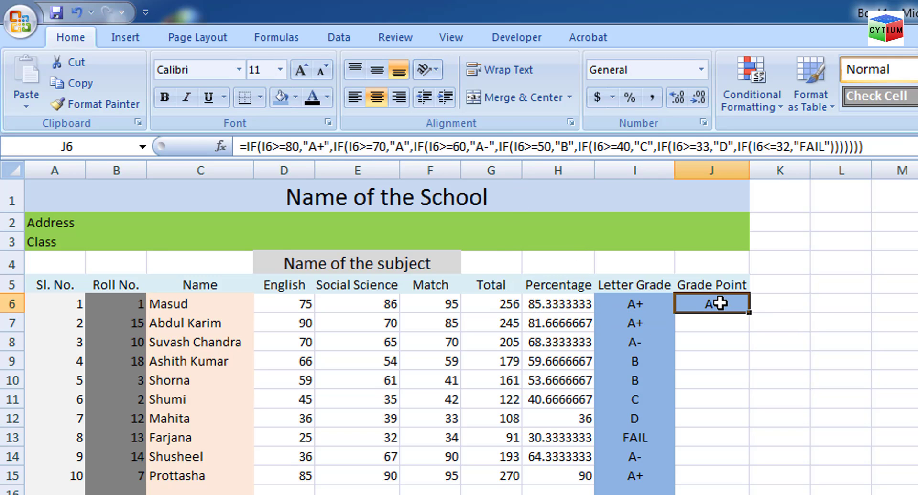
click(263, 146)
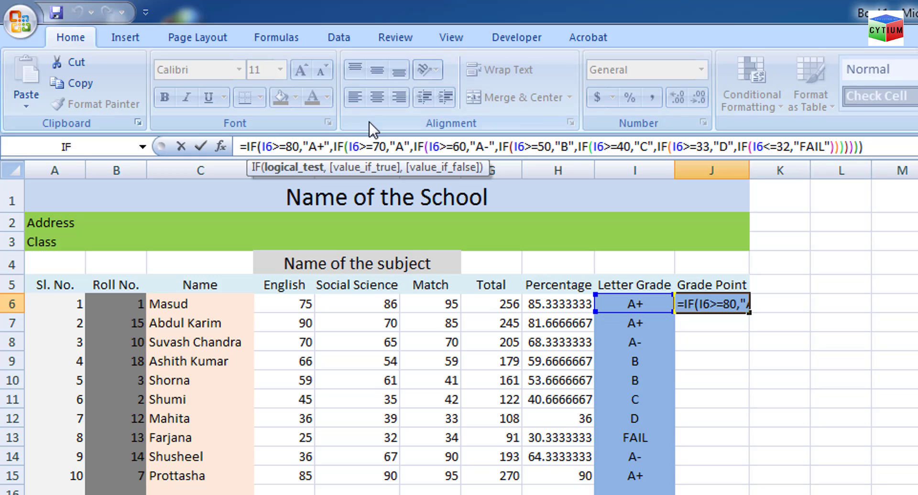
key(Delete)
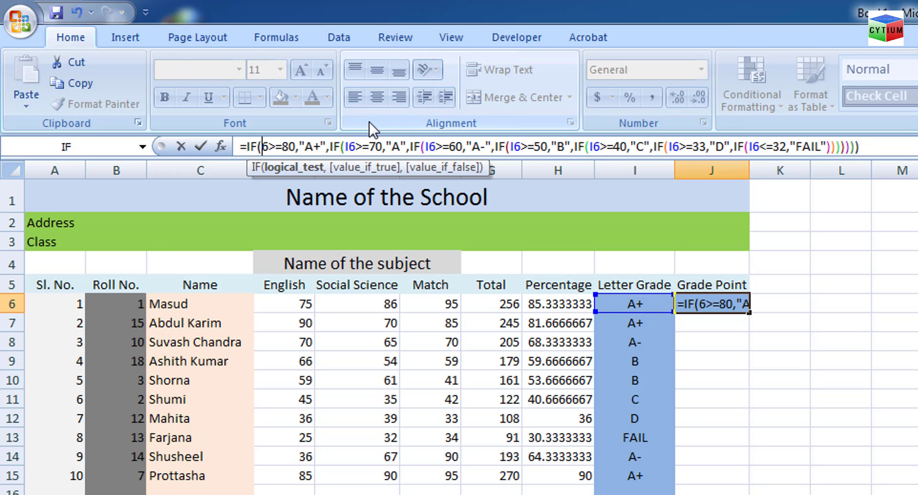
text(H)
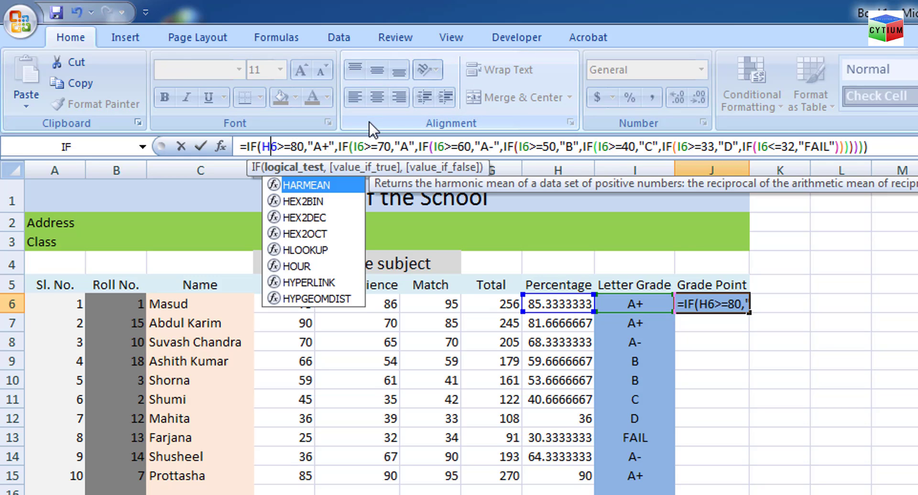
- Make the >=80 condition in the J6 formula return "5" instead of the letter grade
key(Right)
key(Right)
key(Right)
key(Right)
key(Right)
key(Right)
key(Right)
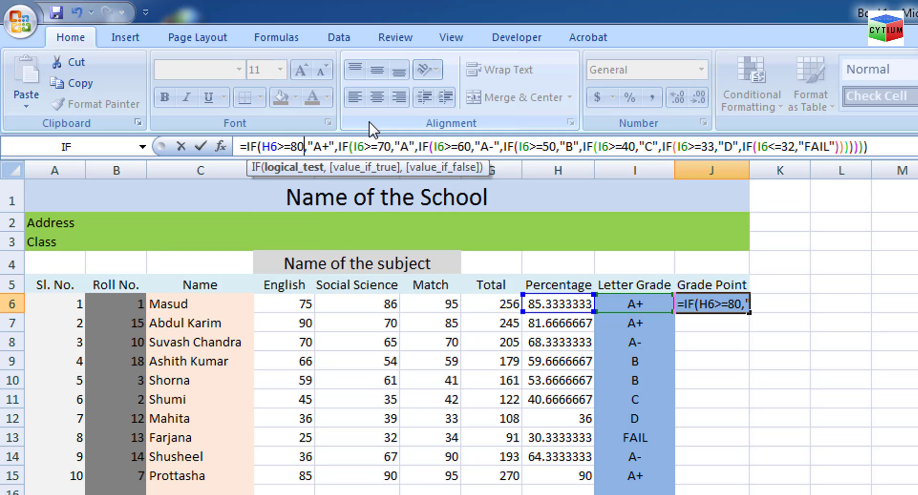
key(Delete)
key(Delete)
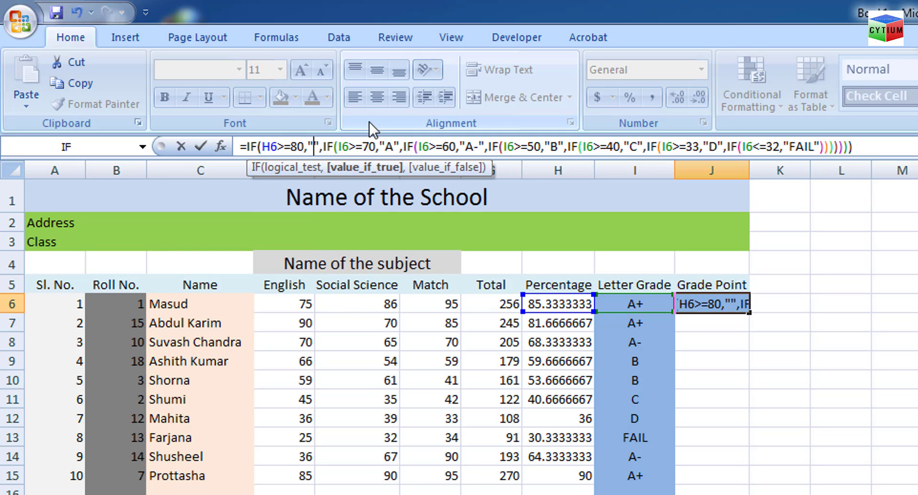
text(5)
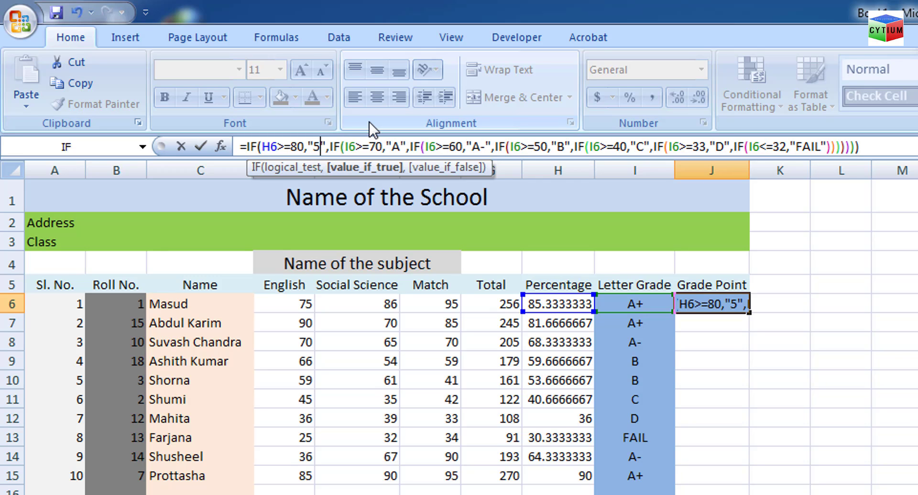
- Change the cell reference in the >=70 condition of the J6 formula to H6
key(Right)
key(Right)
key(Right)
key(Right)
key(Right)
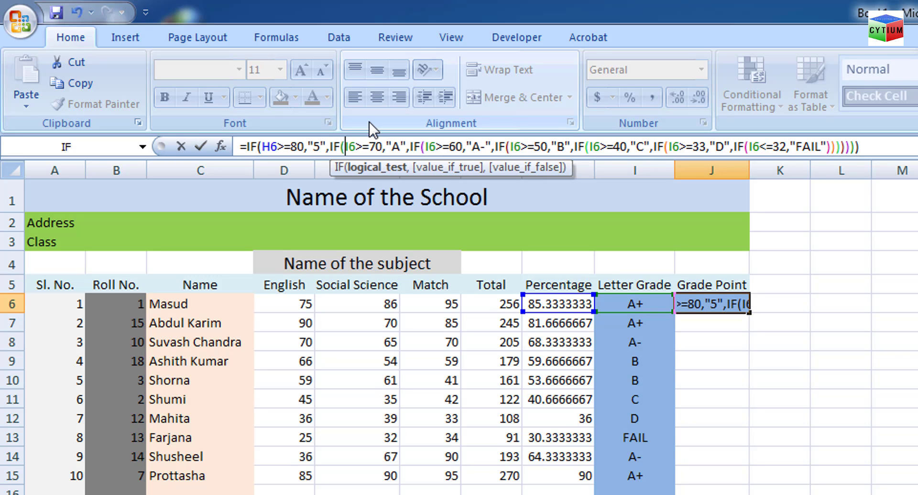
key(Delete)
text(h)
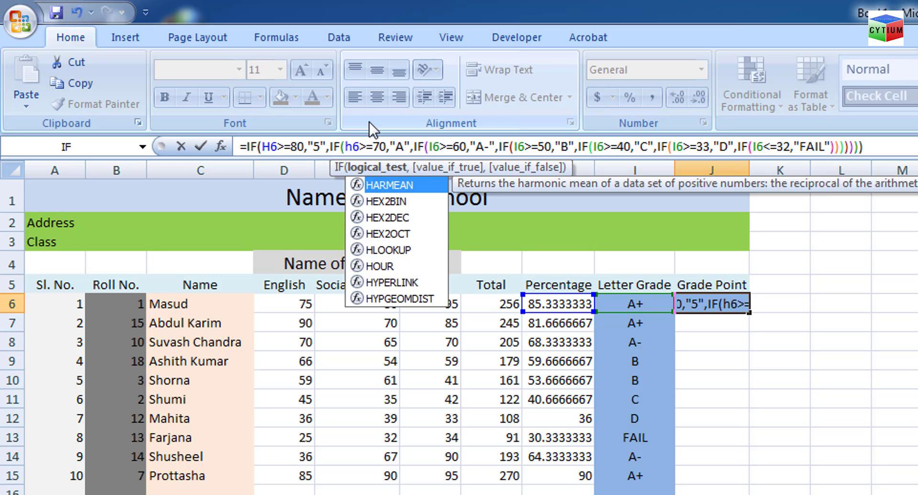
- Make the >=70 condition in the J6 formula return "4" instead of the letter grade
key(Right)
key(Right)
key(Right)
key(Right)
key(Right)
key(Right)
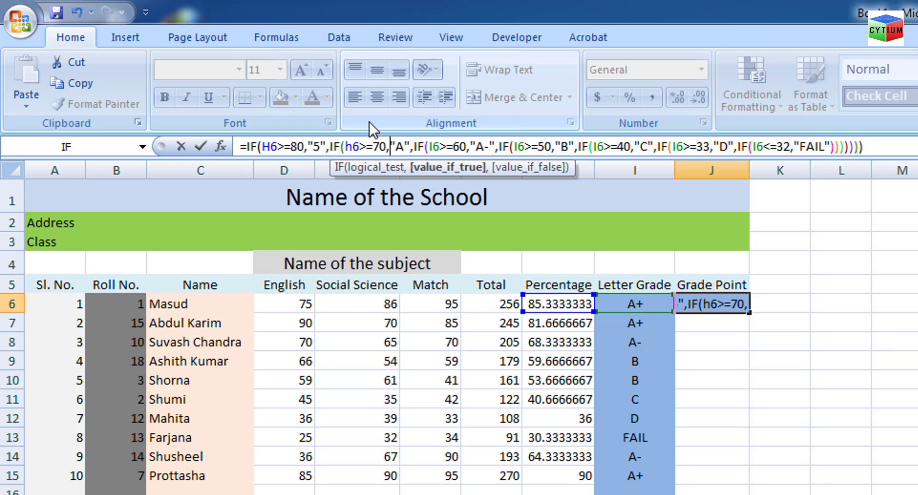
key(Right)
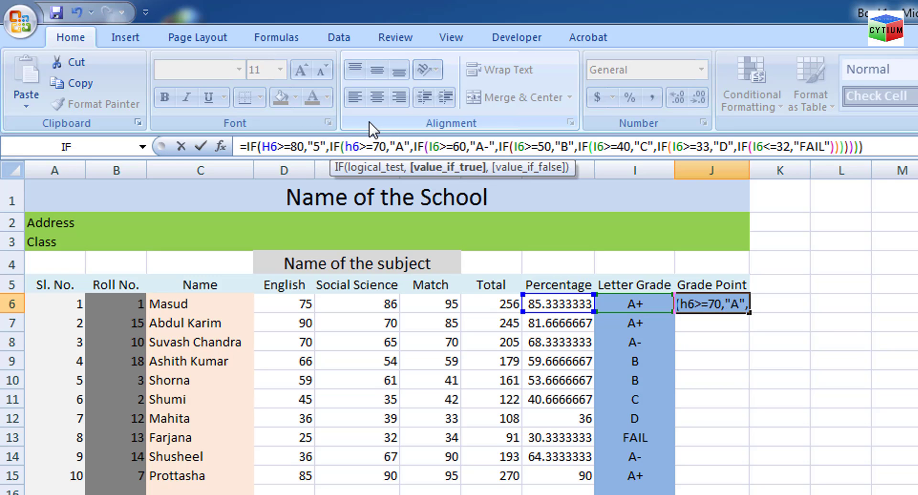
key(Delete)
text(4)
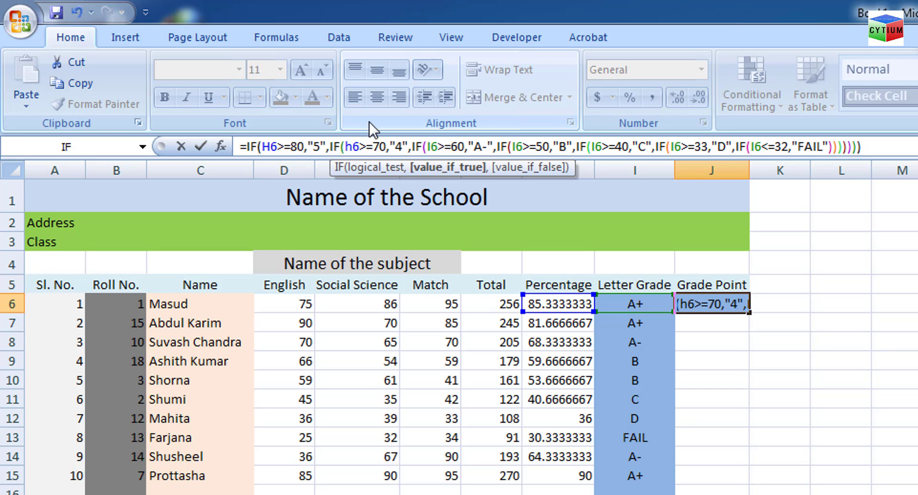
- Change the cell reference in the >=60 condition of the J6 formula to H6
key(Right)
key(Right)
key(Right)
key(Right)
key(Right)
key(Right)
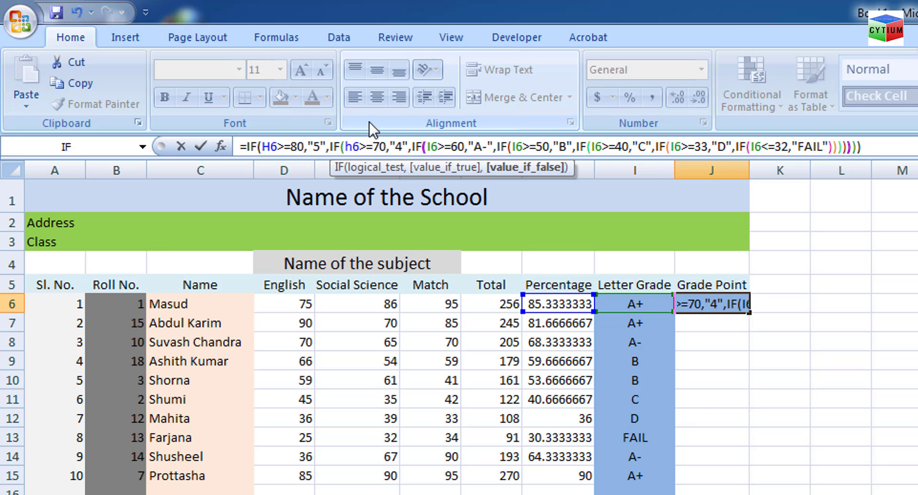
key(BackSpace)
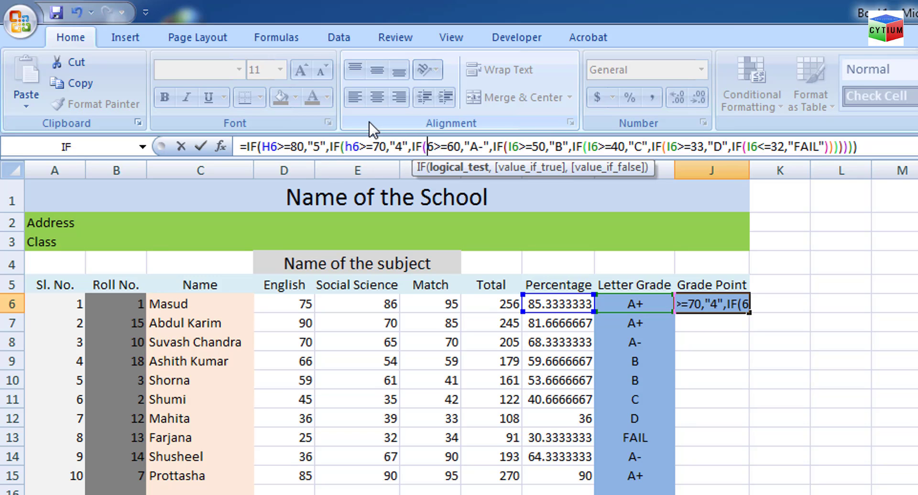
text(h)
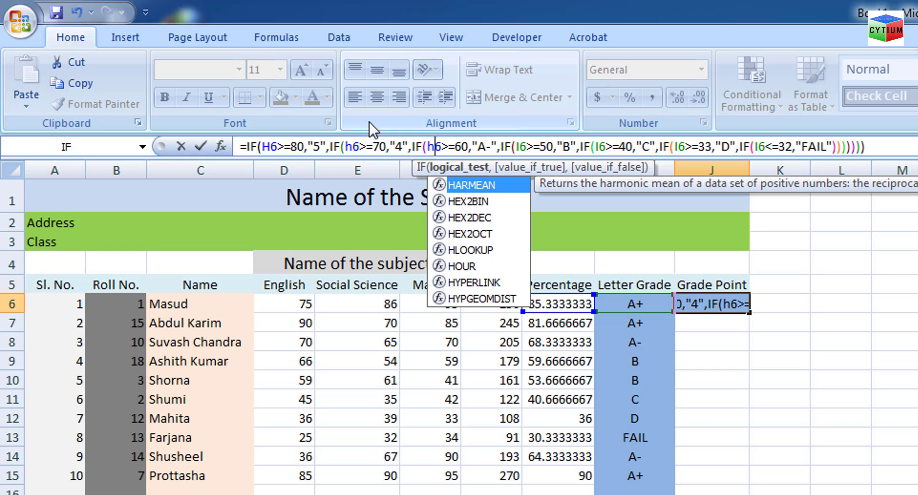
- Make the >=60 condition in the J6 formula return "3.5" instead of the letter grade
key(Right)
key(Right)
key(Right)
key(Right)
key(Right)
key(Right)
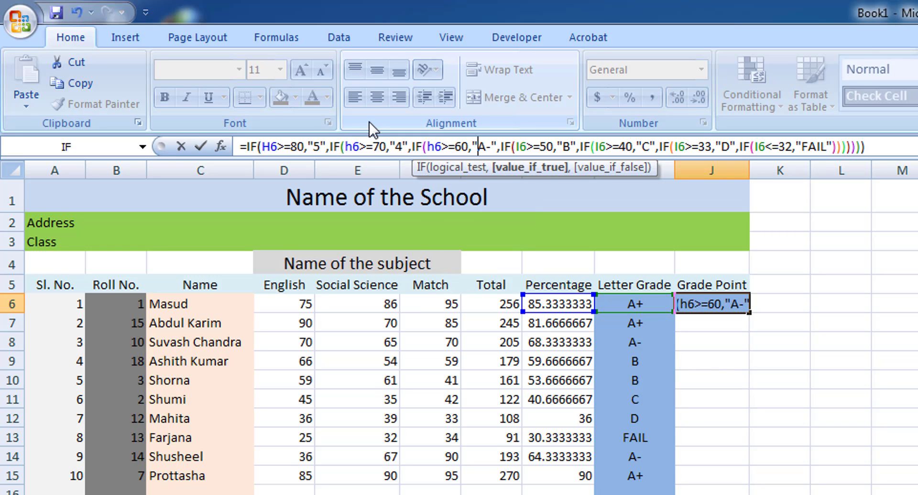
key(Delete)
key(Delete)
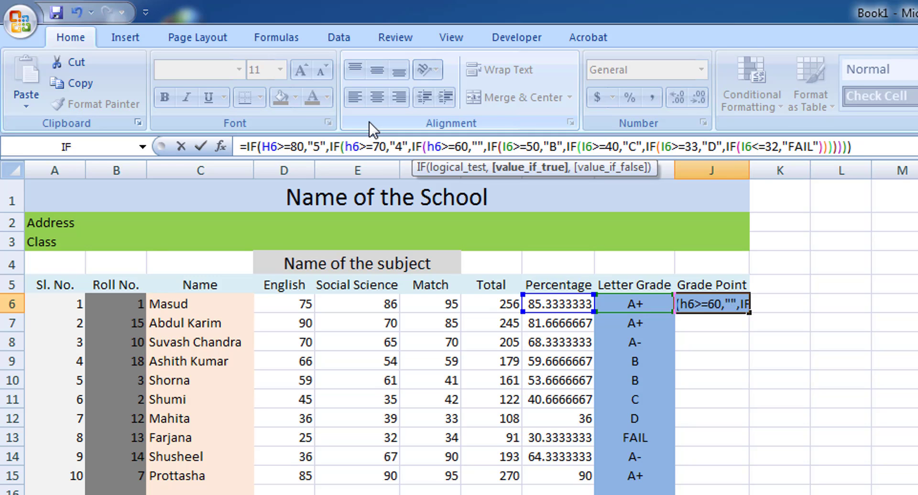
text(3.5)
key(Right)
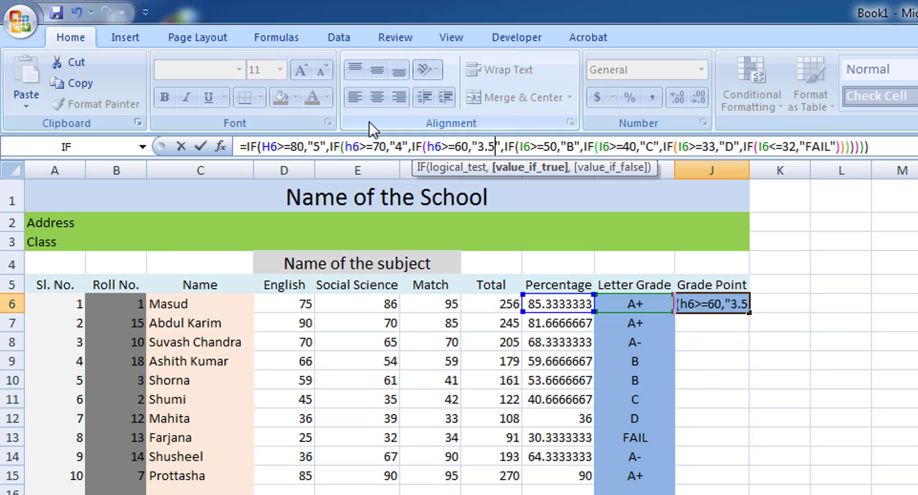
- Change the cell reference in the >=50 condition of the J6 formula to H6
key(Right)
key(Right)
key(Right)
key(Right)
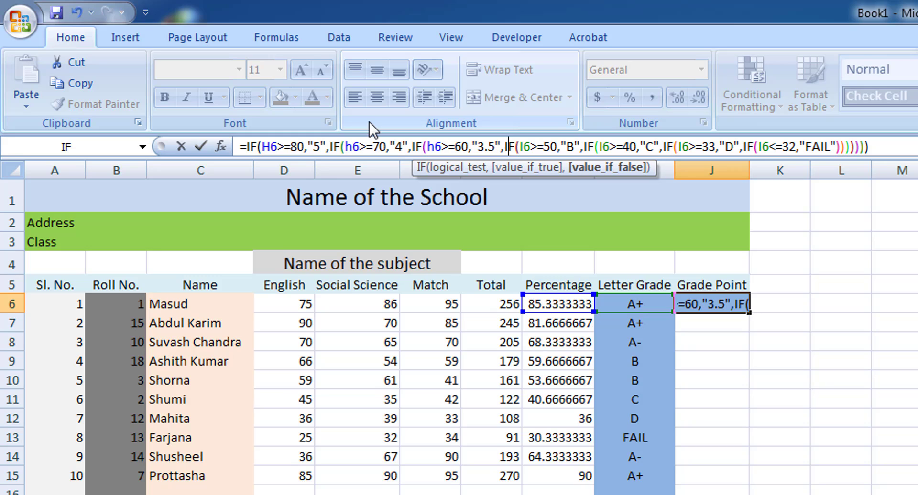
key(Right)
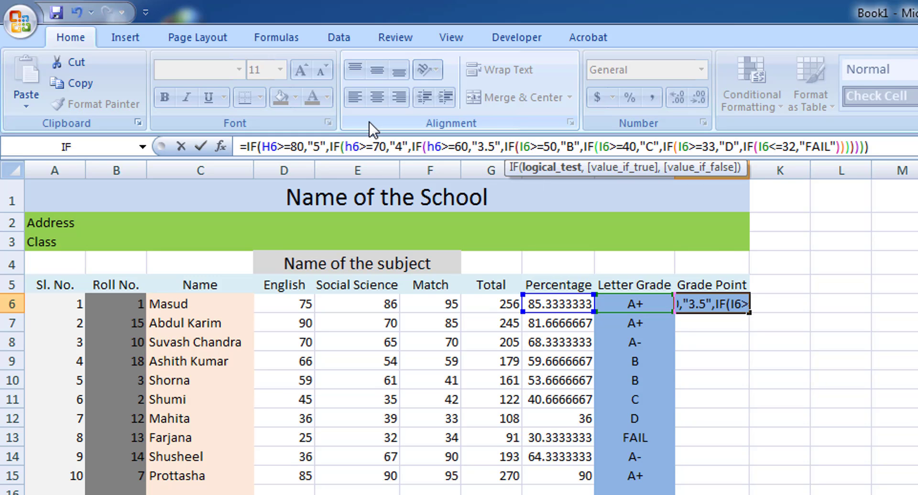
key(Delete)
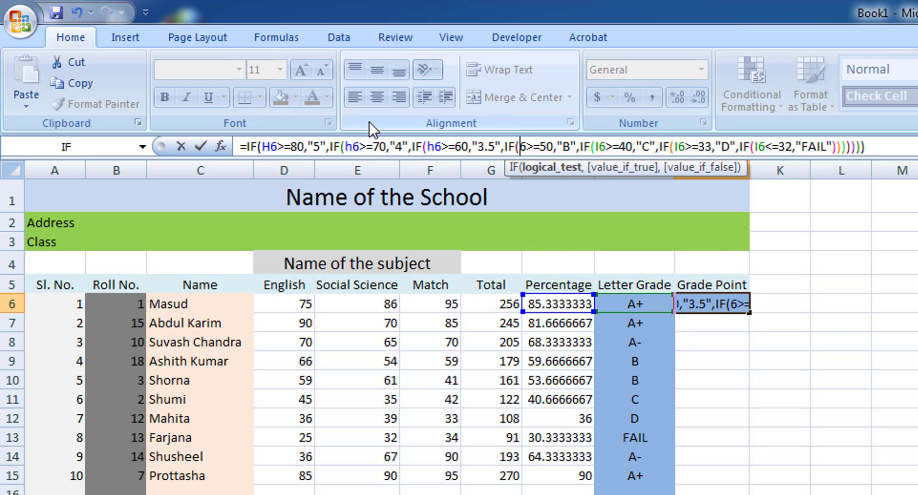
text(h)
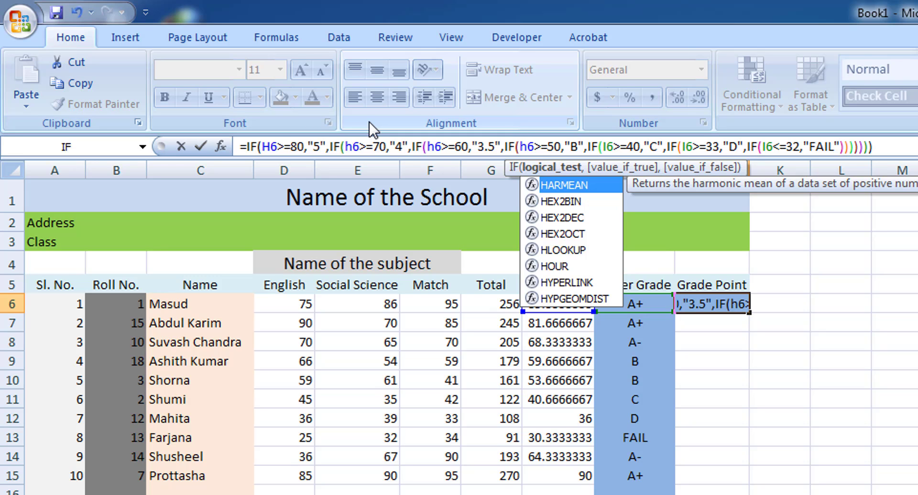
- Make the >=50 condition in the J6 formula return "3" instead of the letter grade
key(Right)
key(Right)
key(Right)
key(Right)
key(Right)
key(Right)
key(Right)
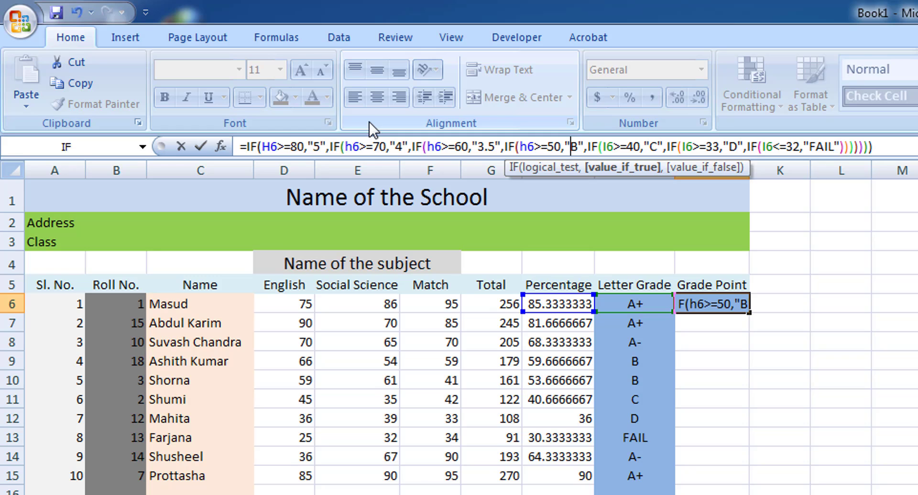
key(Delete)
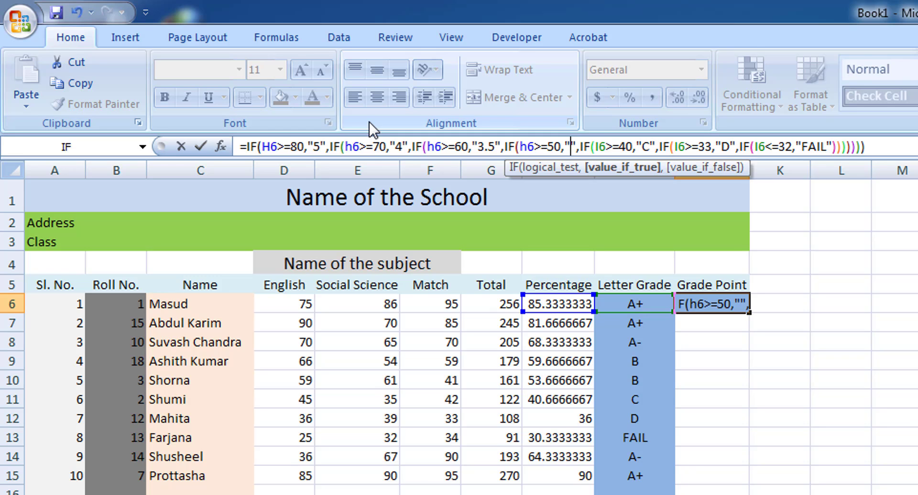
text(3)
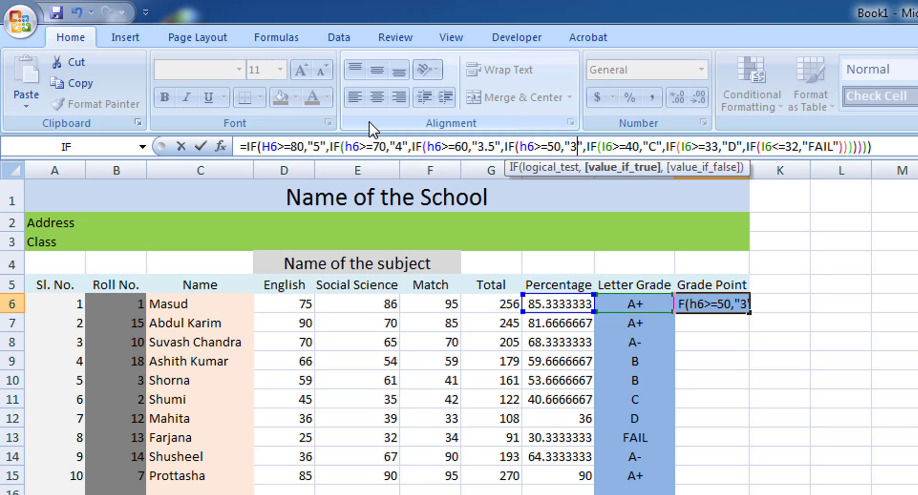
- Change the cell reference in the >=40 condition of the J6 formula to H6
key(Right)
key(Right)
key(Right)
key(Right)
key(Right)
key(Right)
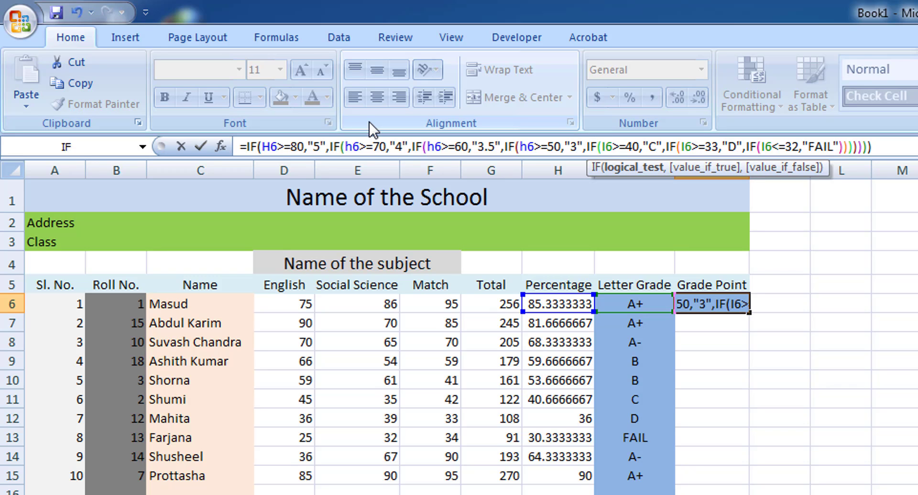
key(Delete)
text(h)
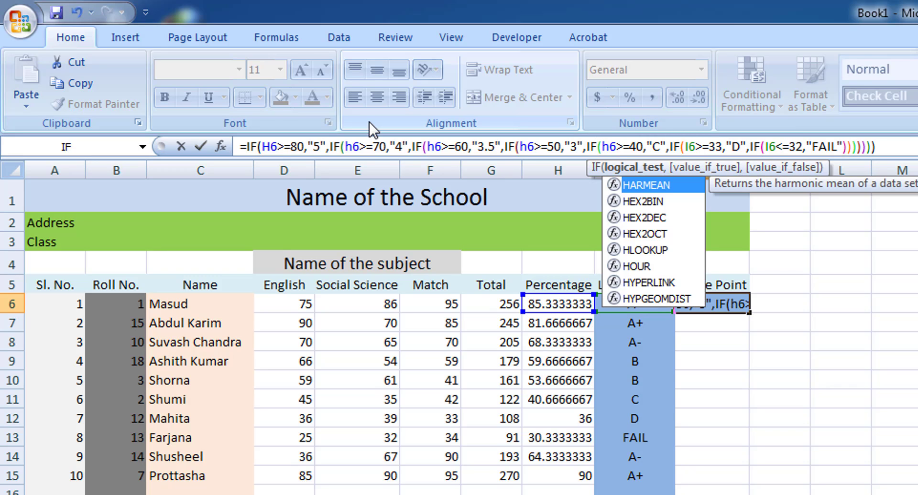
- Make the >=40 condition in the J6 formula return "2" instead of the letter grade
key(Right)
key(Right)
key(Right)
key(Right)
key(Right)
key(Right)
key(Right)
key(Right)
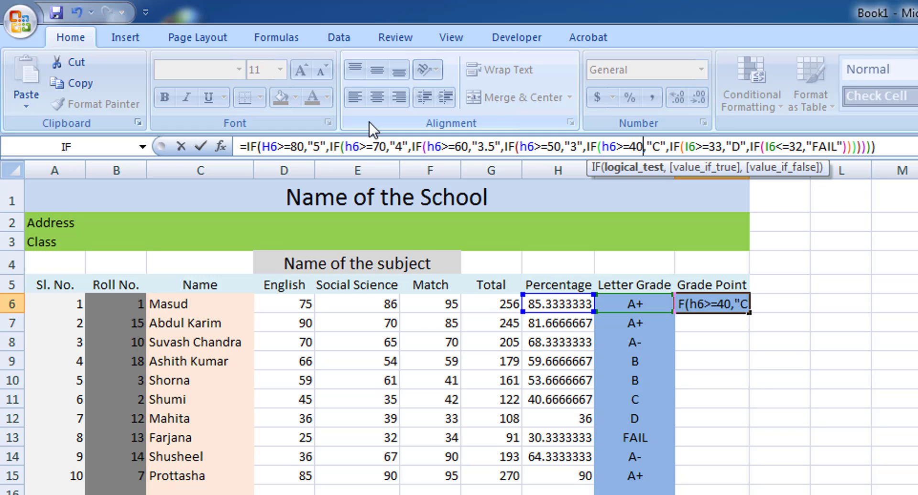
key(BackSpace)
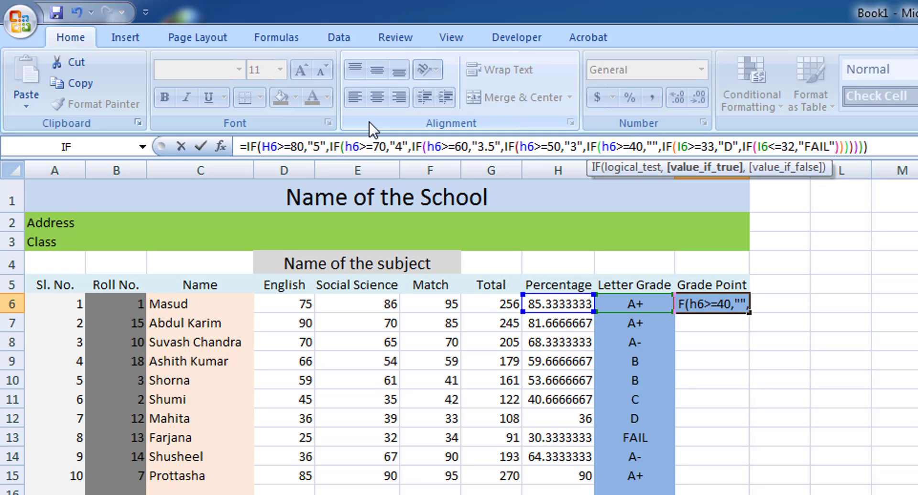
text(2)
- Change the cell reference in the >=33 condition of the J6 formula to H6
key(Right)
key(Right)
key(Right)
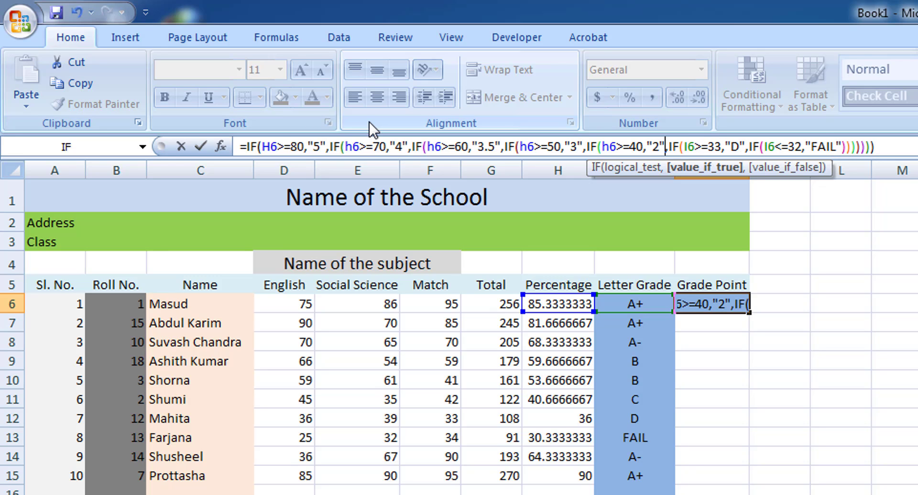
key(Right)
key(Right)
key(Right)
key(Right)
key(Right)
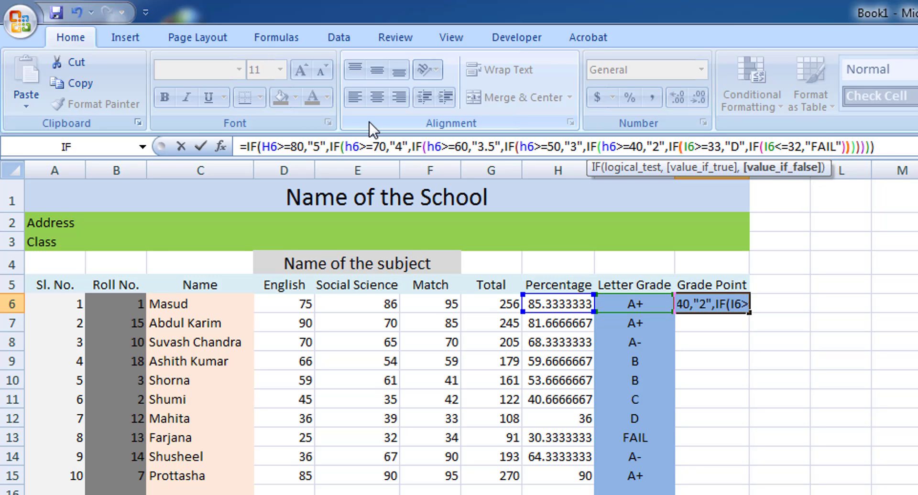
key(Left)
key(Left)
key(BackSpace)
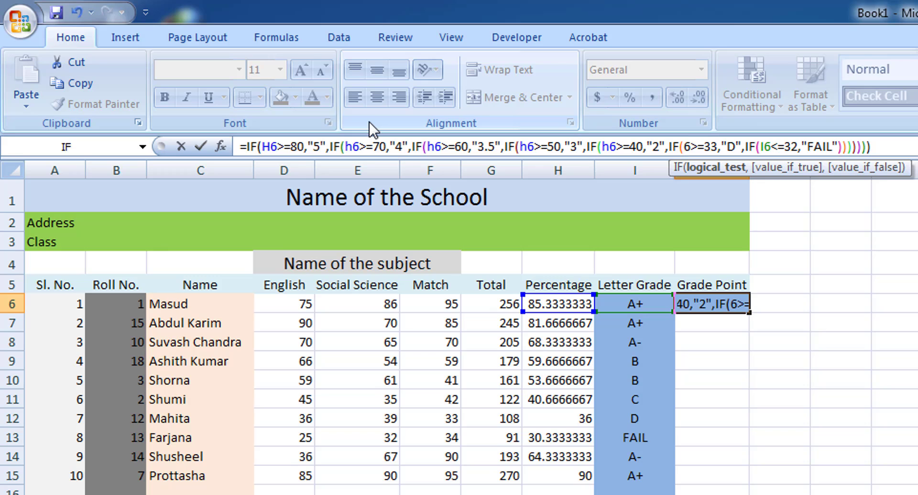
text(h)
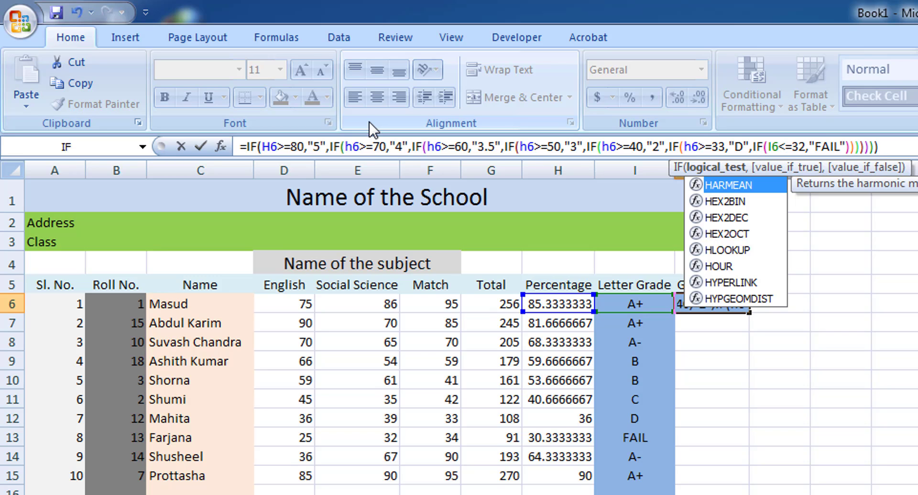
- Make the >=33 condition in the J6 formula return "1" instead of the letter grade
key(Right)
key(Right)
key(Right)
key(Right)
key(Right)
key(Right)
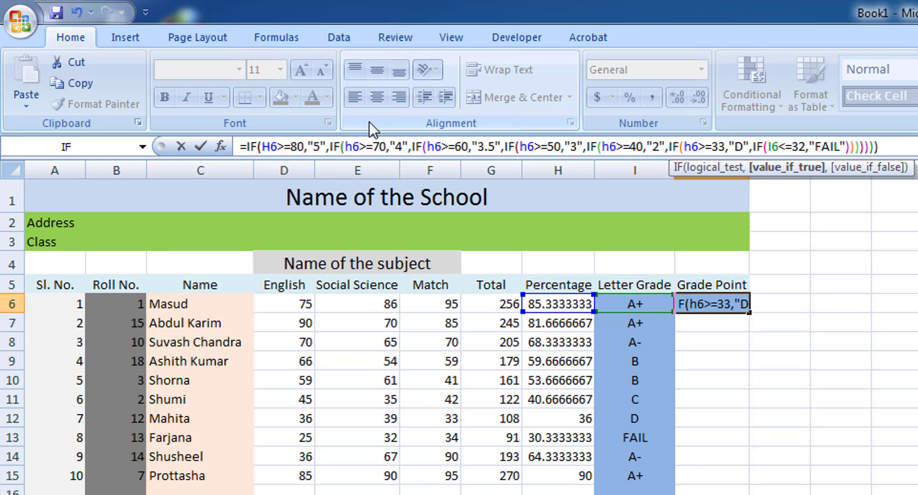
key(Right)
key(Delete)
text(1)
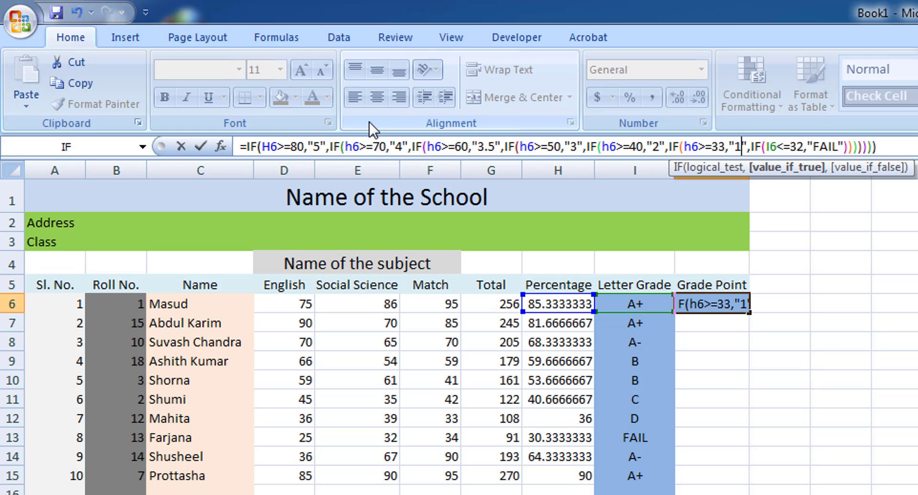
- Change the cell reference in the <=32 condition of the J6 formula to H6
key(Right)
key(Right)
key(Right)
key(Right)
key(Right)
key(Right)
key(Right)
key(Right)
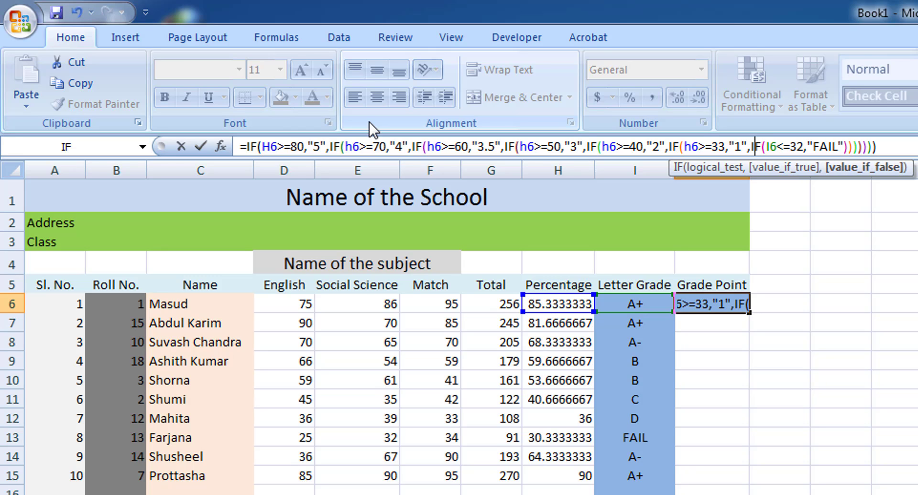
key(Right)
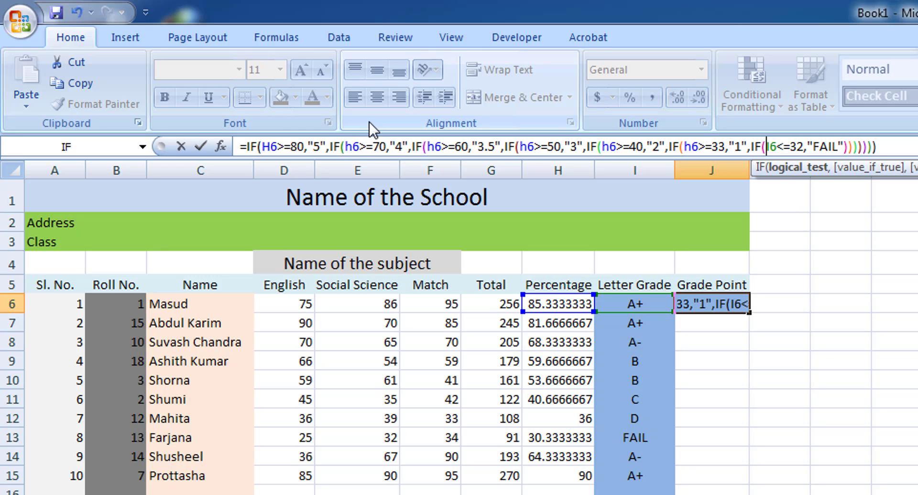
key(Delete)
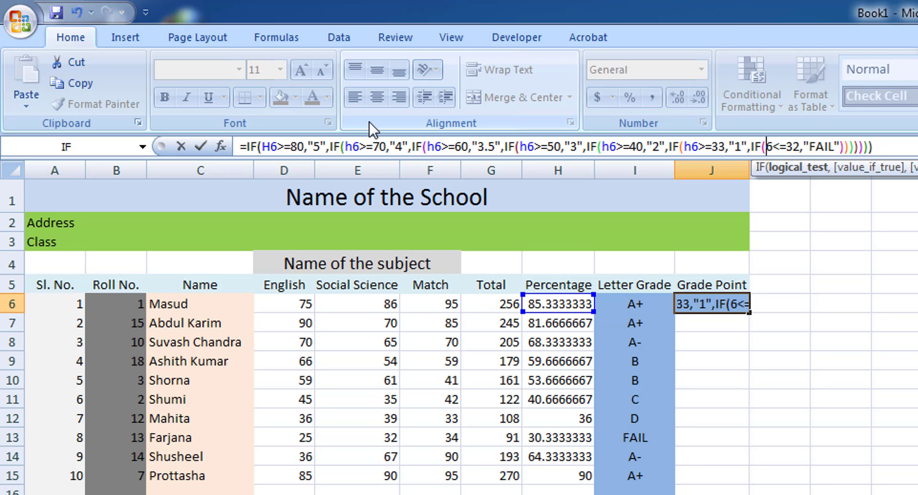
text(h)
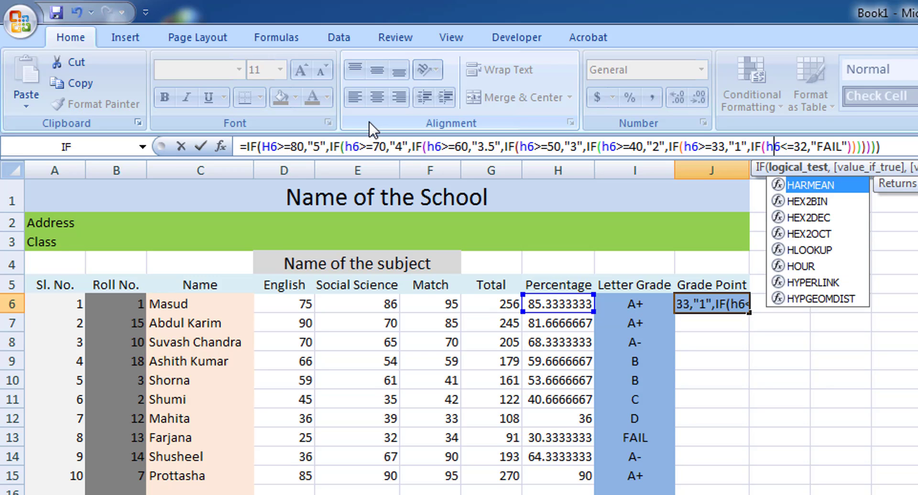
- Make the <=32 condition return "0" instead of "FAIL" and enter the completed formula in J6
key(Right)
key(Right)
key(Right)
key(Right)
key(Right)
key(Right)
key(Right)
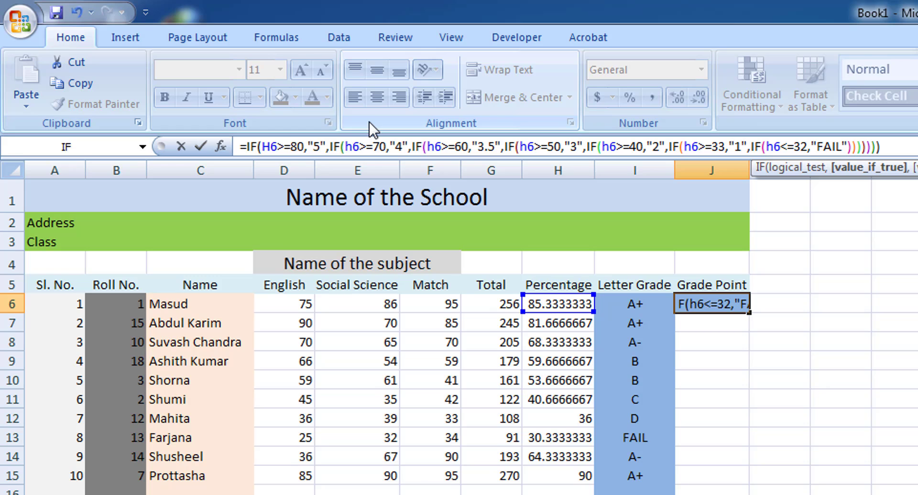
key(Delete)
key(Delete)
key(Delete)
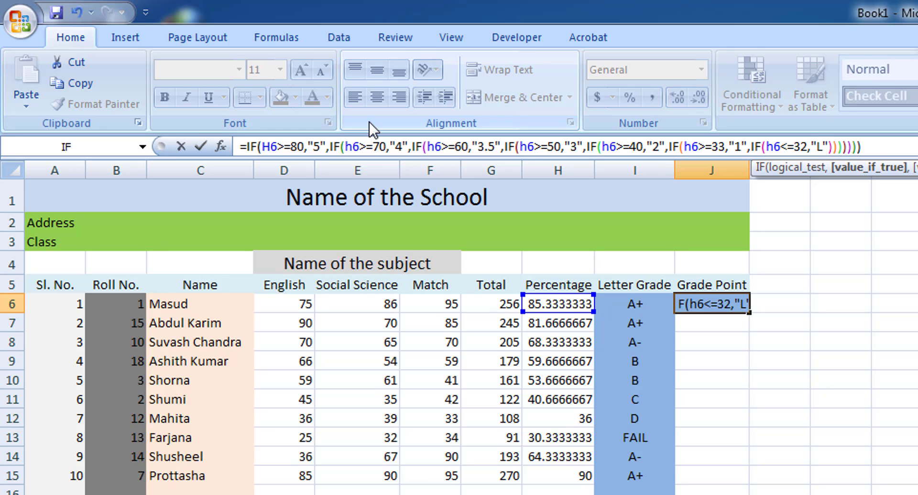
key(Delete)
text(0)
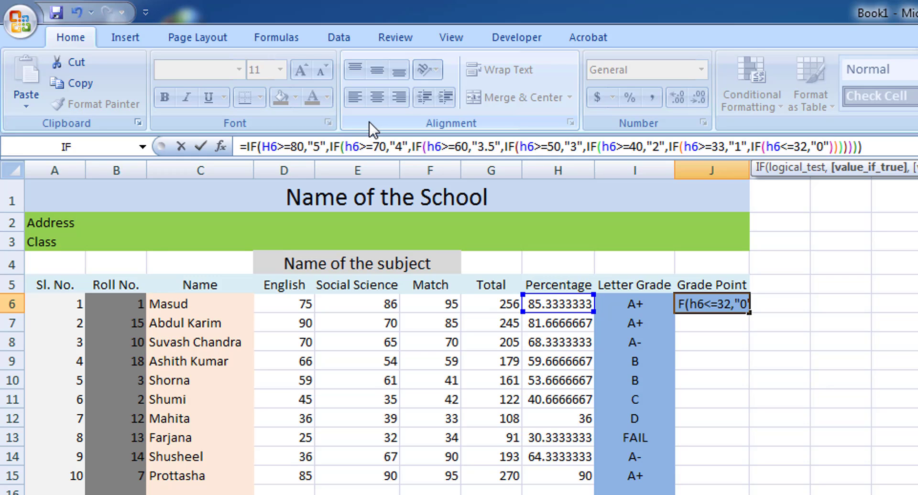
key(Return)
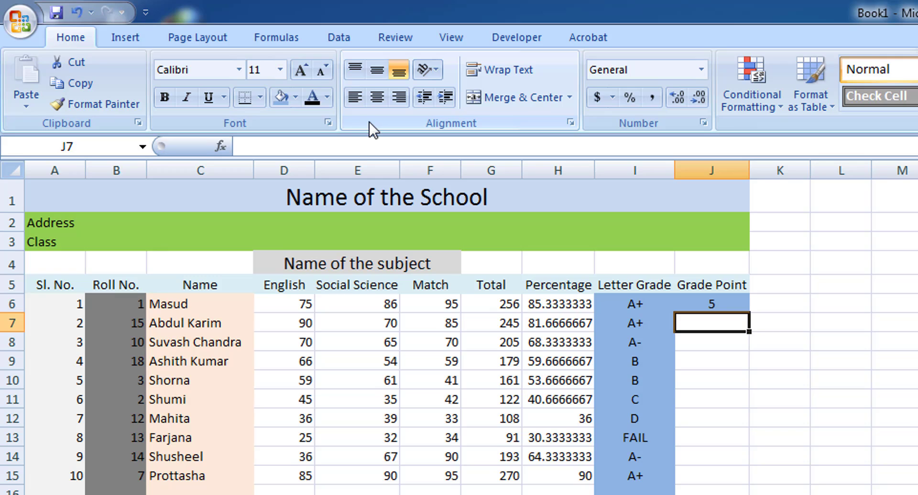
- Copy the J6 formula down to J15 and shade the Grade Point column from J6 downward light olive green
click(729, 303)
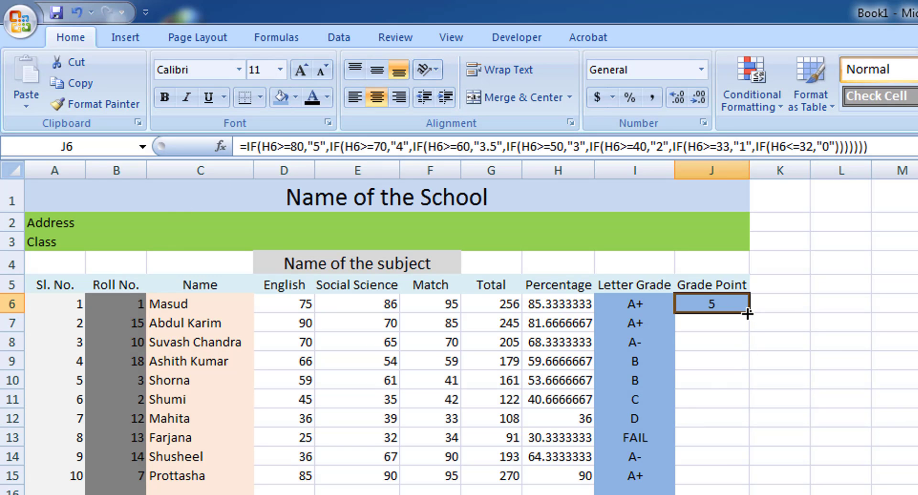
double_click(748, 313)
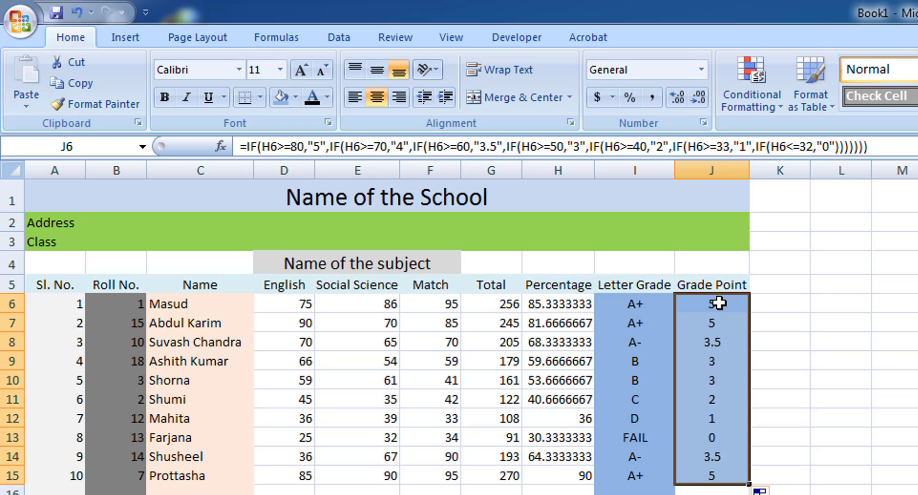
drag(718, 303, 713, 494)
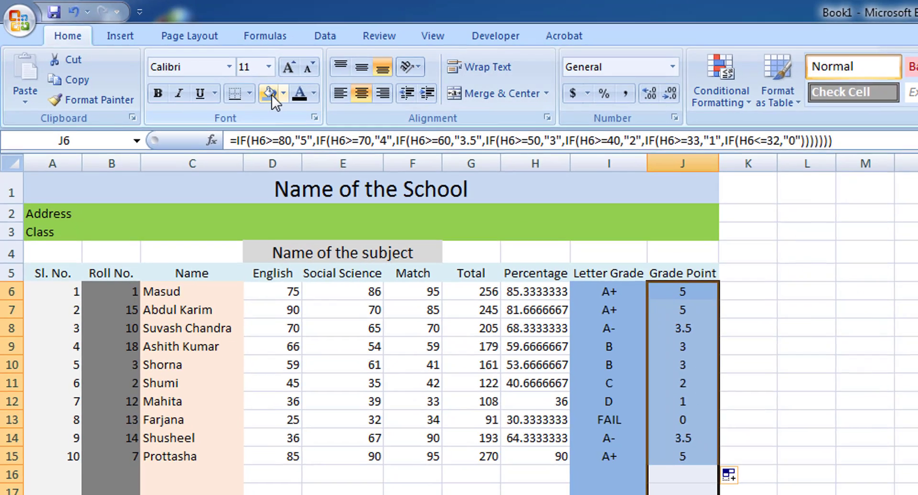
click(285, 95)
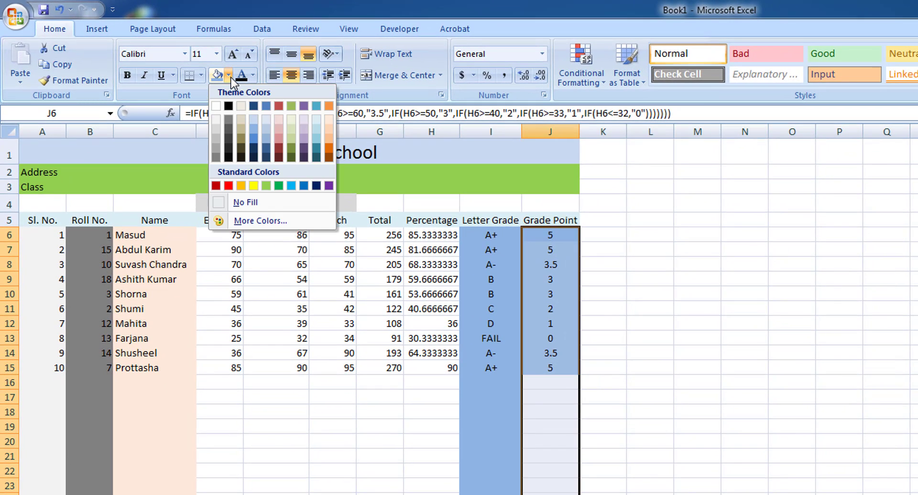
click(292, 127)
click(814, 216)
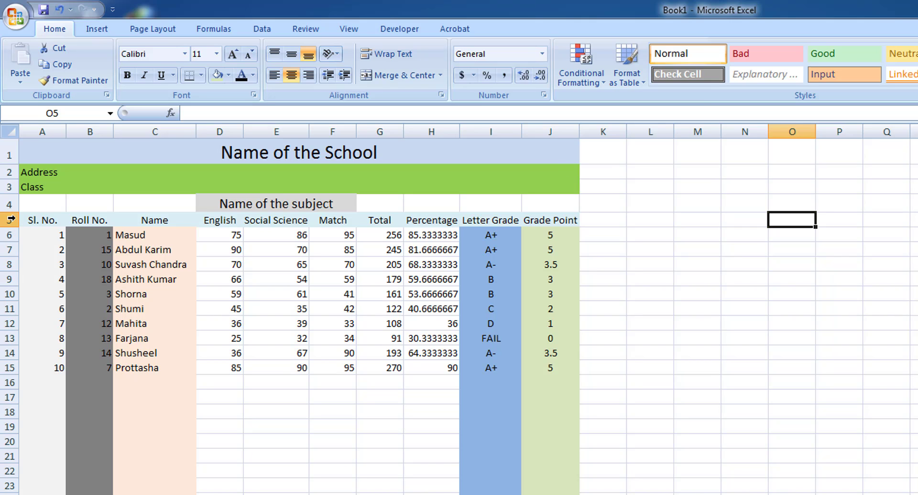
- Apply all borders and a thick box border to the result table from the row 5 headings downward, columns A to J
drag(29, 220, 559, 494)
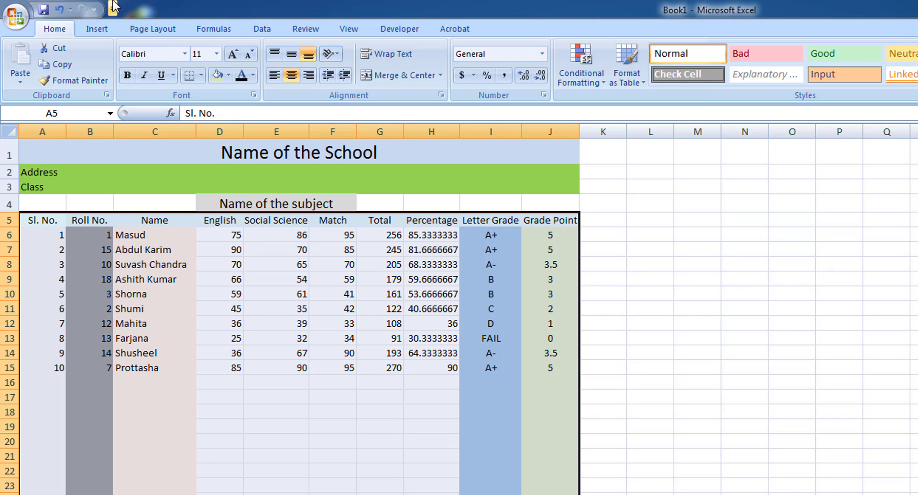
click(254, 81)
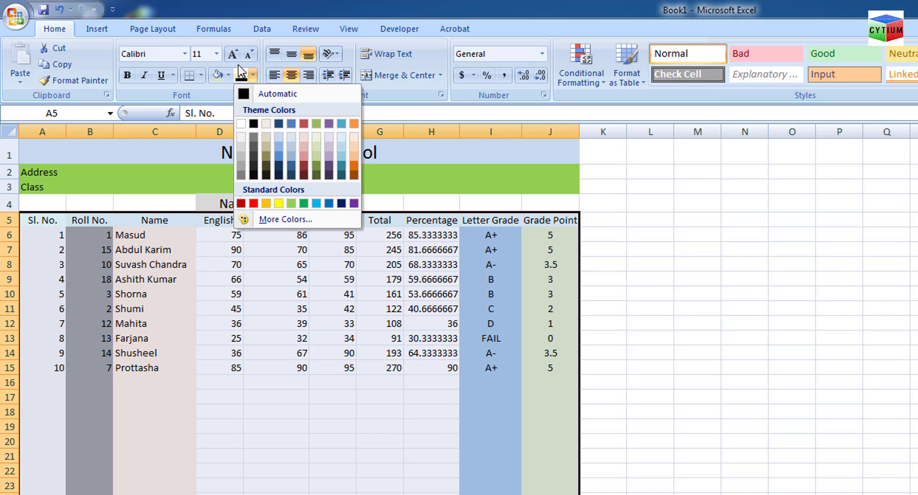
click(202, 75)
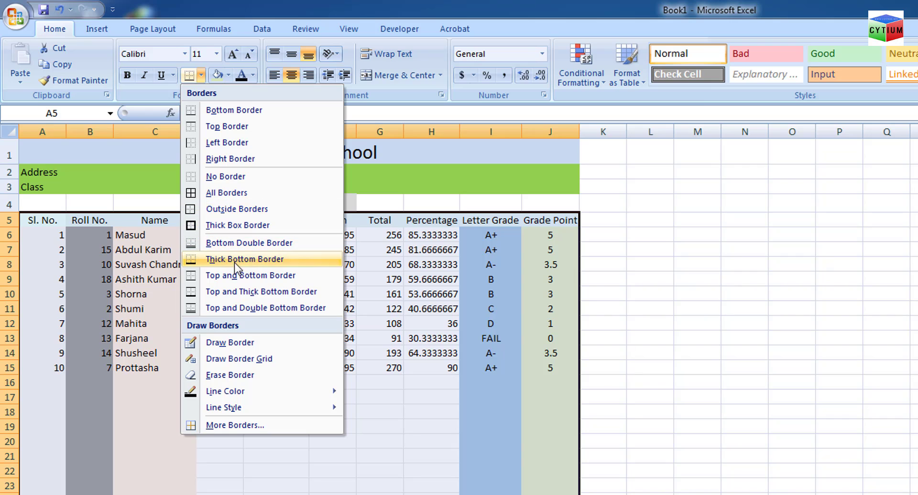
click(214, 194)
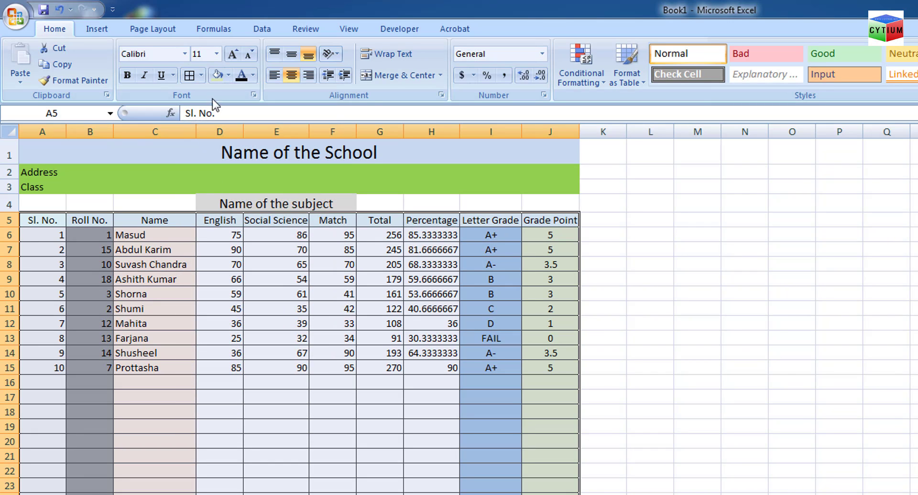
click(201, 75)
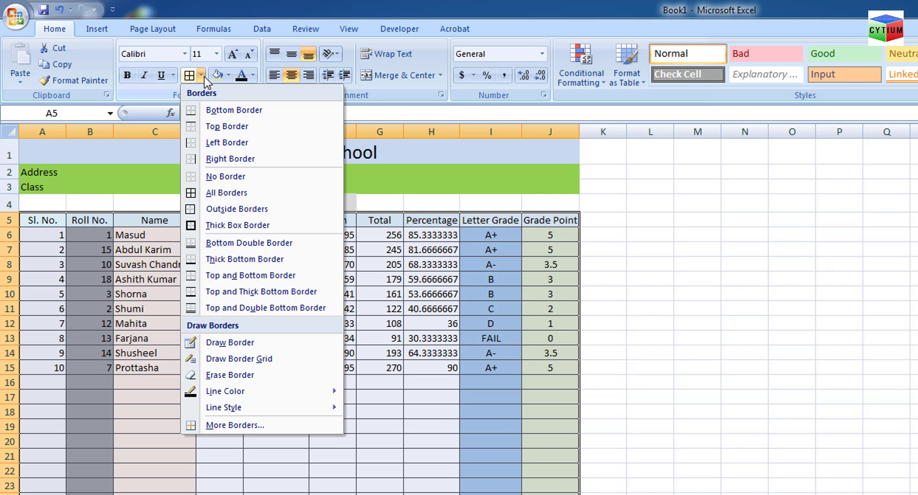
click(241, 225)
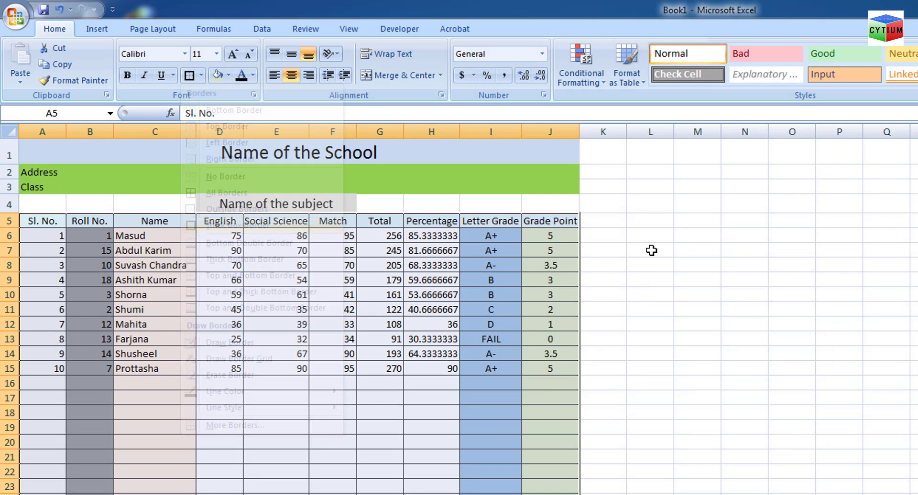
click(801, 278)
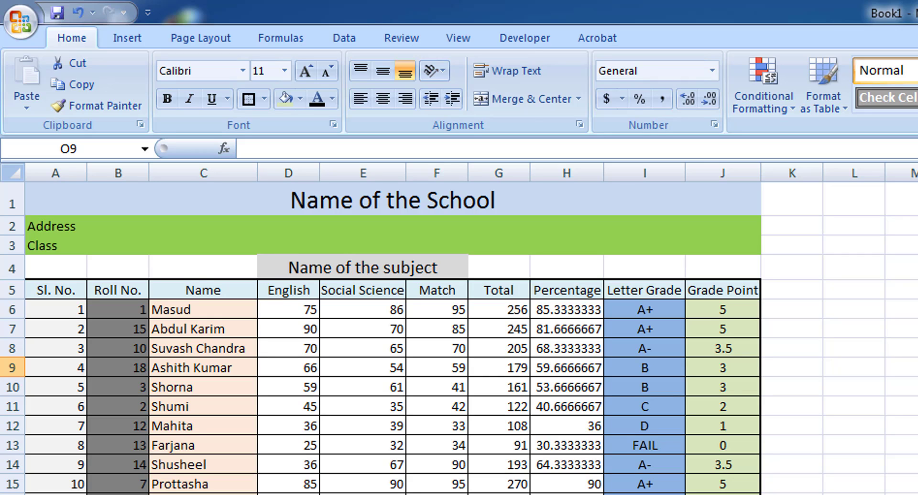
- Test the grade formulas by setting the row 13 English mark to 33 and the Social Science mark to 32
click(311, 448)
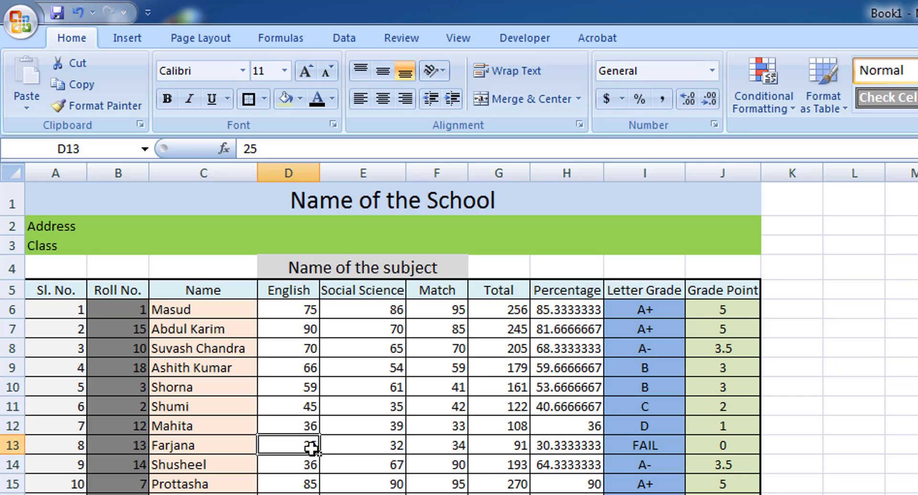
text(3)
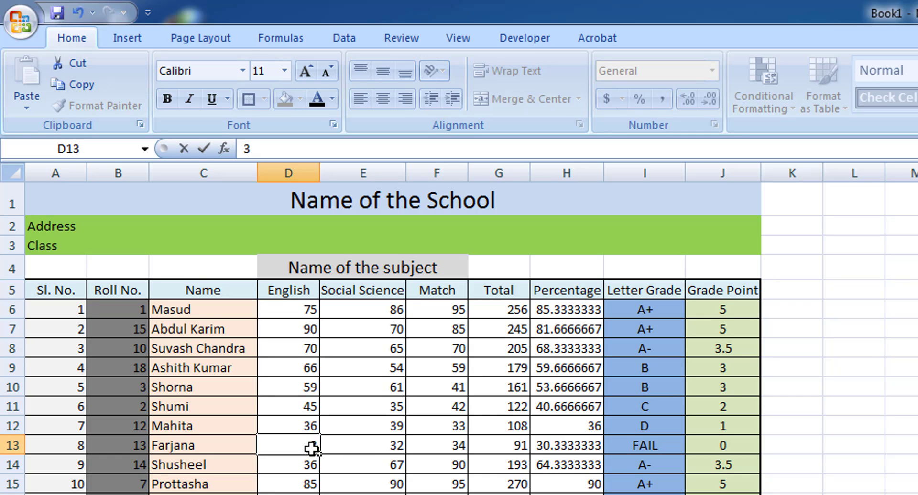
text(3)
key(Tab)
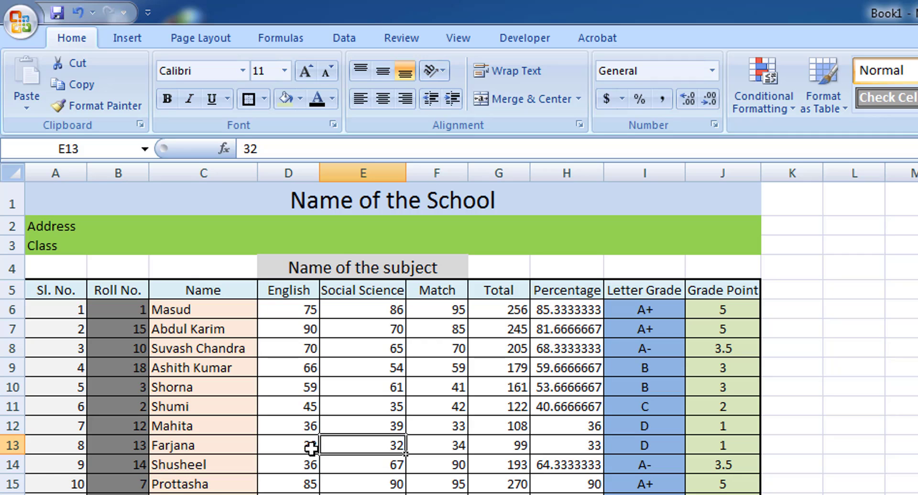
text(32)
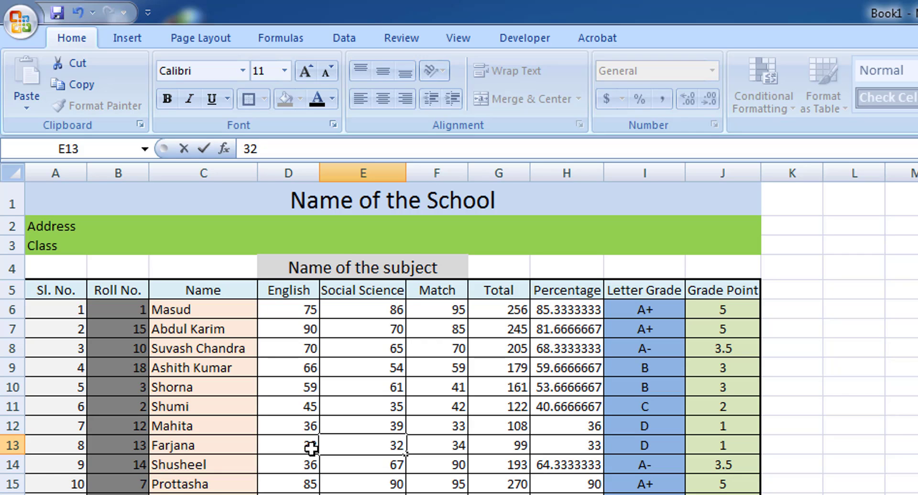
key(Return)
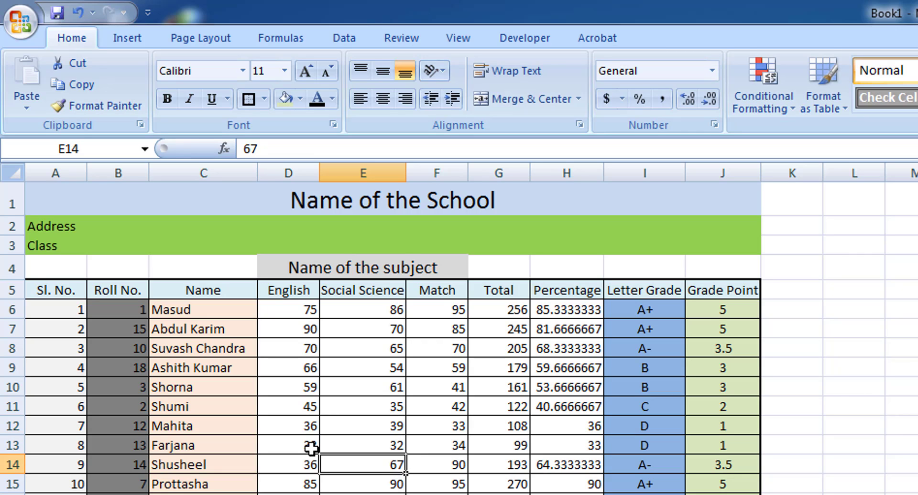
- Set the English mark in D13 to 32 to test the boundary between the pass and fail conditions
key(Up)
key(Left)
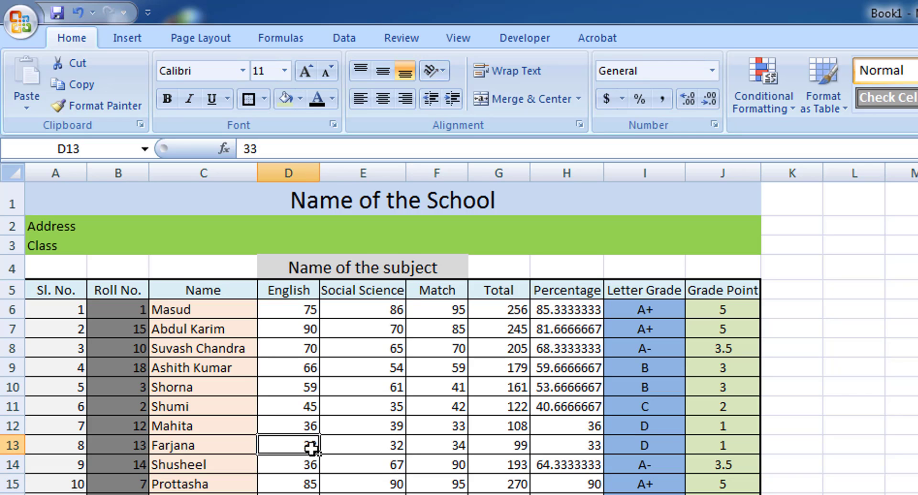
text(32)
key(Return)
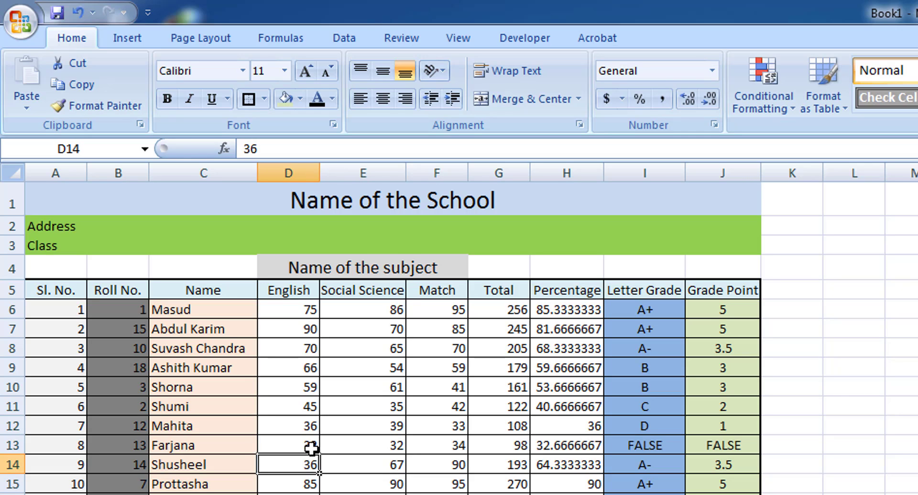
key(Up)
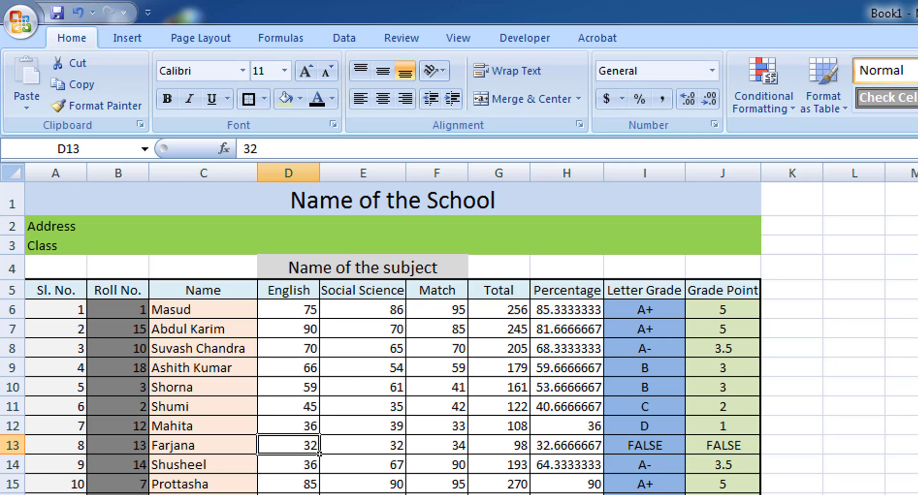
key(Right)
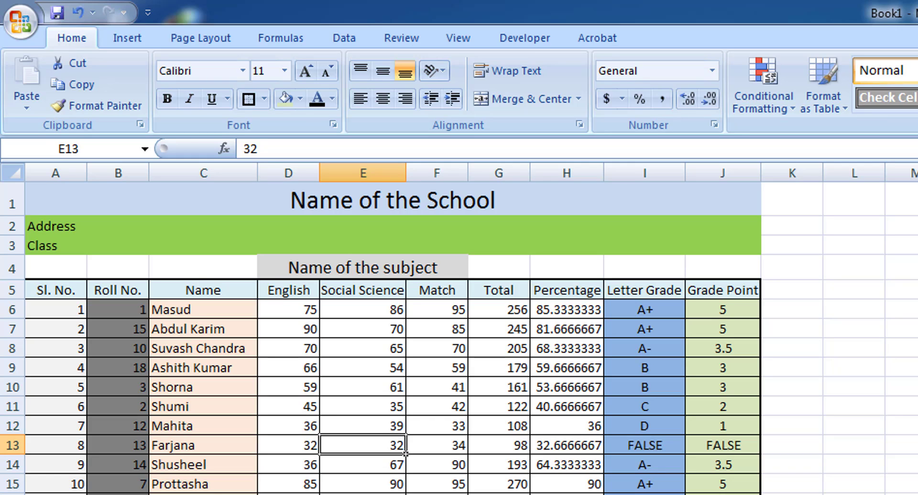
- Undo the test entries made to the row 13 marks
key(ctrl+z)
key(Right)
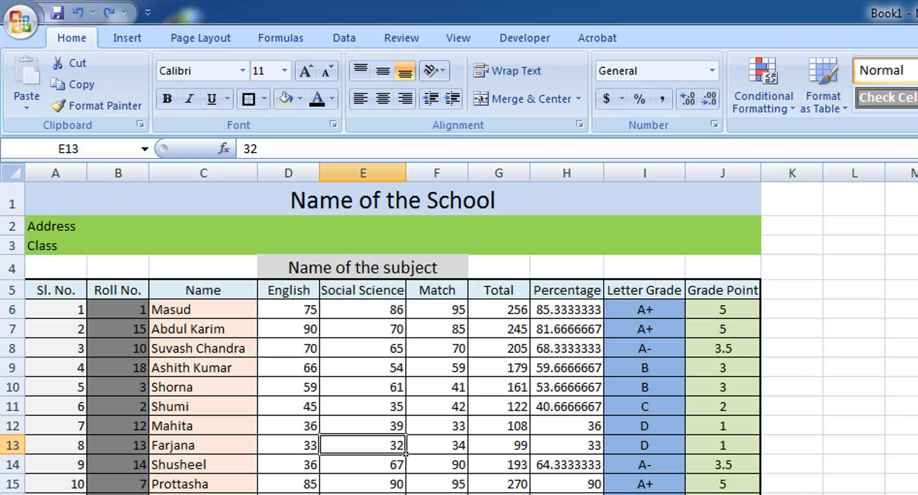
key(ctrl+z)
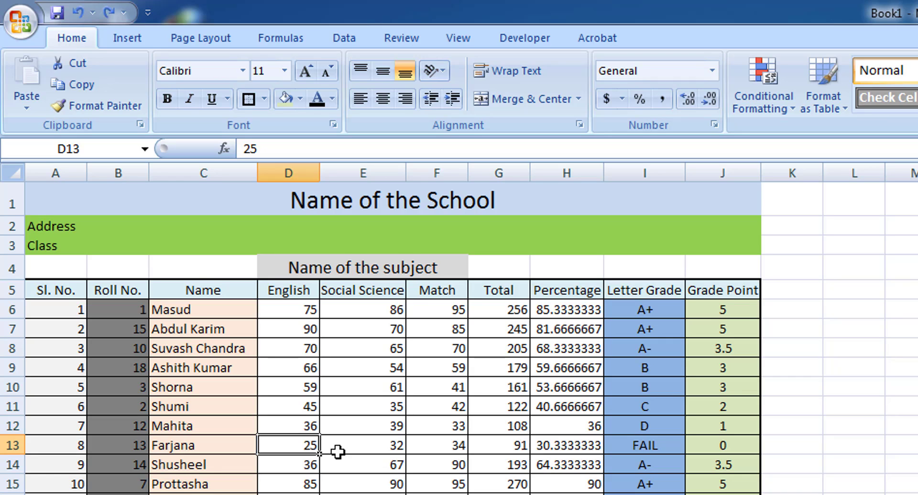
- Set the English mark in D13 to 30
text(3)
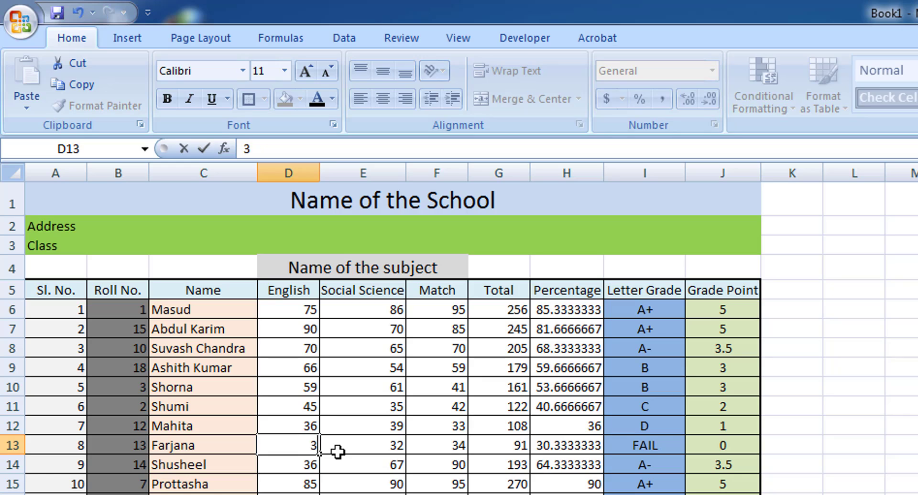
text(0)
key(Return)
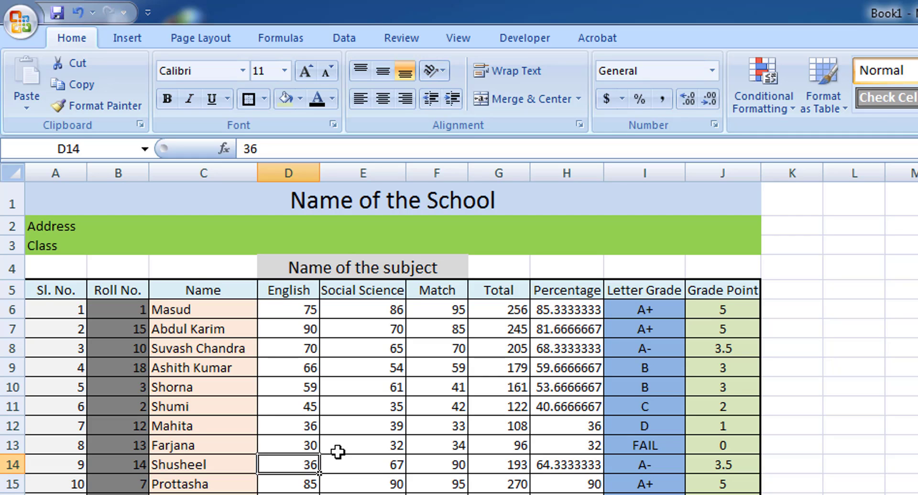
key(Up)
- Try a Social Science mark of 42 in E13, and undo that entry
click(338, 452)
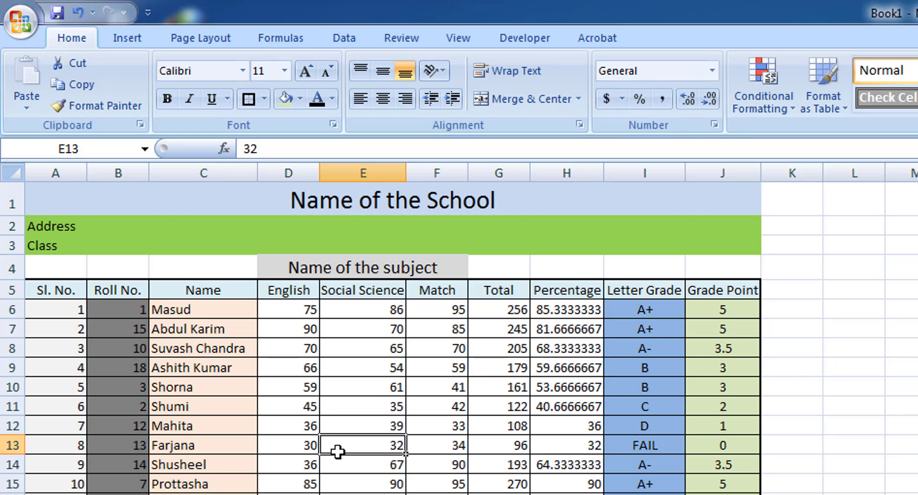
text(42)
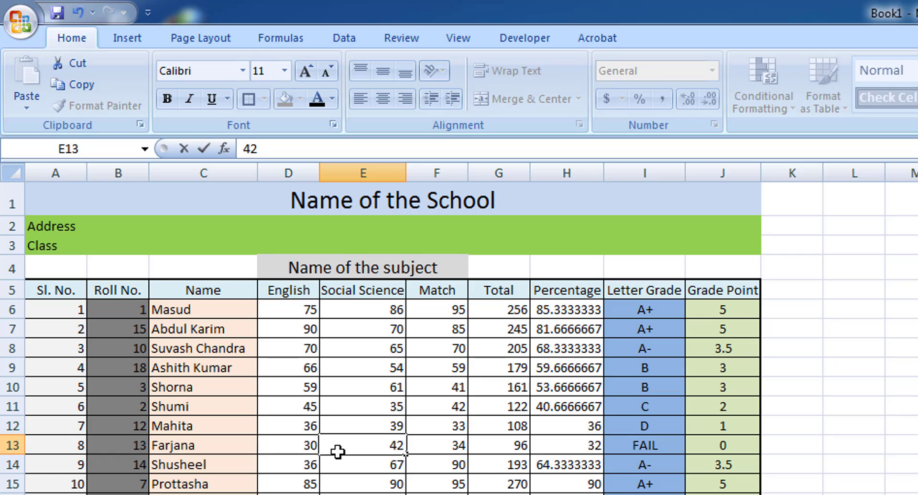
key(Return)
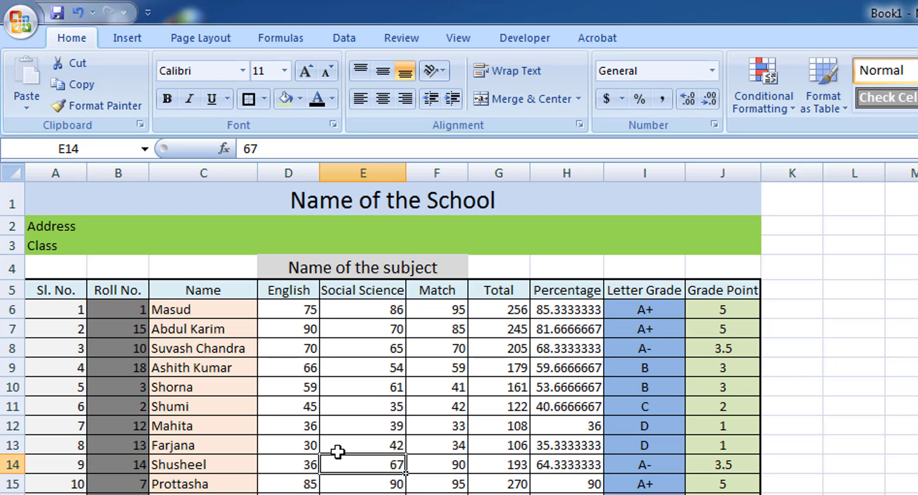
key(ctrl+z)
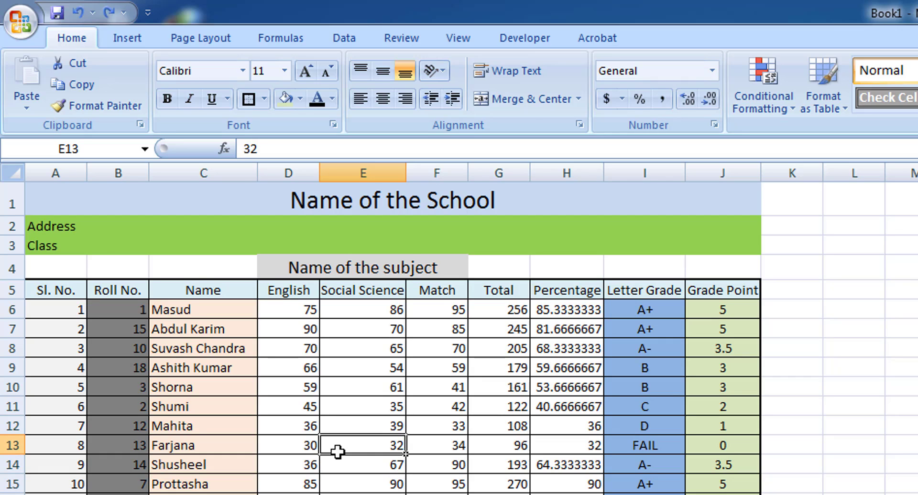